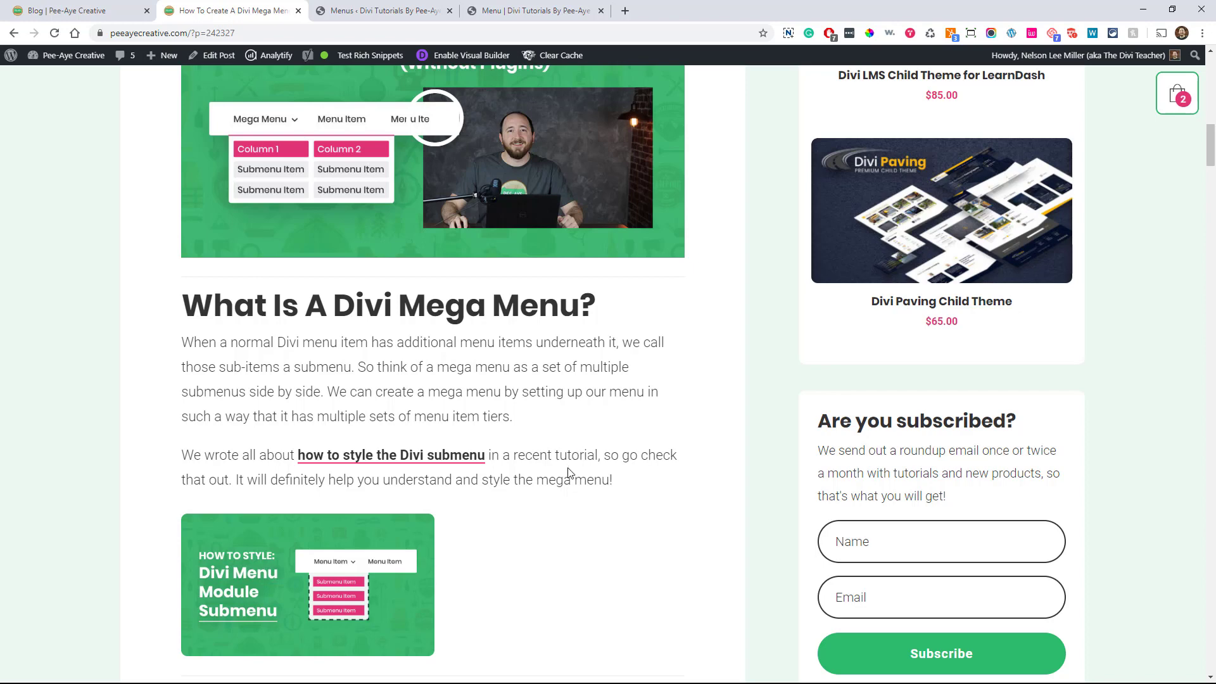
Step: Review the Divi mega menu tutorial article, including the site's Website Services mega menu example and the WordPress menu setup section
scroll(567, 478, down, 2)
scroll(567, 478, up, 2)
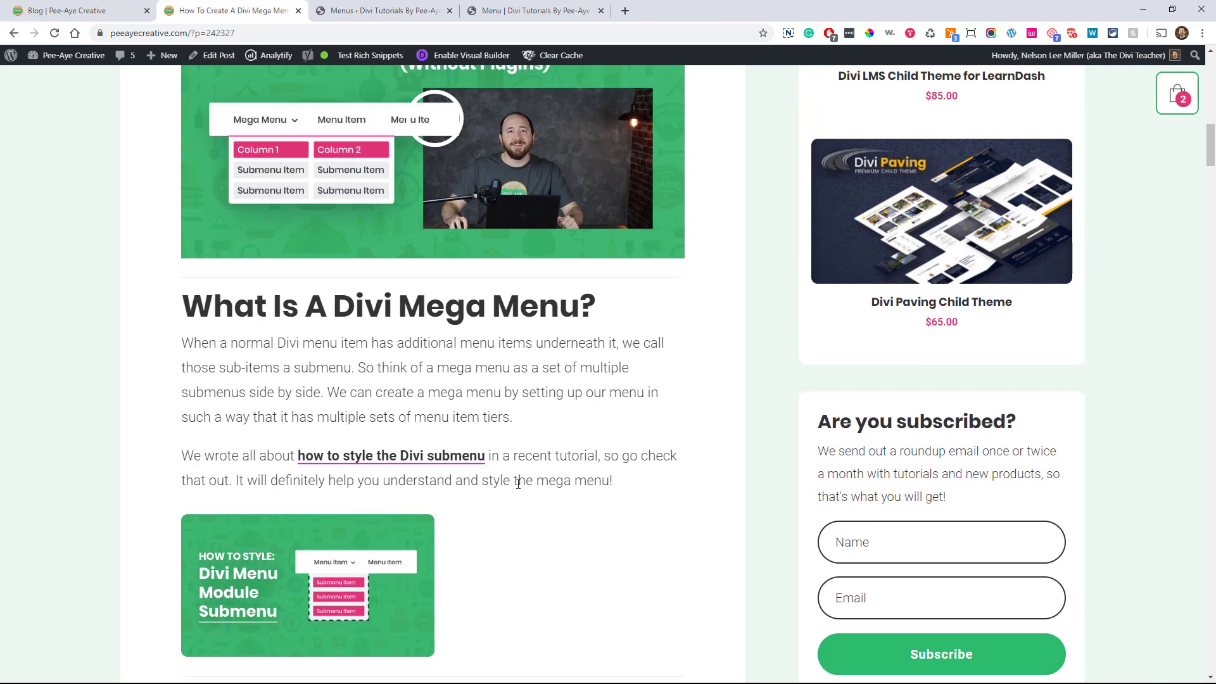
scroll(520, 473, up, 1)
scroll(526, 507, up, 3)
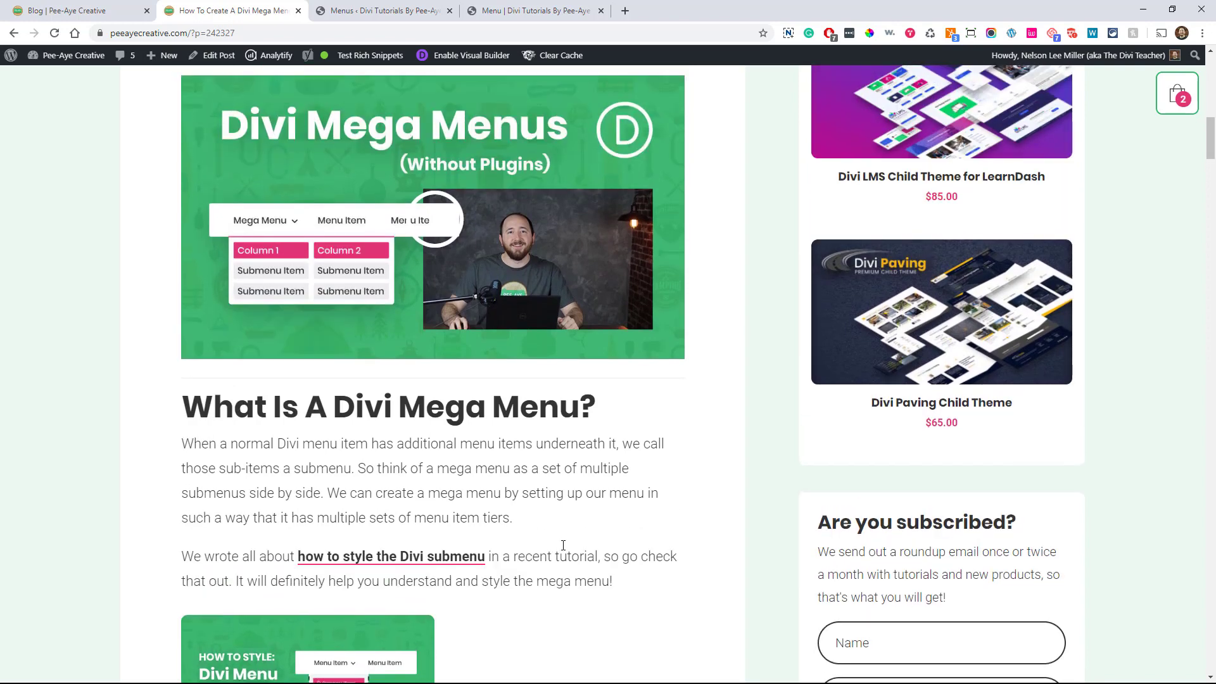
scroll(605, 531, up, 15)
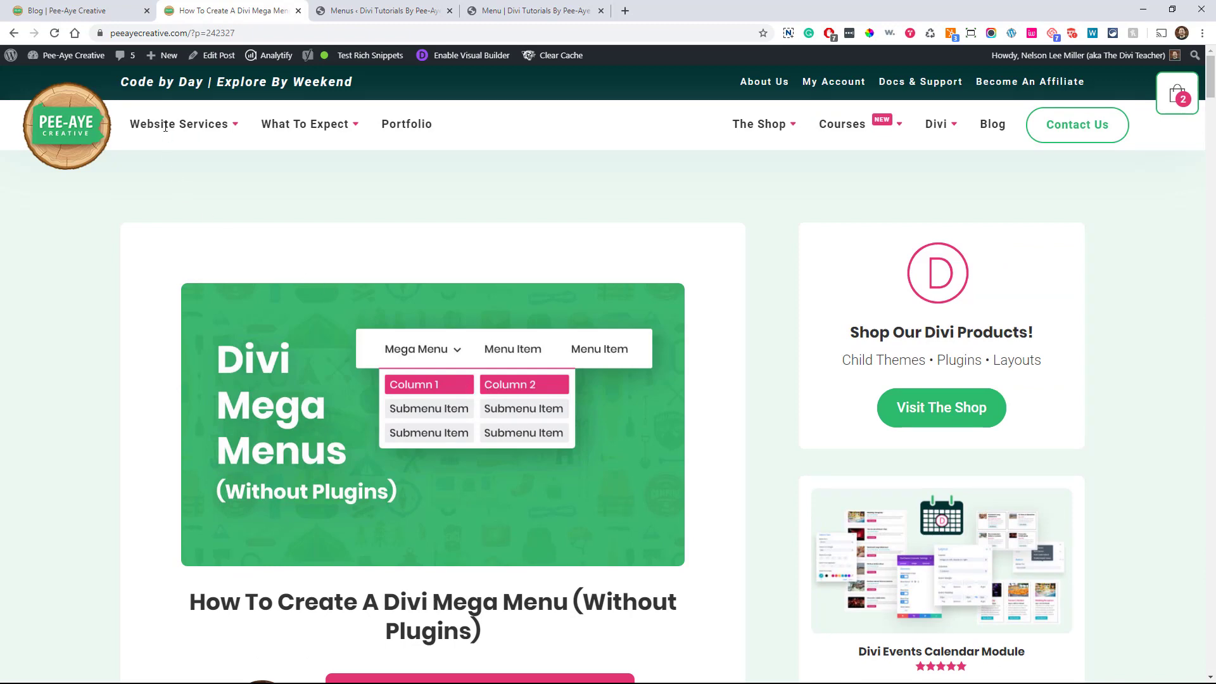
mouse_move(164, 123)
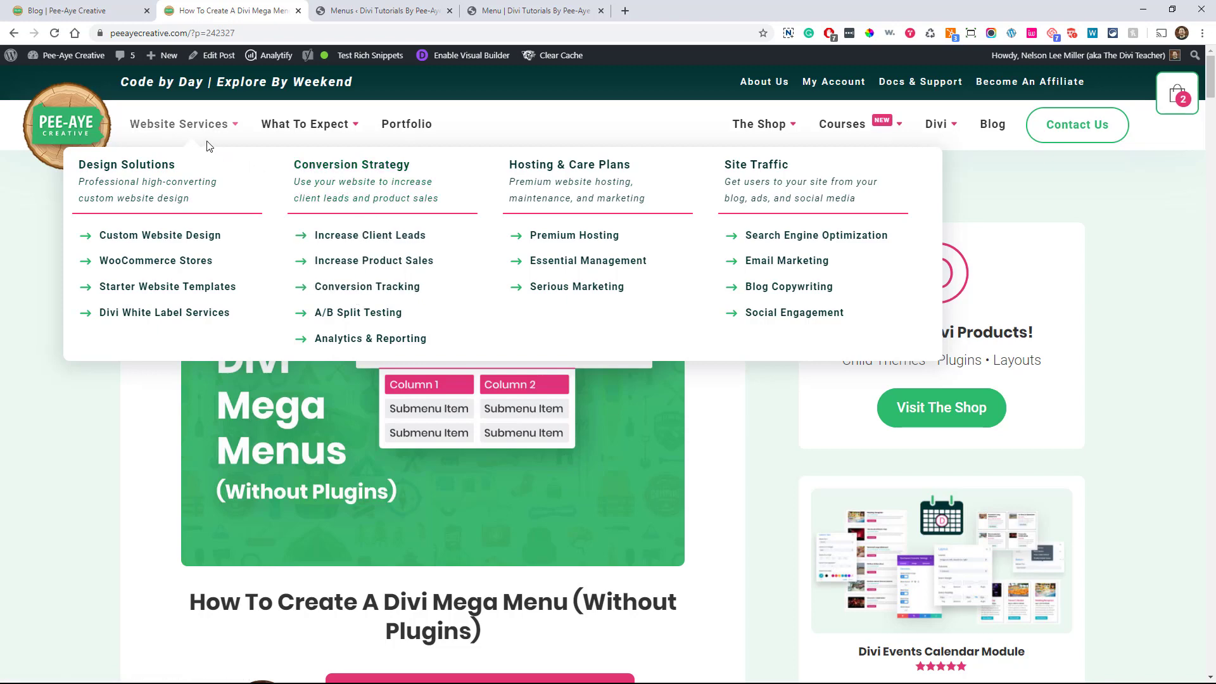
scroll(265, 579, down, 5)
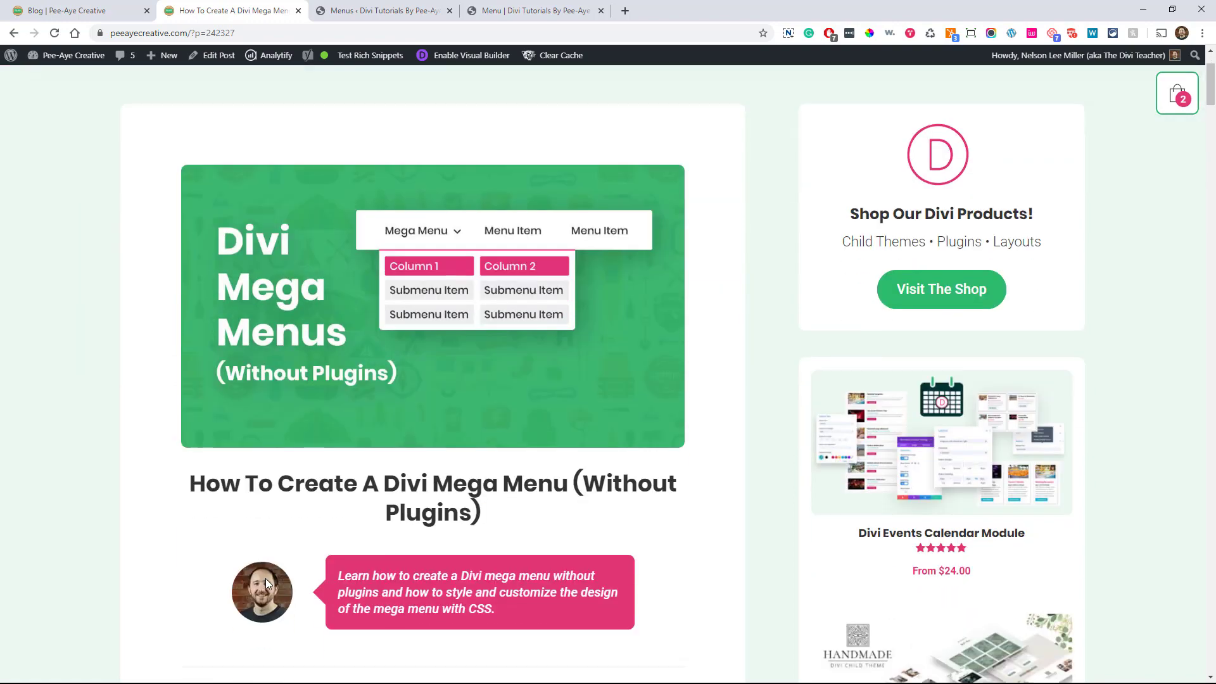
scroll(178, 488, down, 3)
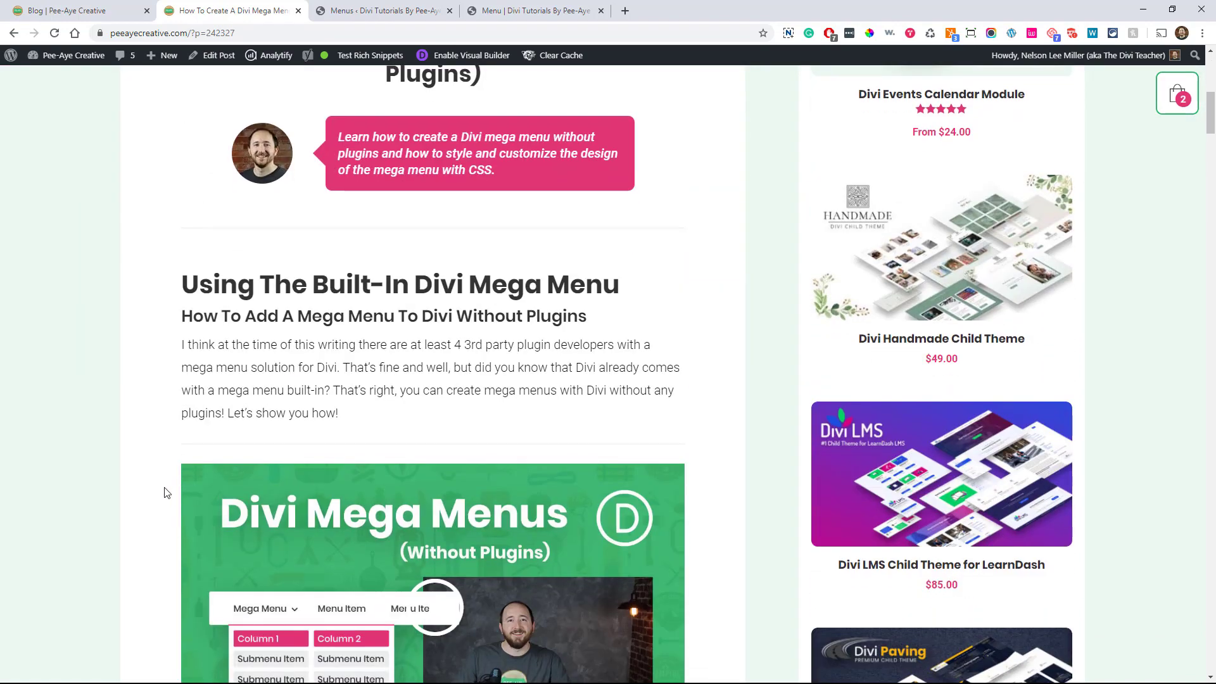
scroll(116, 530, down, 4)
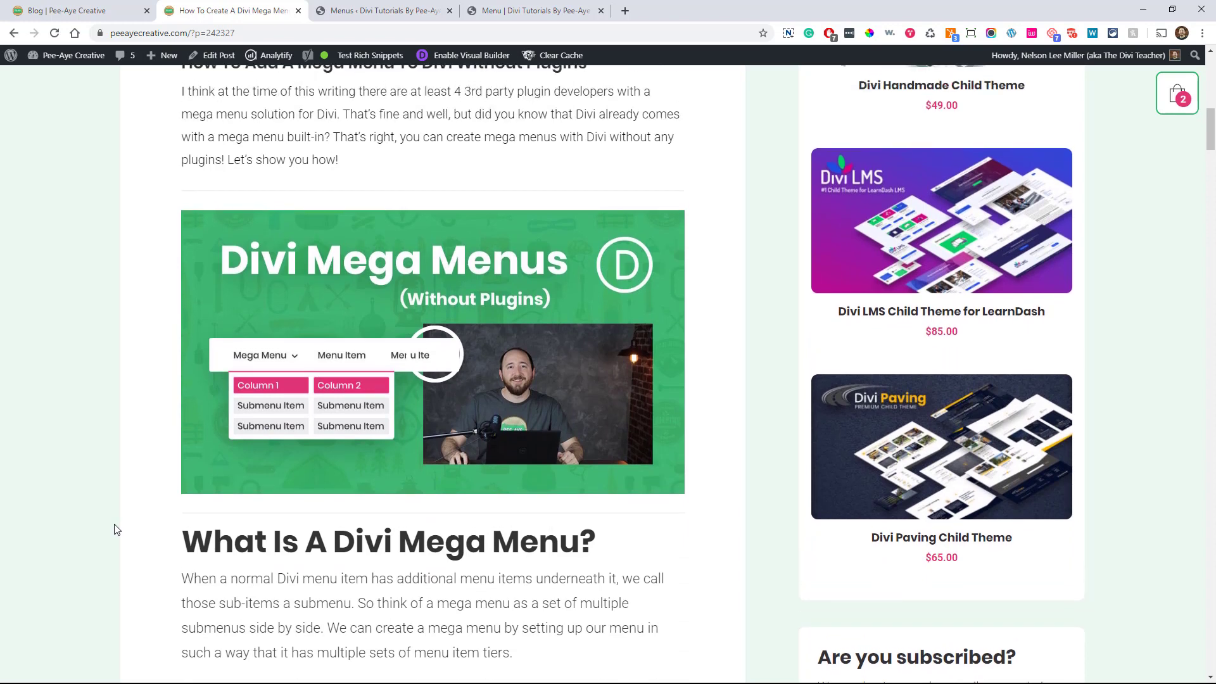
scroll(116, 530, down, 3)
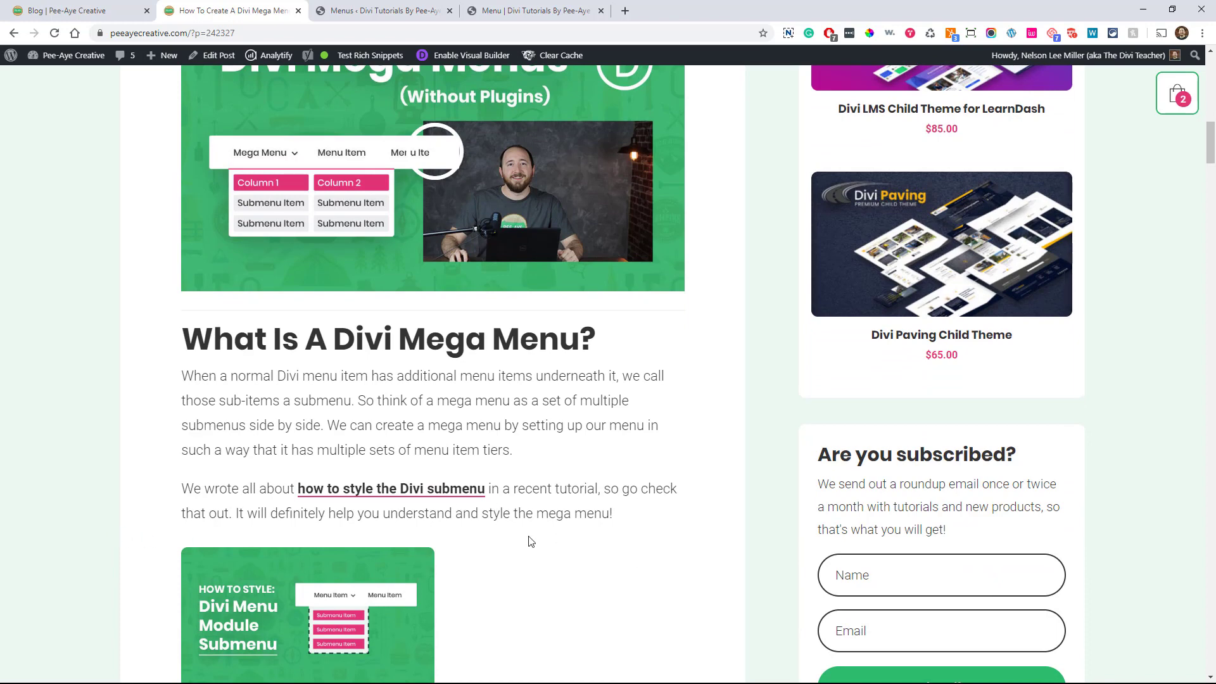
scroll(532, 514, down, 1)
scroll(532, 514, down, 4)
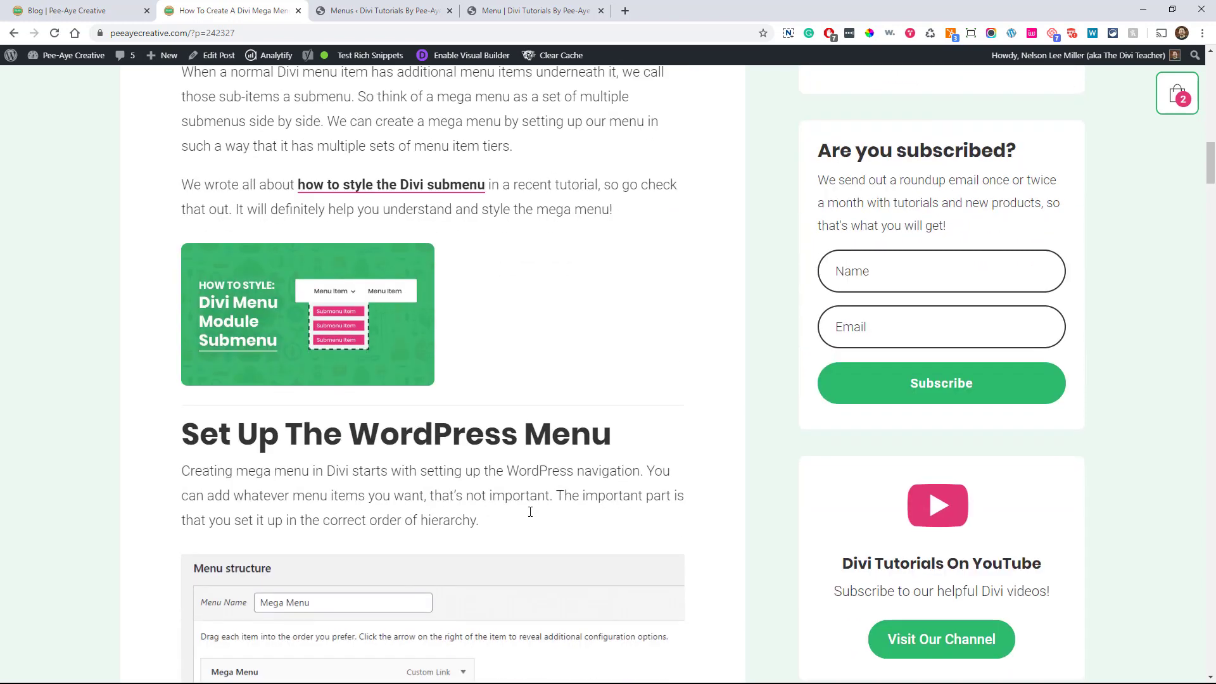
scroll(530, 517, down, 1)
scroll(530, 516, down, 3)
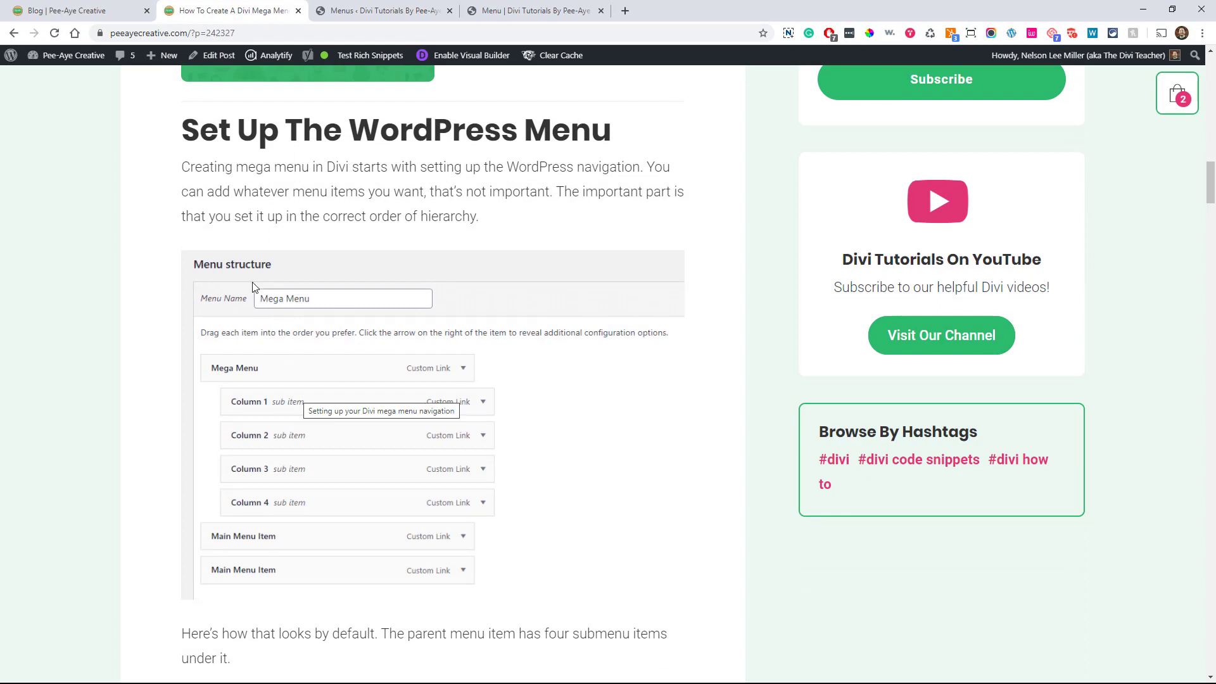
Step: Switch to the WordPress Menus admin page and create a new menu named Mega Menu
click(353, 16)
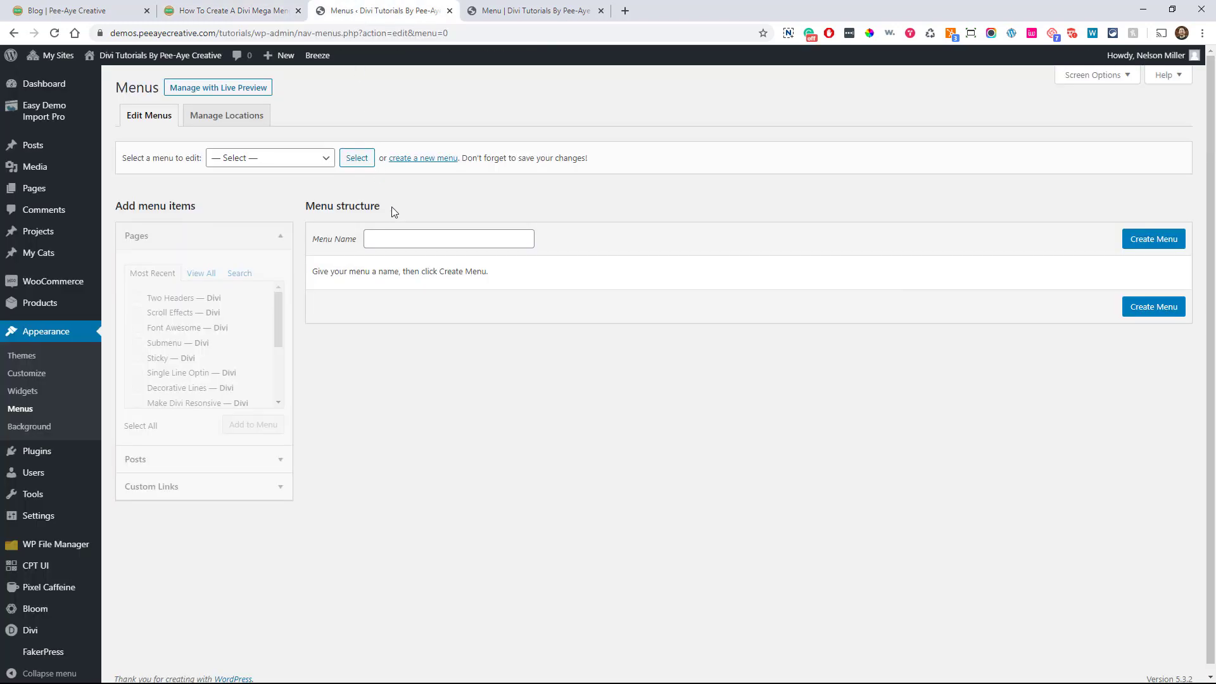
click(392, 240)
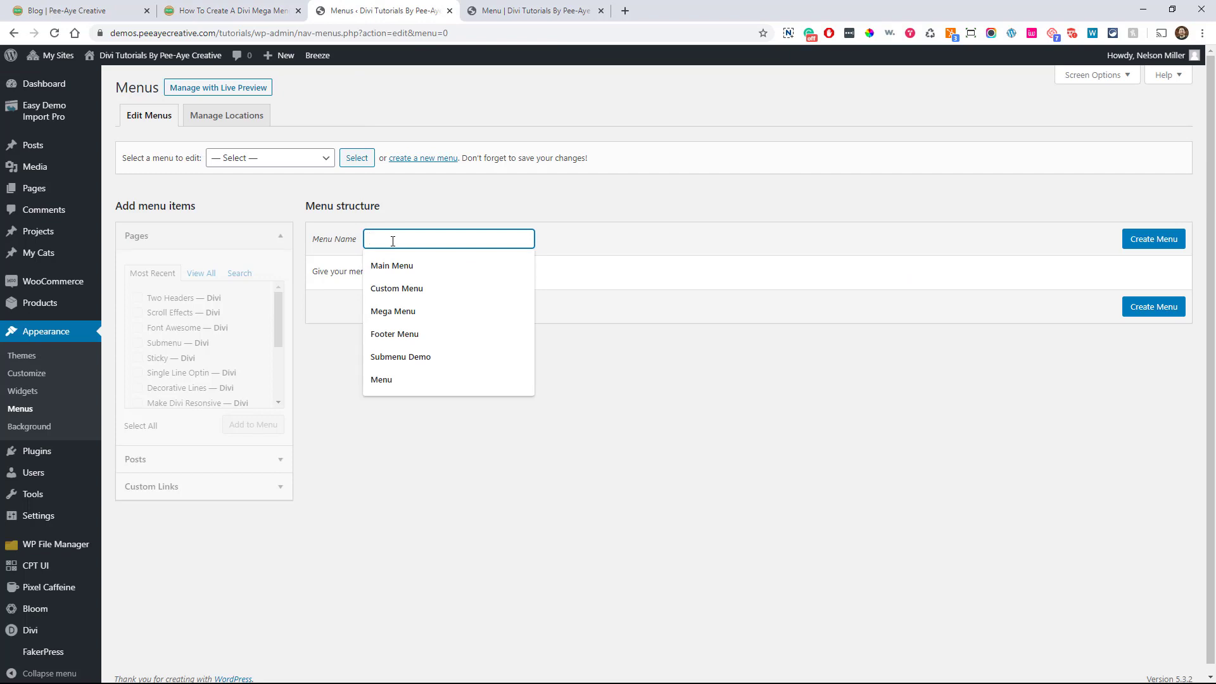
click(399, 311)
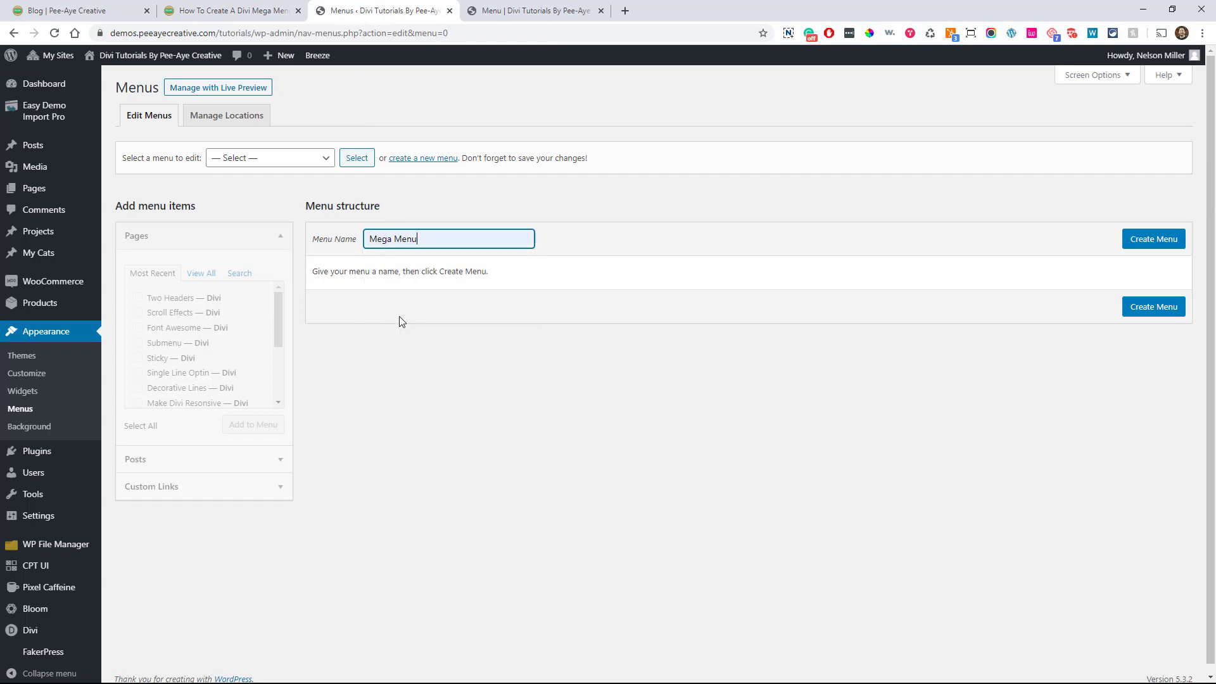
click(1130, 240)
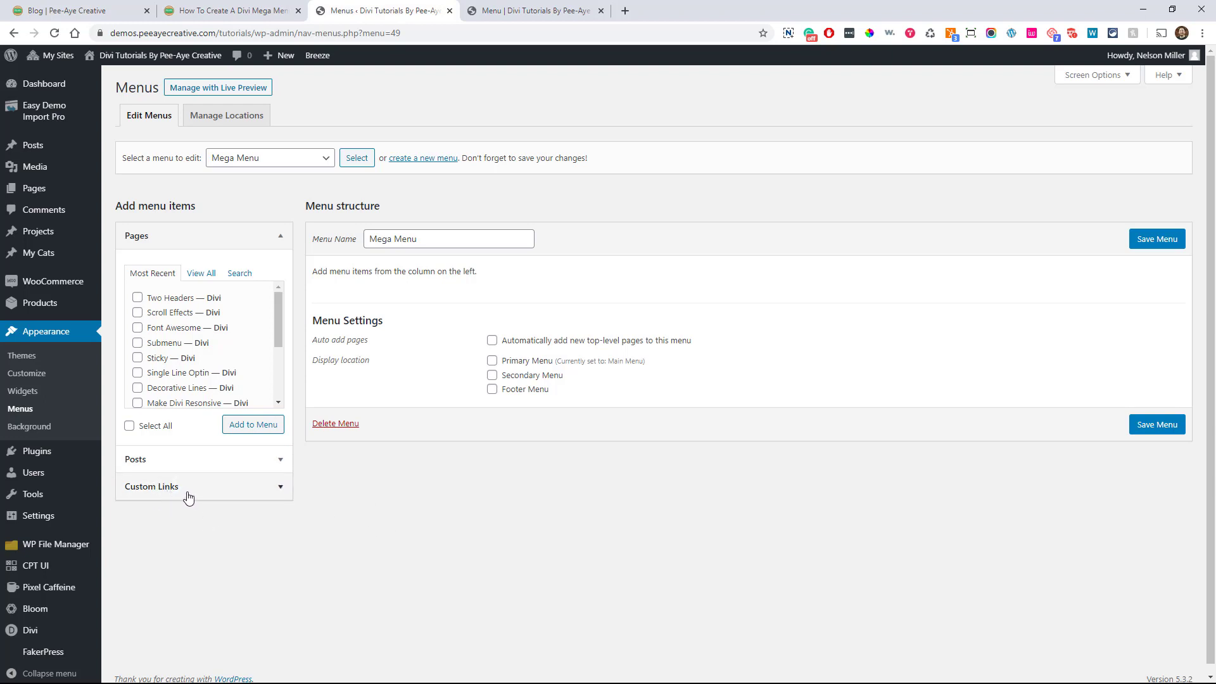
Step: Add a custom link to the menu with the URL # and the link text Mega Menu
click(186, 496)
click(197, 333)
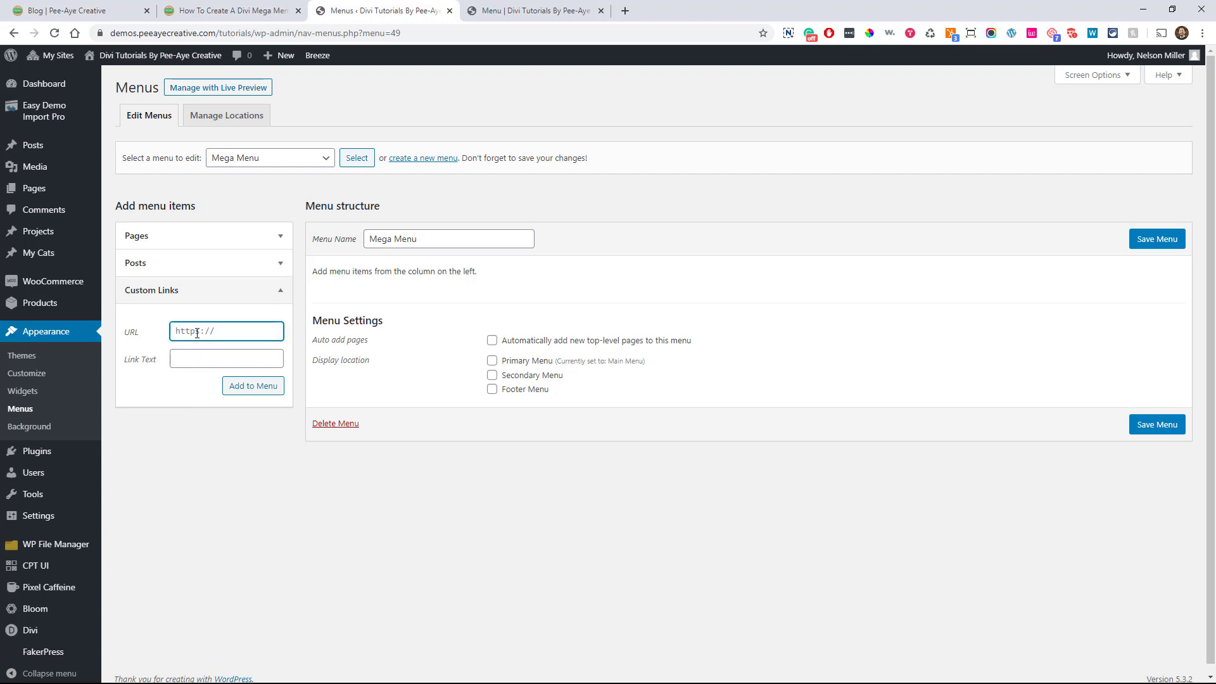
text(#)
key(Tab)
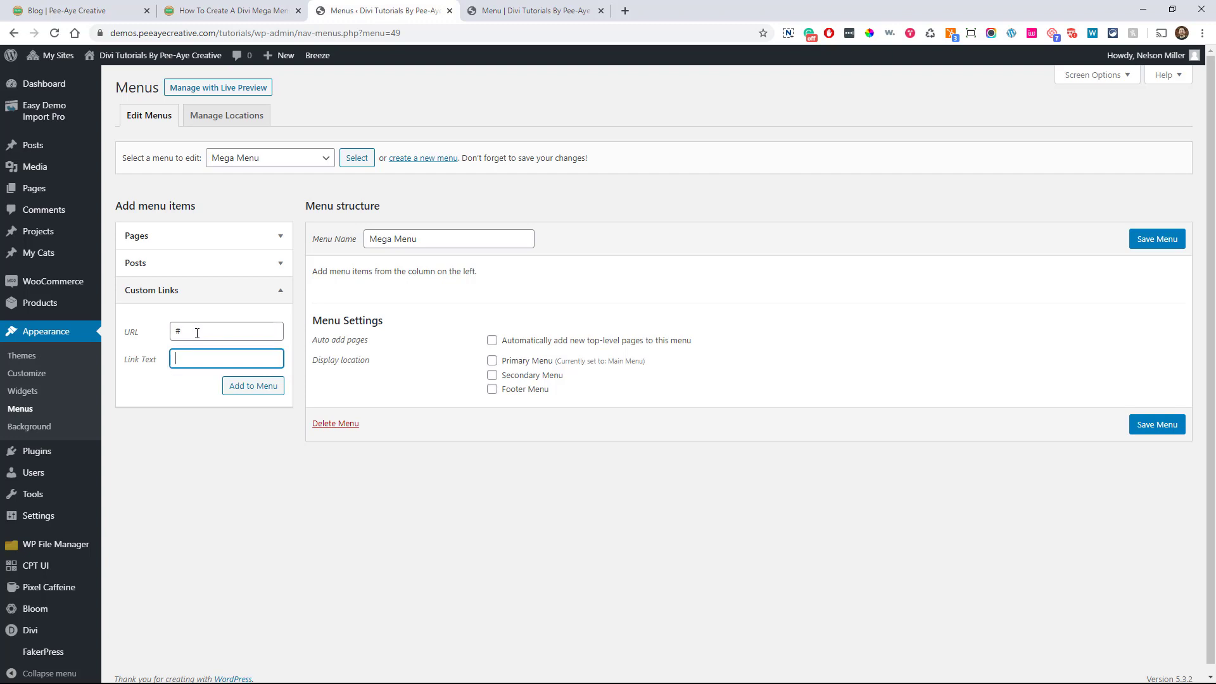
text(Mega Menu)
click(240, 387)
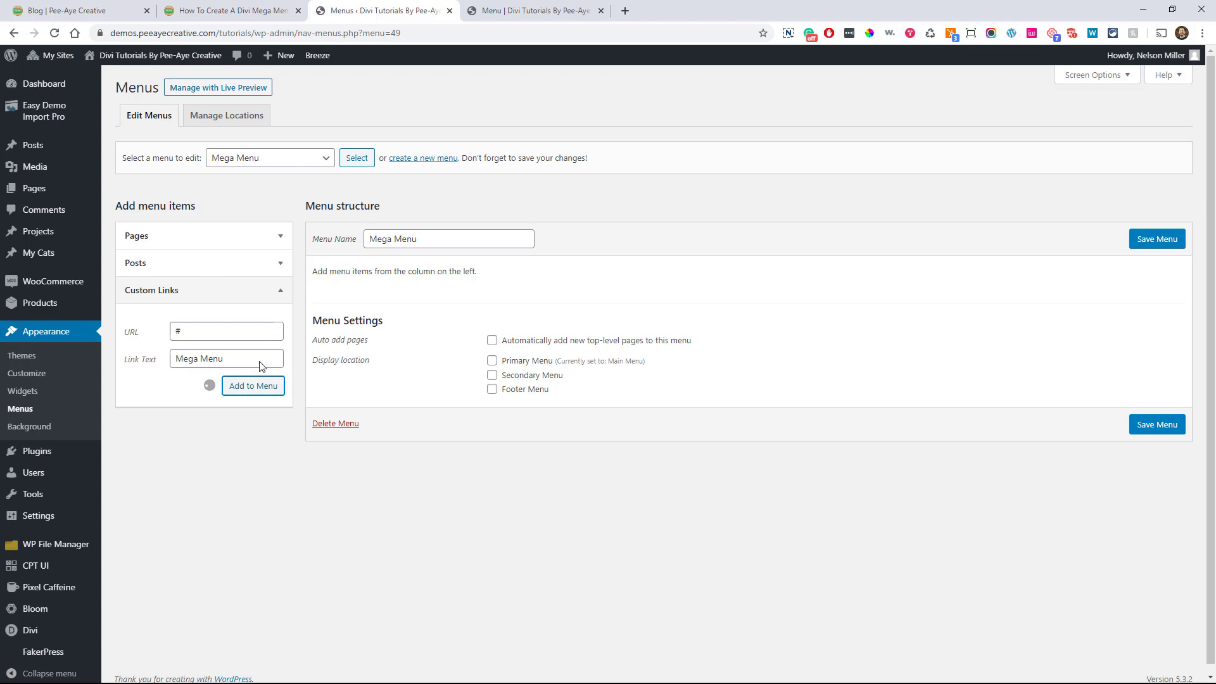
Step: Examine the Website Services mega menu on the tutorial article's site and return to the WordPress Menus page
click(258, 10)
scroll(334, 294, up, 20)
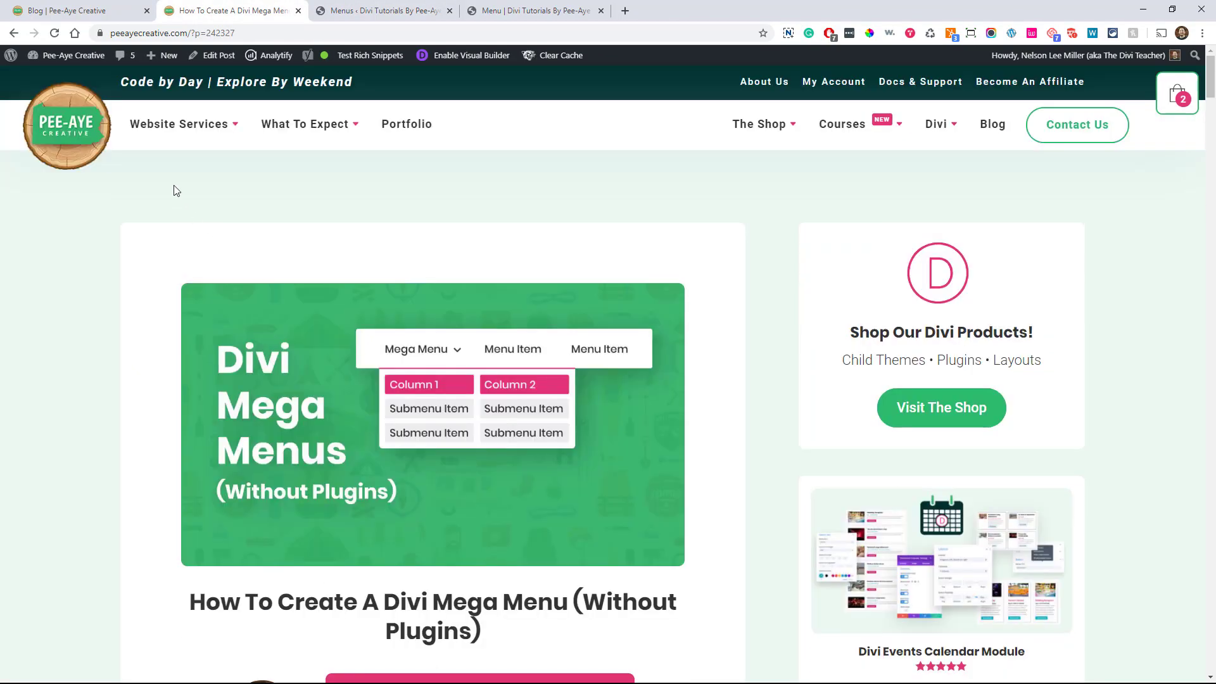
mouse_move(166, 123)
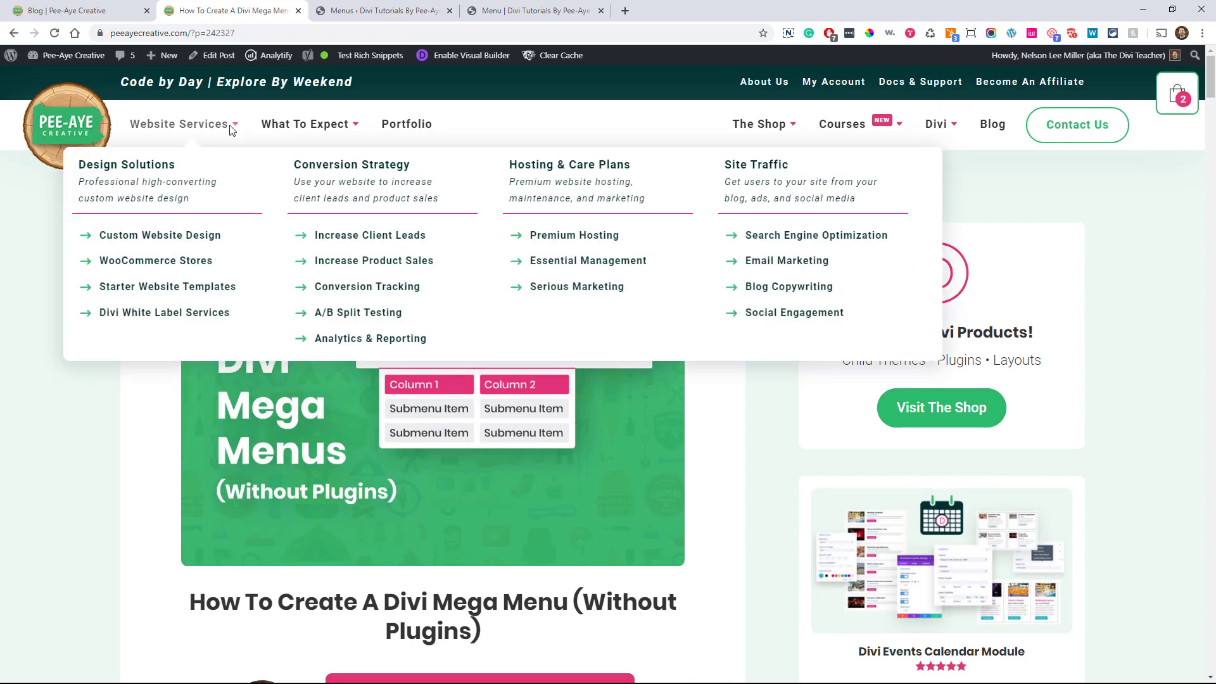
mouse_move(305, 126)
click(356, 11)
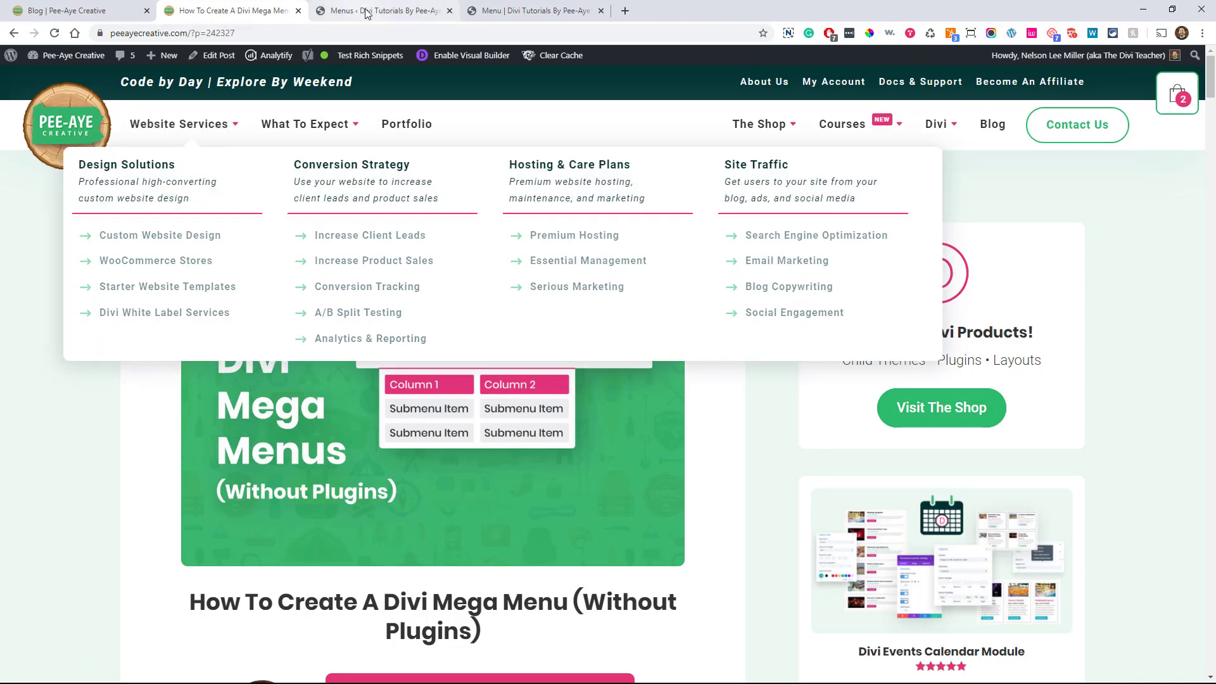
Step: Add two custom links to the menu, both with the URL # and the link text Main Menu Item
click(205, 333)
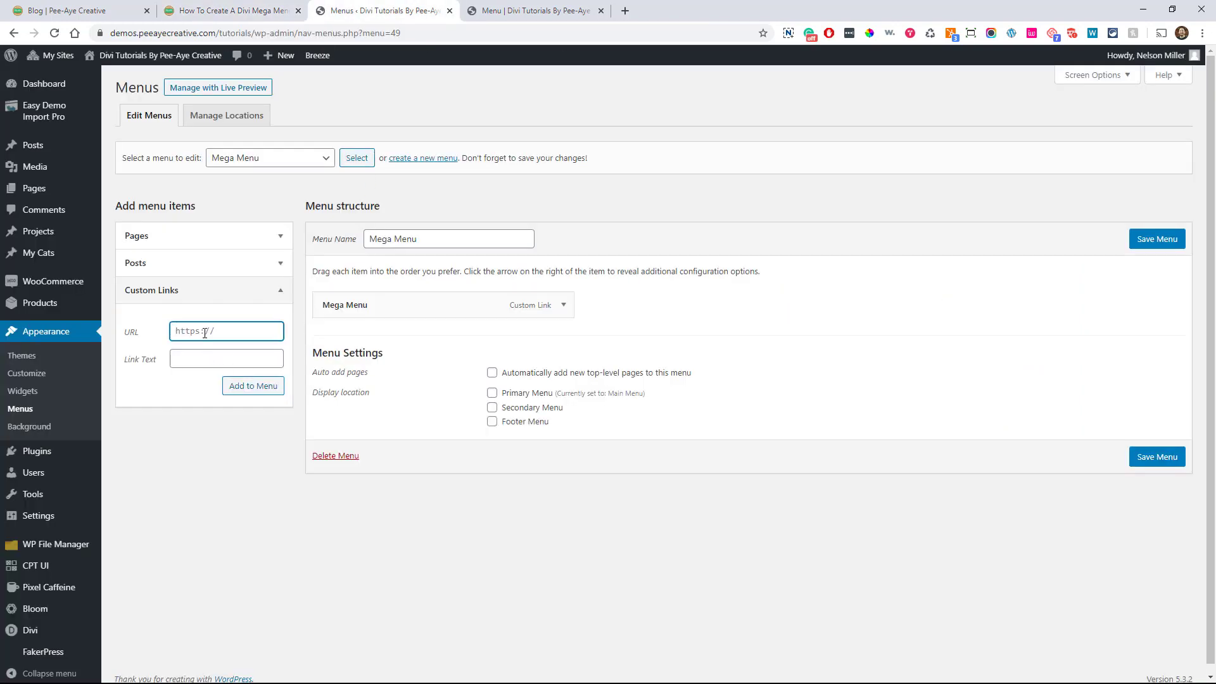
text(#)
key(Tab)
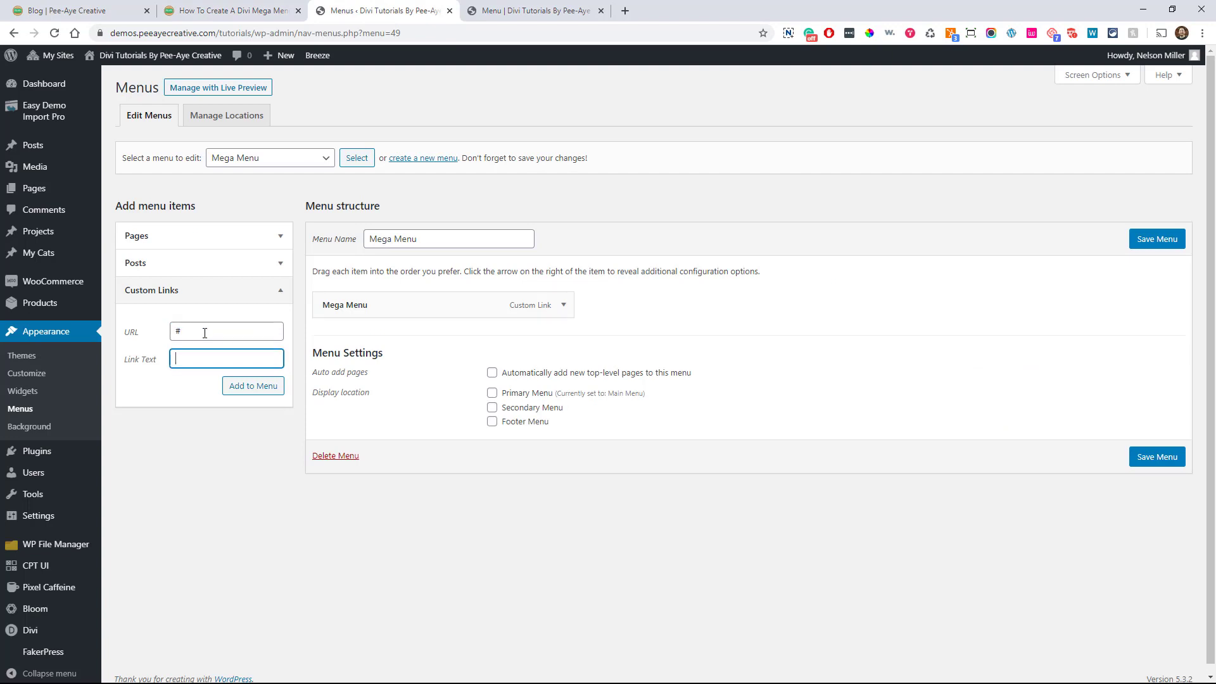
text(Main Menu Item)
click(252, 385)
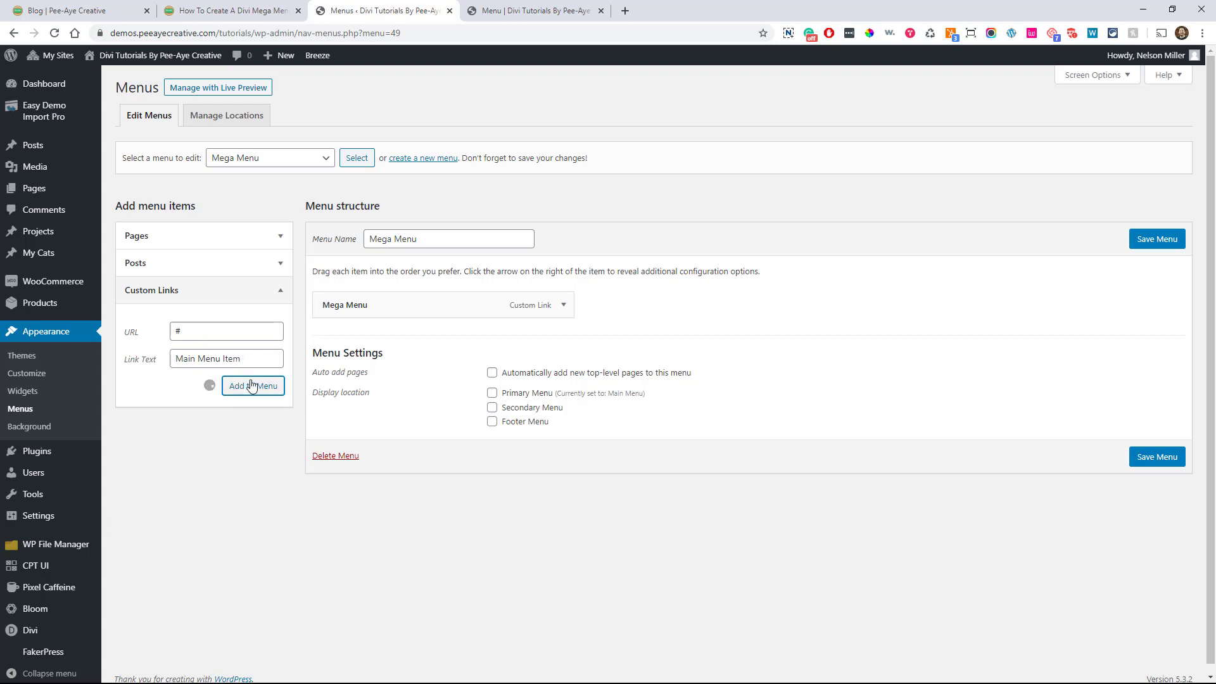
click(249, 331)
text(#)
key(Tab)
text(Main Menu Item)
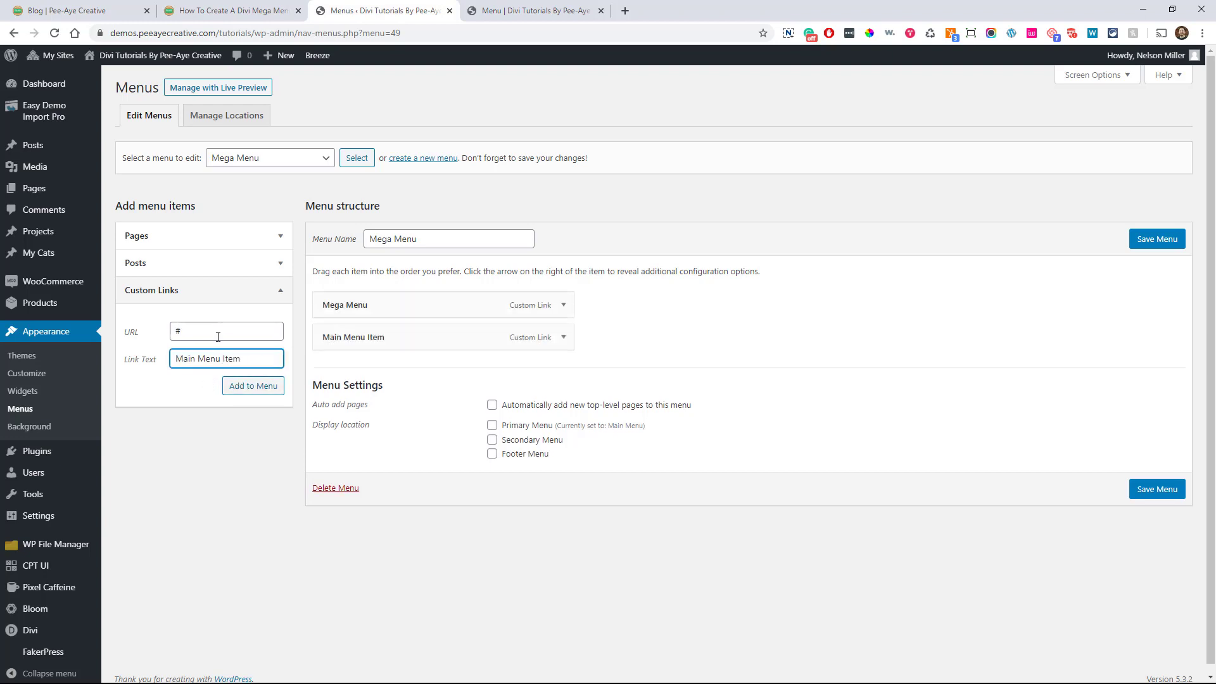
click(242, 391)
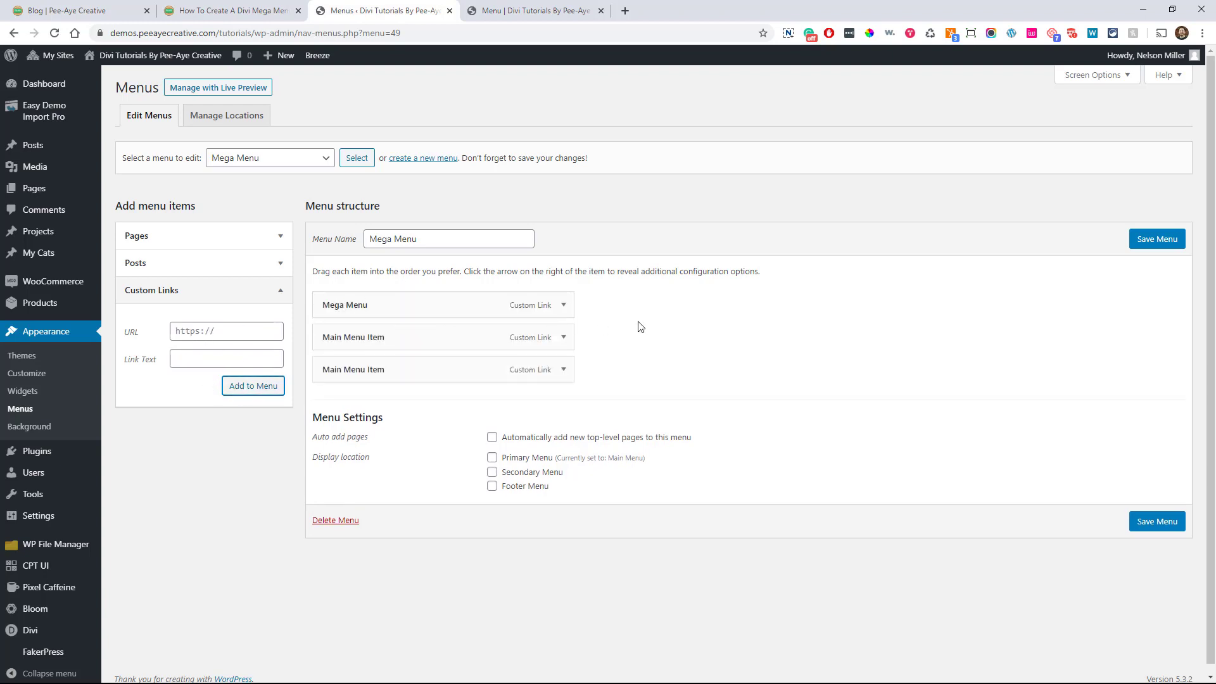
Step: Add a custom link to the menu with the URL # and the link text Column 1
click(241, 336)
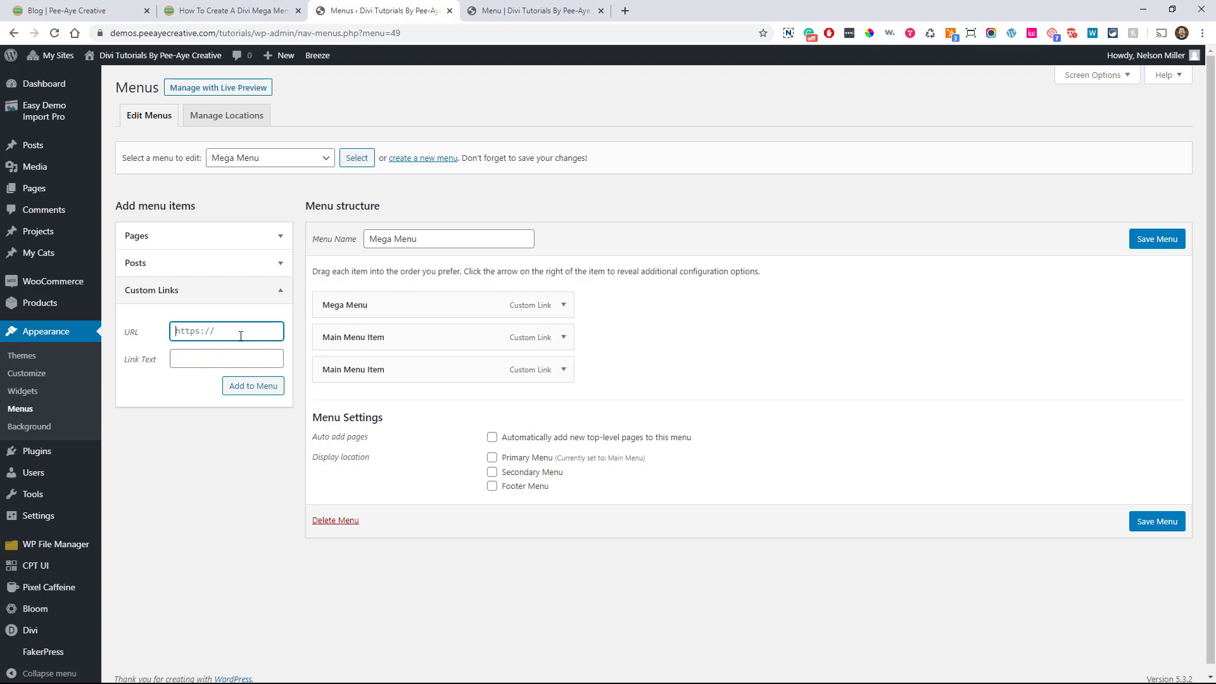
text(C)
key(BackSpace)
text(#)
key(Tab)
text(o)
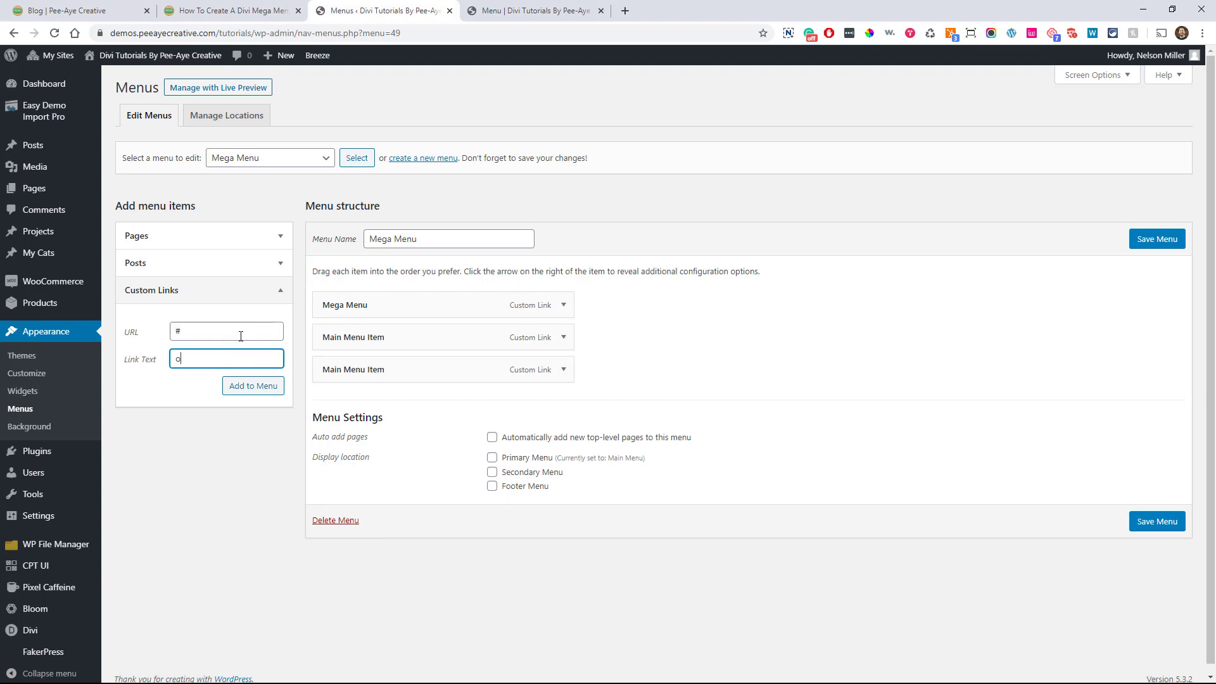
key(BackSpace)
text(Column 1)
click(245, 388)
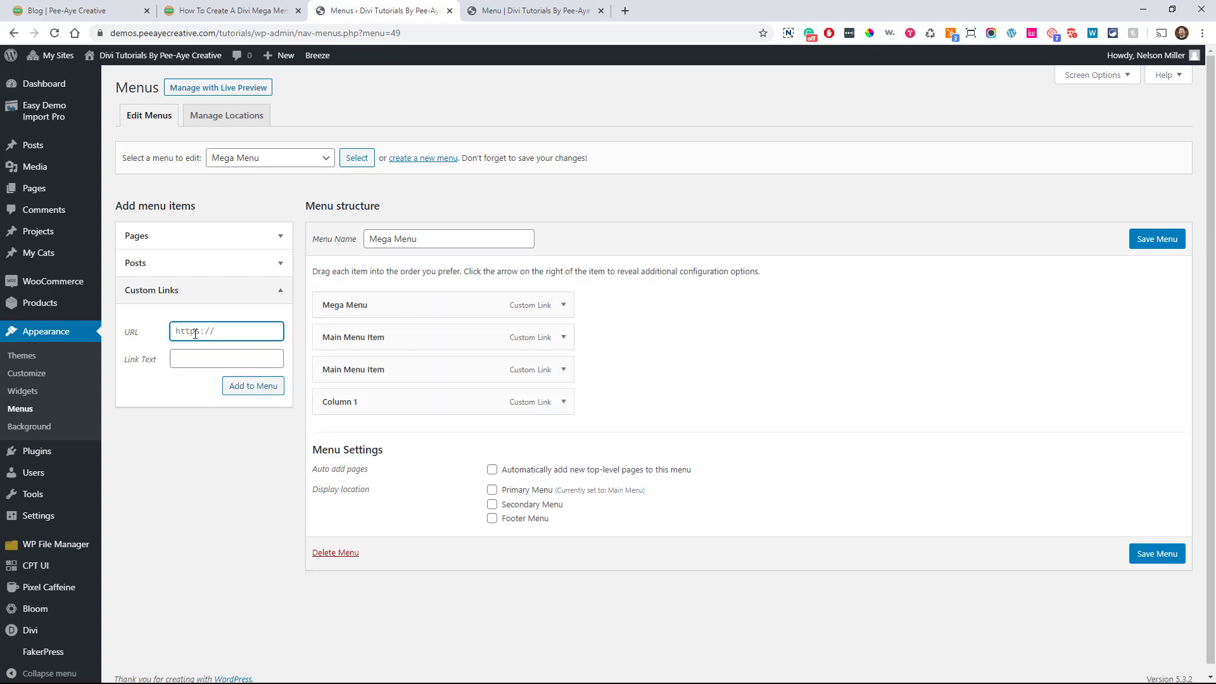
Step: Add custom links named Column 2 and Column 3 to the menu, each with the URL #
text(#)
key(Tab)
text(Column 2)
click(253, 386)
click(192, 331)
text(#)
key(Tab)
text(Column 3)
key(Return)
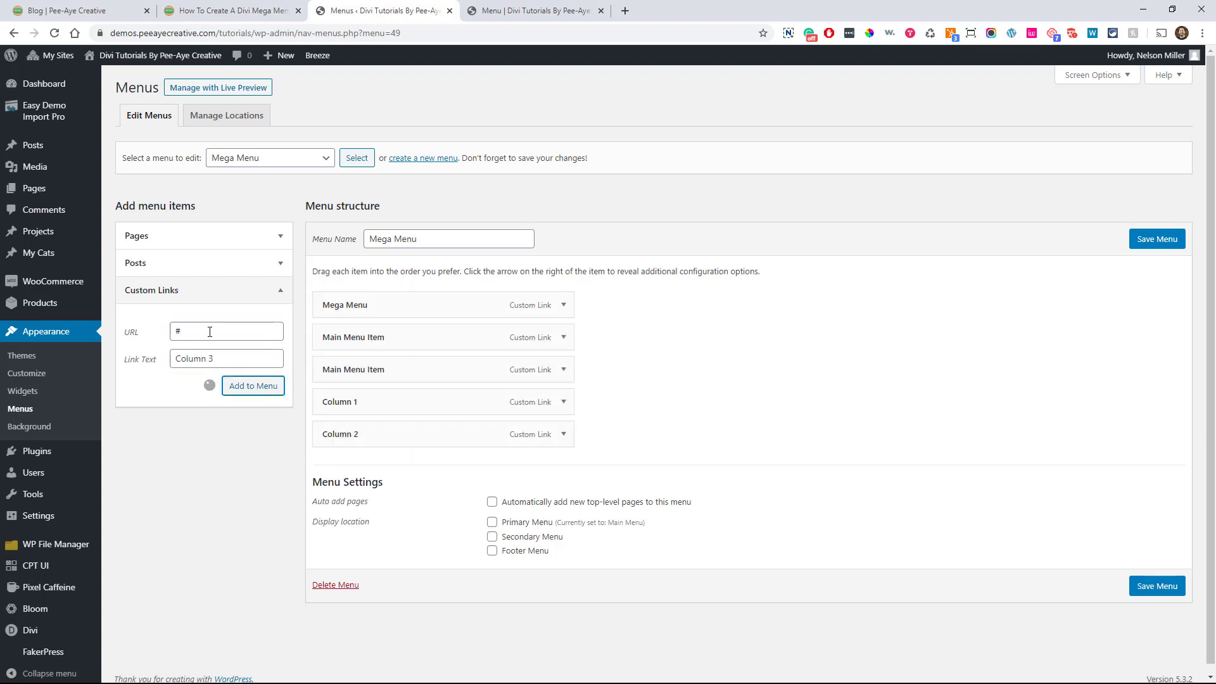
Step: Add a custom link to the menu with the URL # and the link text Column 4
click(210, 331)
text(#)
key(Tab)
click(253, 386)
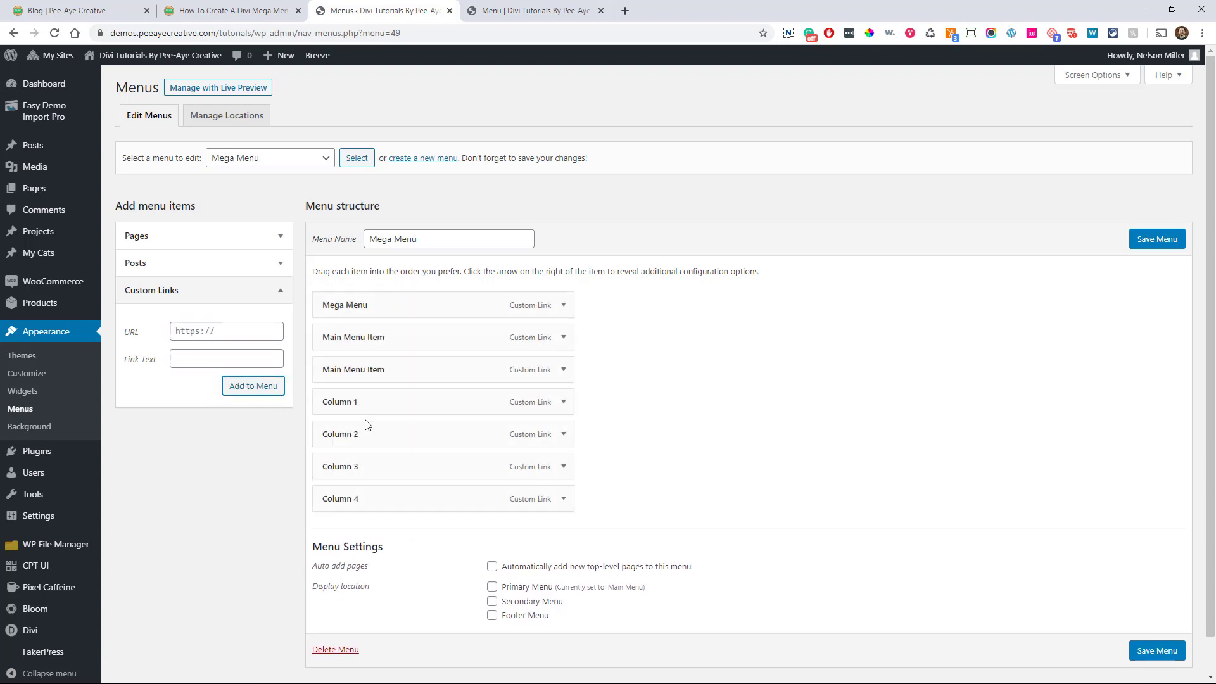
Step: Nest Column 1 through Column 4 in order as sub items under the Mega Menu item and save the menu
drag(365, 406, 385, 331)
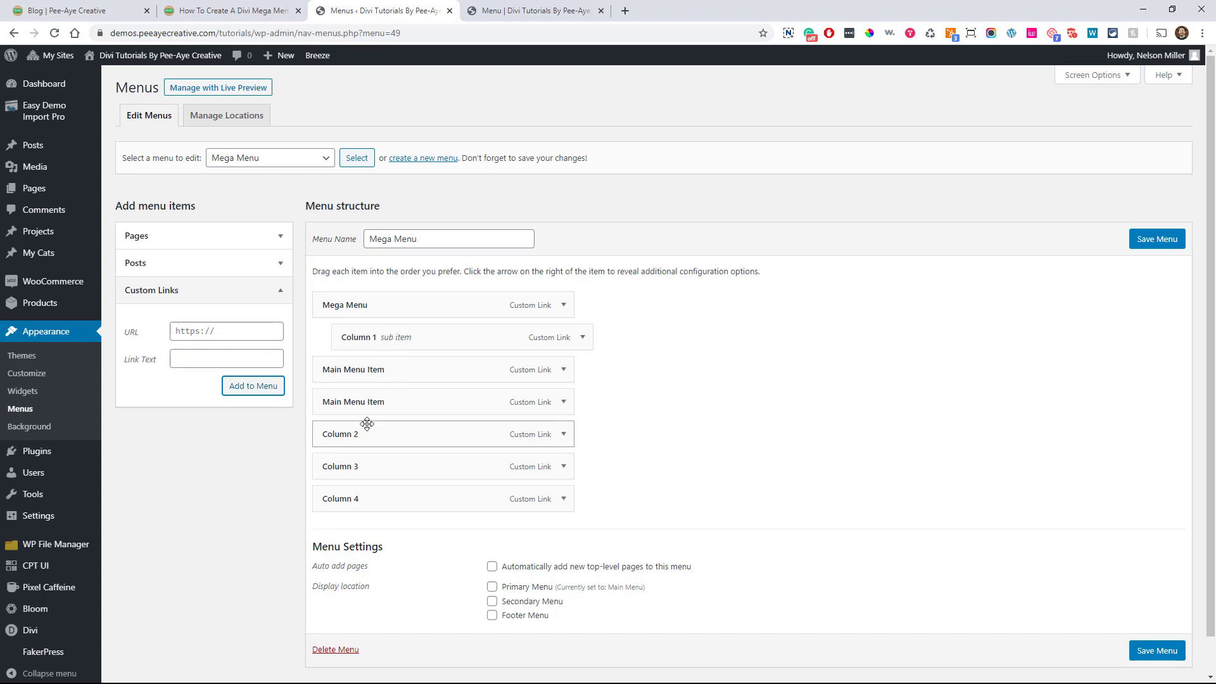
drag(367, 426, 394, 364)
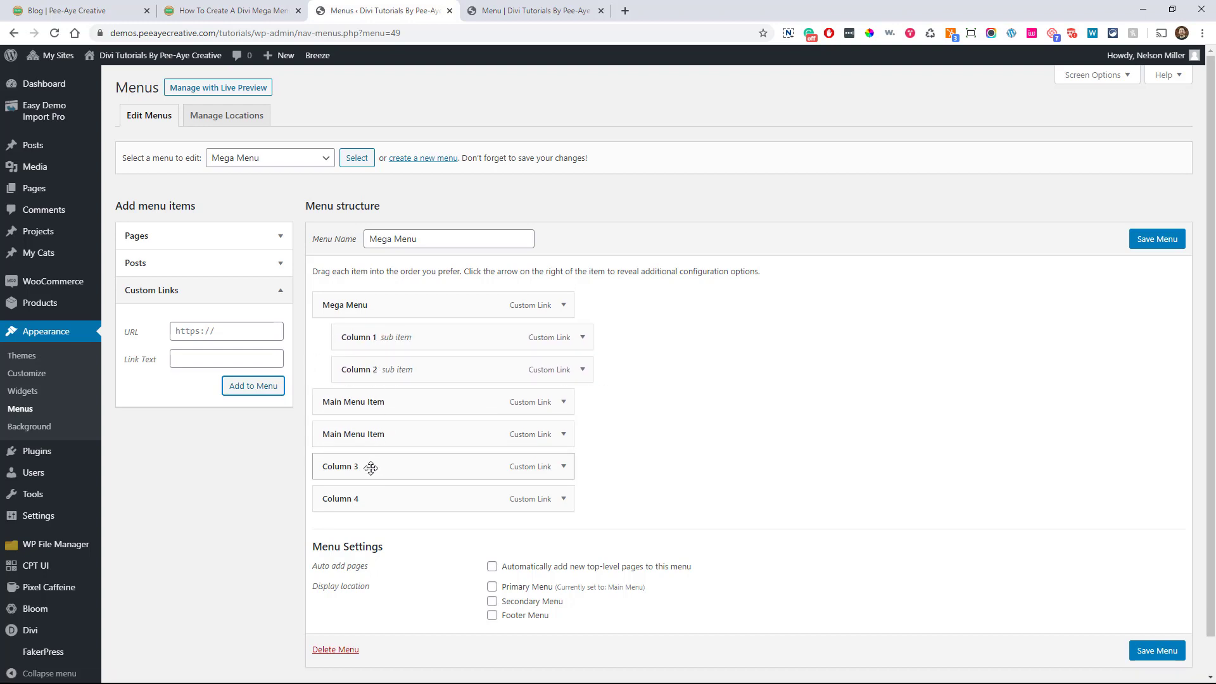
drag(370, 469, 394, 400)
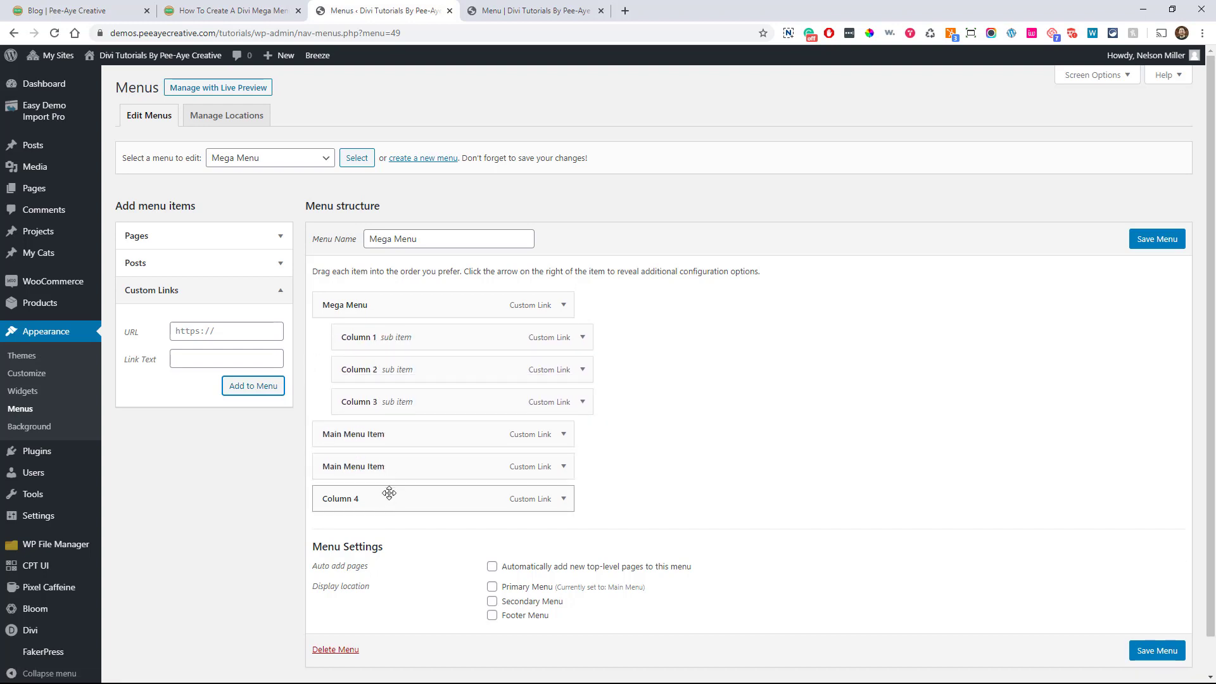
drag(393, 496, 404, 429)
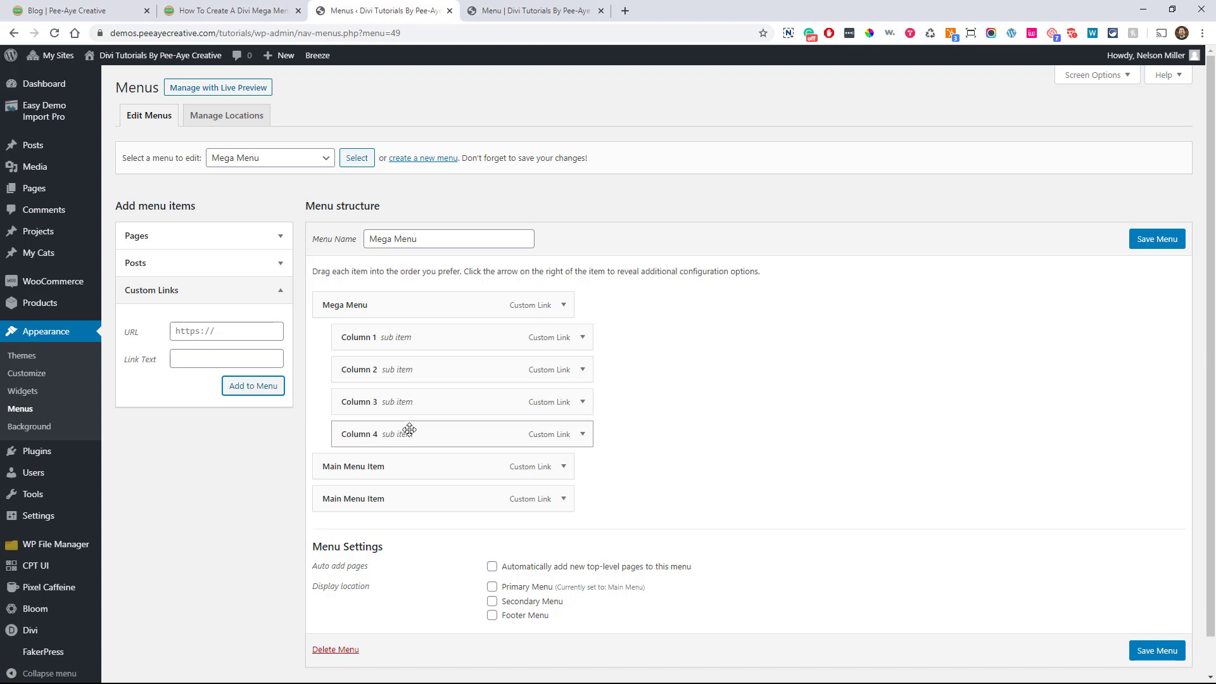
click(1148, 655)
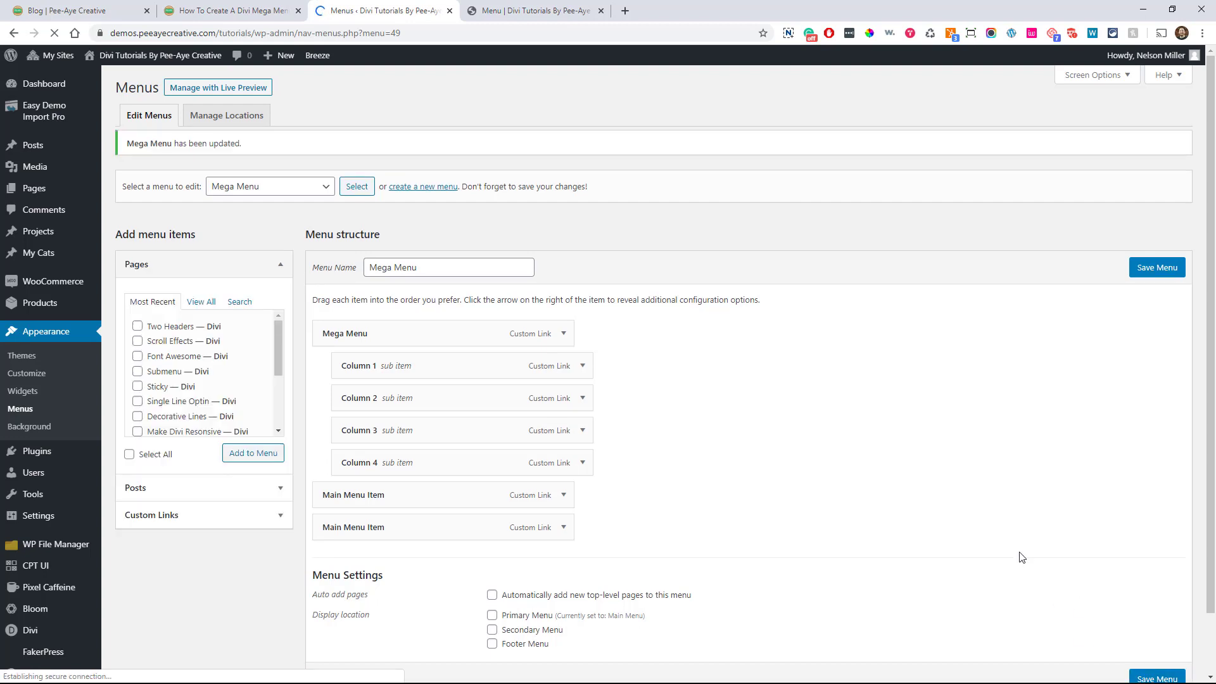
Step: Assign the Mega Menu menu to the page's Menu module, save the page and check the Mega Menu dropdown
key(ctrl+Tab)
click(765, 290)
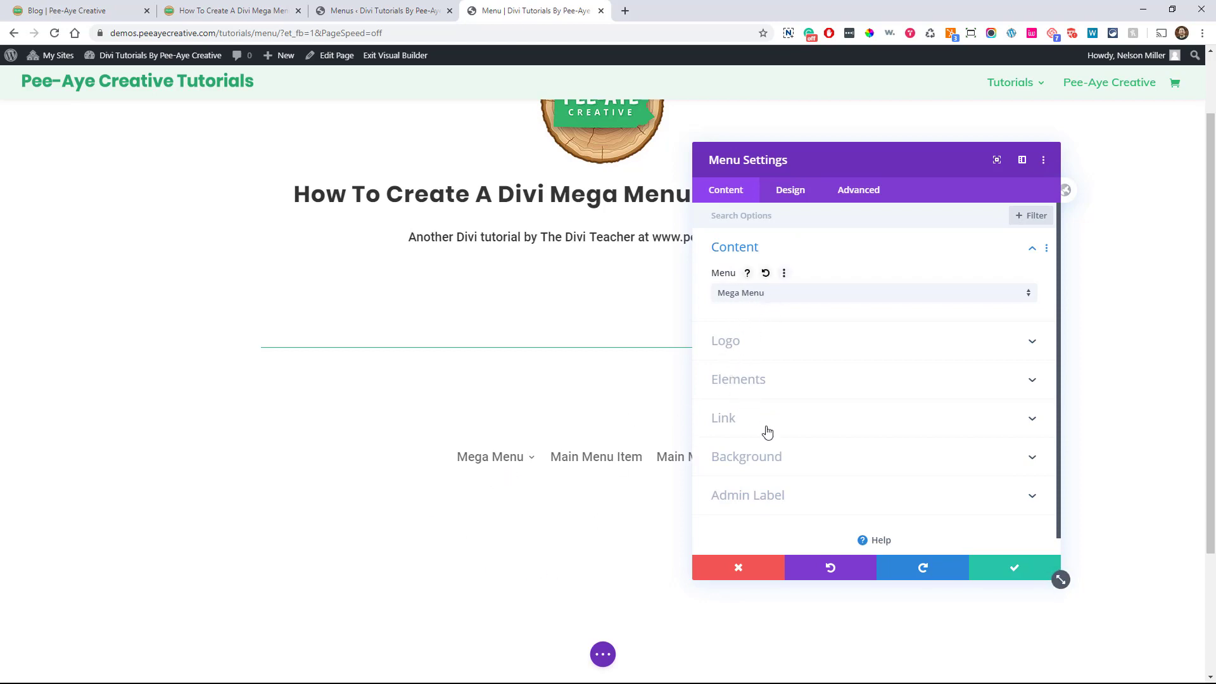
click(1000, 570)
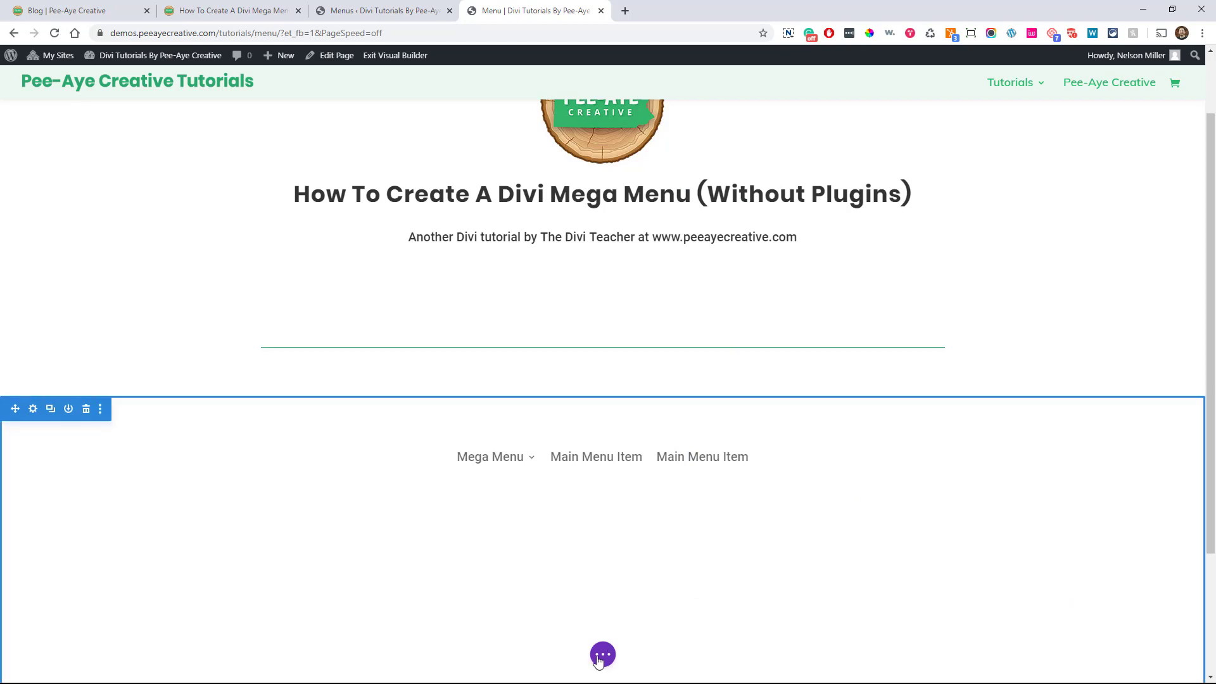
click(601, 656)
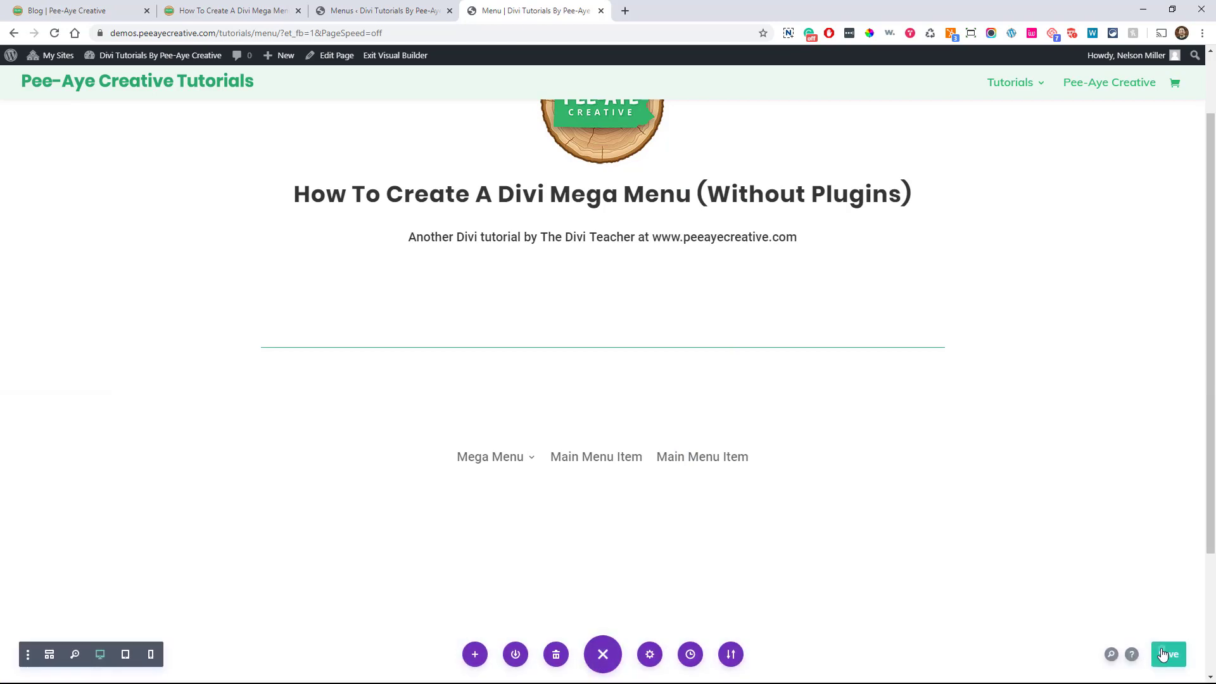
click(1163, 655)
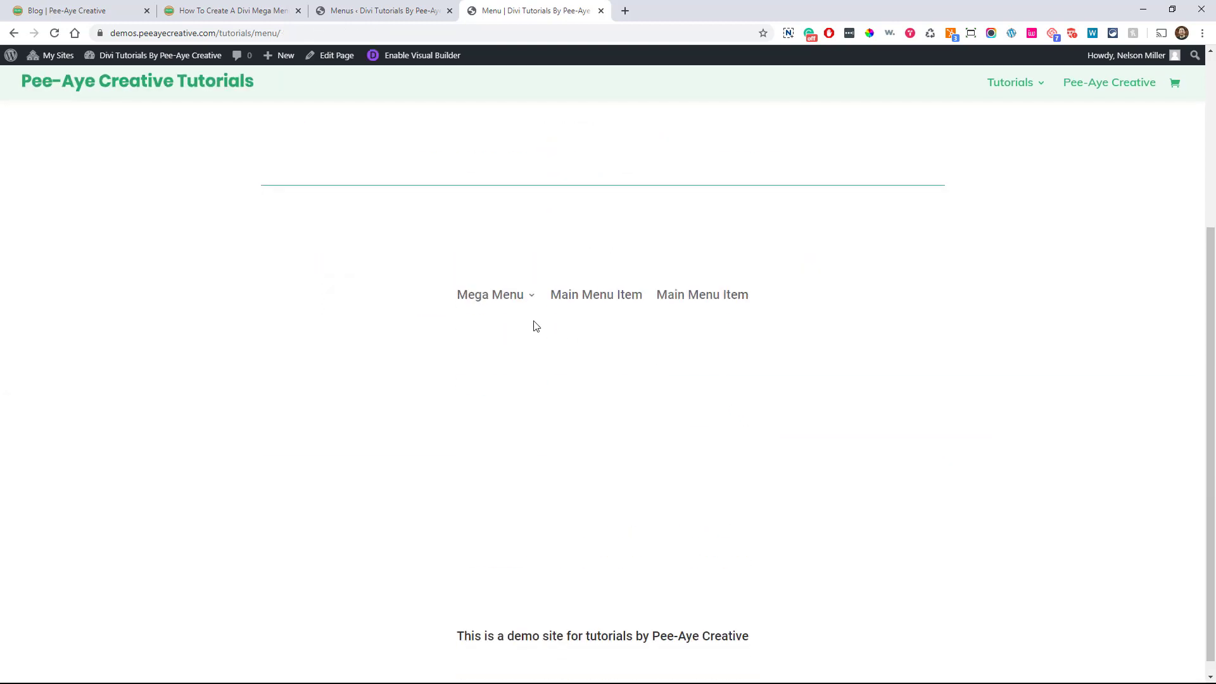
mouse_move(496, 295)
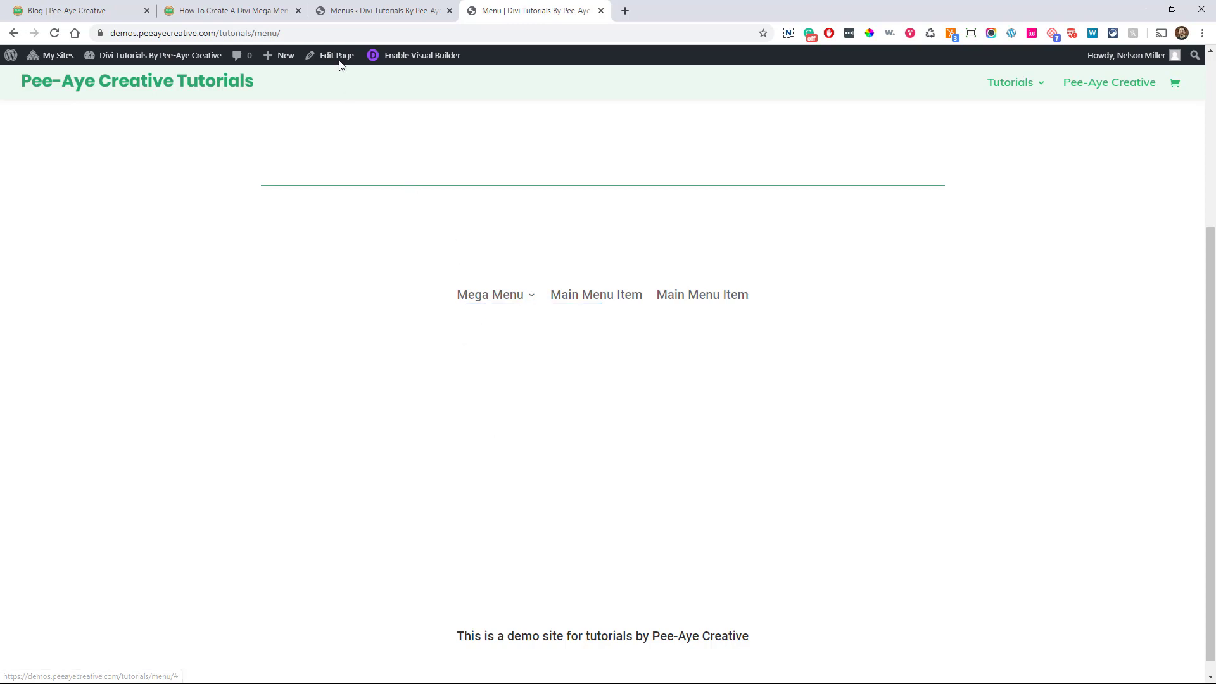
Step: Open the screen options of the WordPress menu editor and show the Projects and Products boxes
click(339, 11)
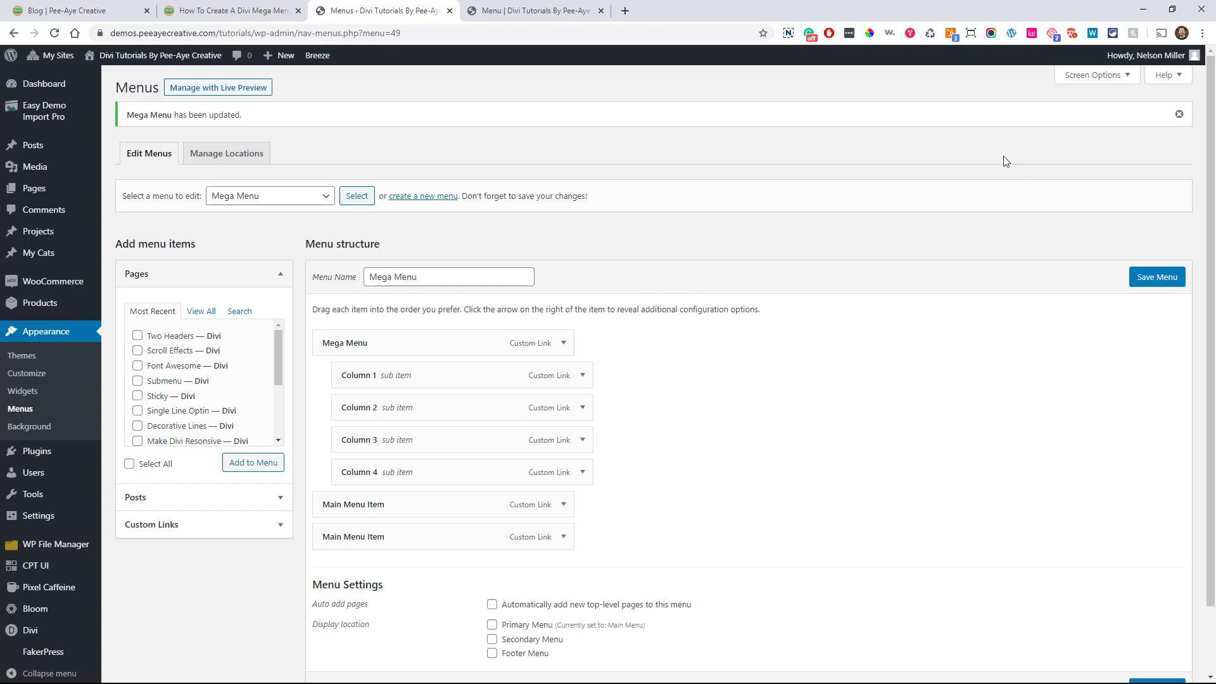
click(1087, 80)
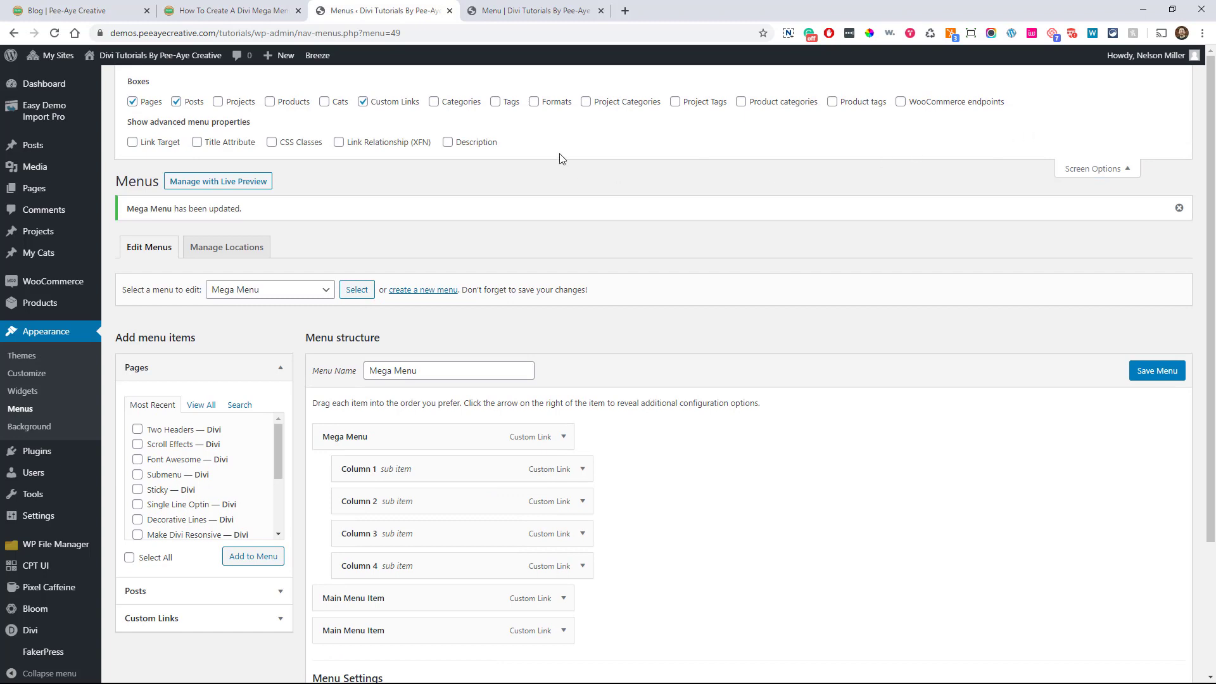
click(218, 103)
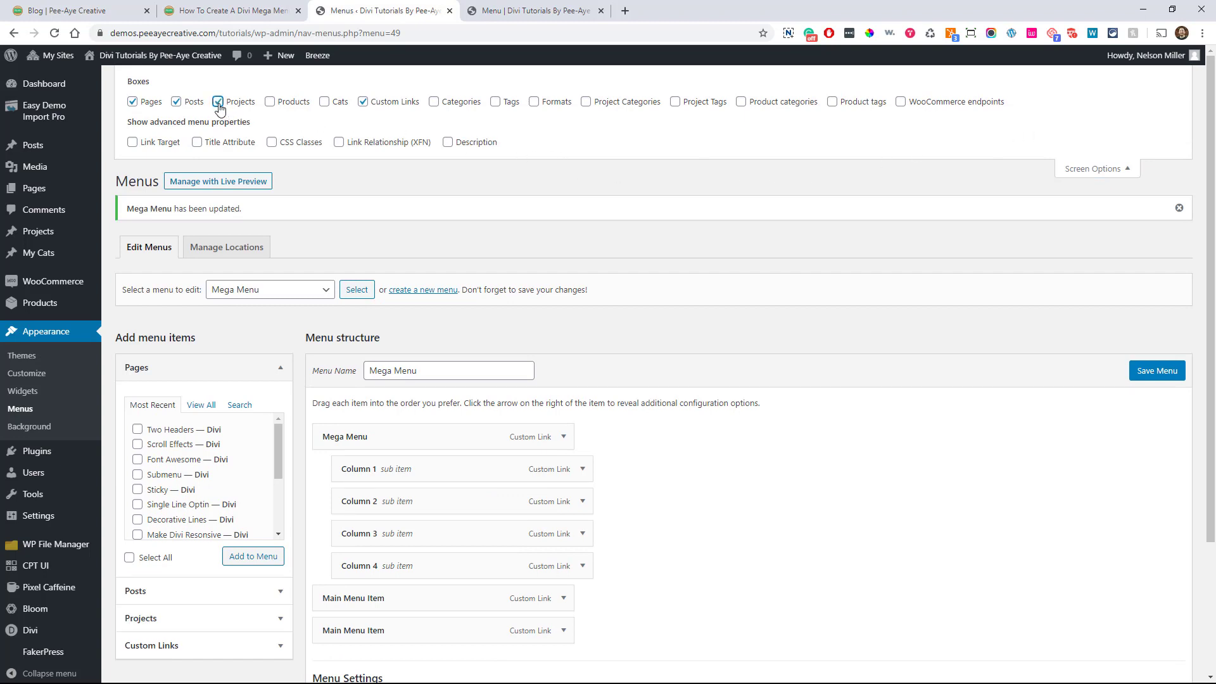
click(269, 104)
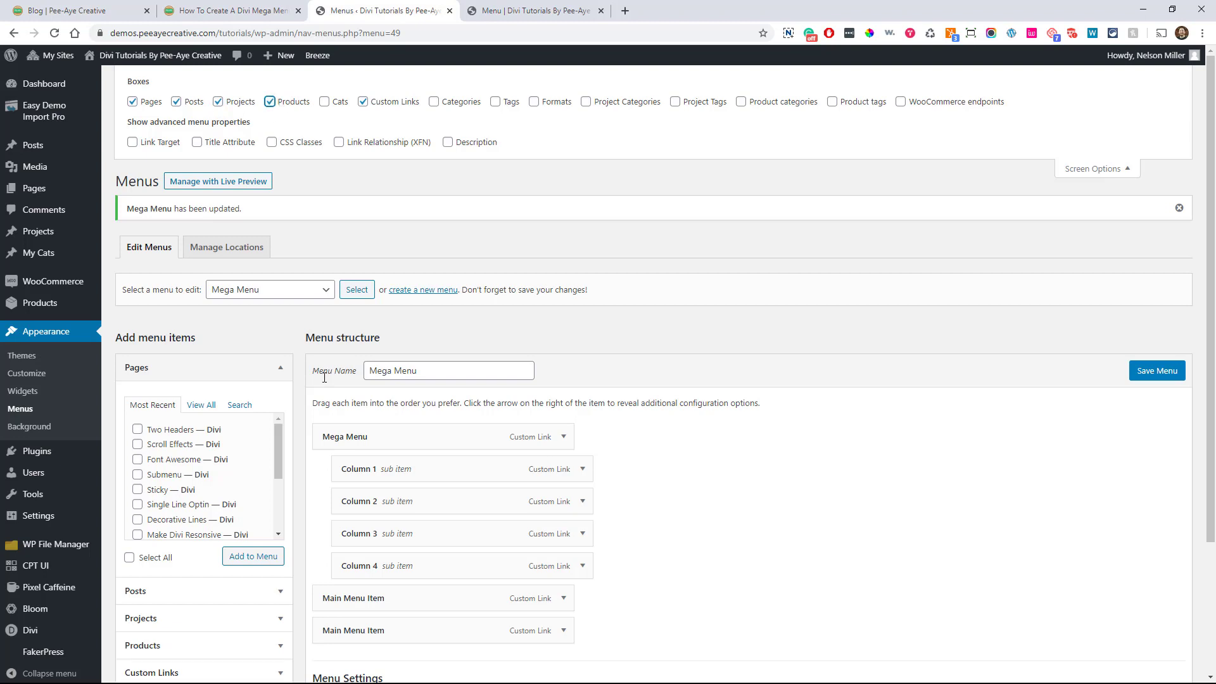
scroll(634, 525, down, 1)
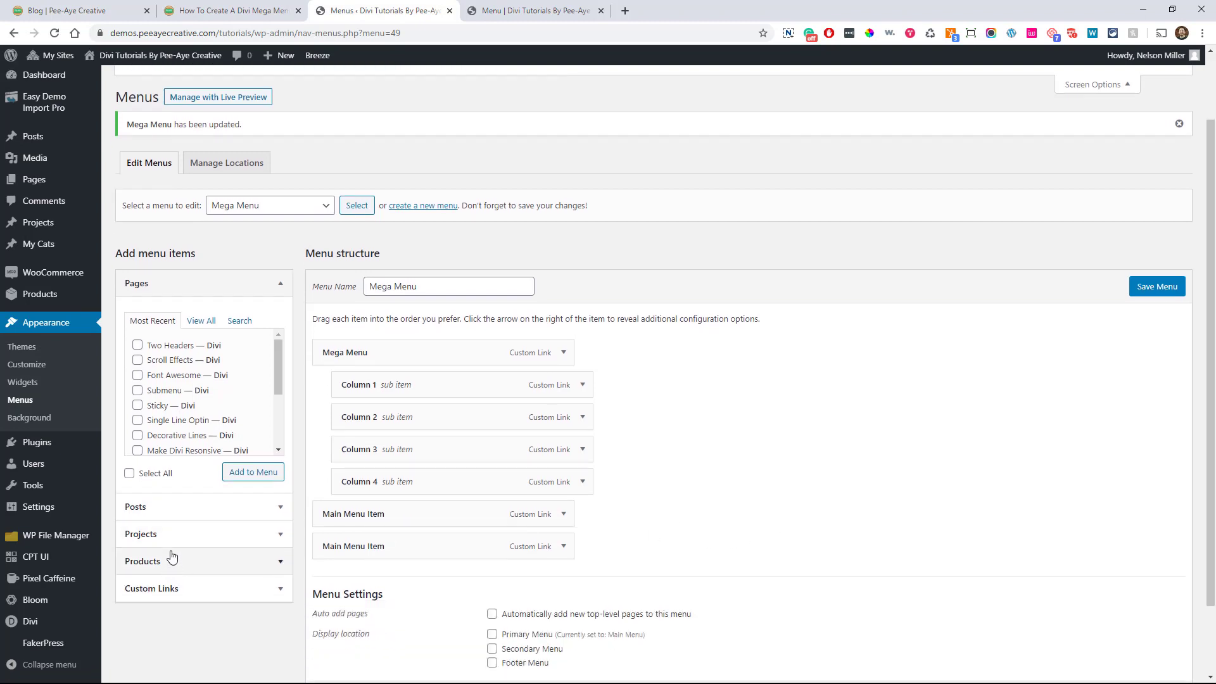
scroll(190, 576, up, 1)
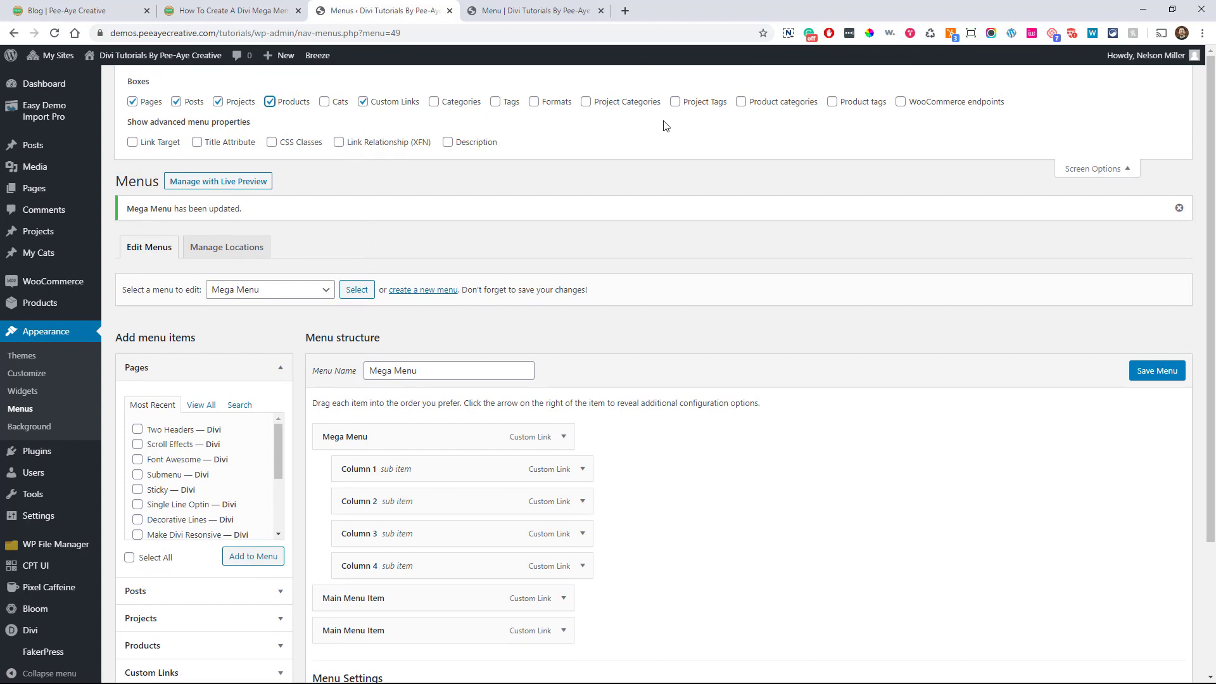
Step: Show the Project Tags, Product categories and WooCommerce endpoints boxes and look through the WooCommerce endpoints items
click(675, 103)
click(741, 106)
scroll(275, 509, down, 6)
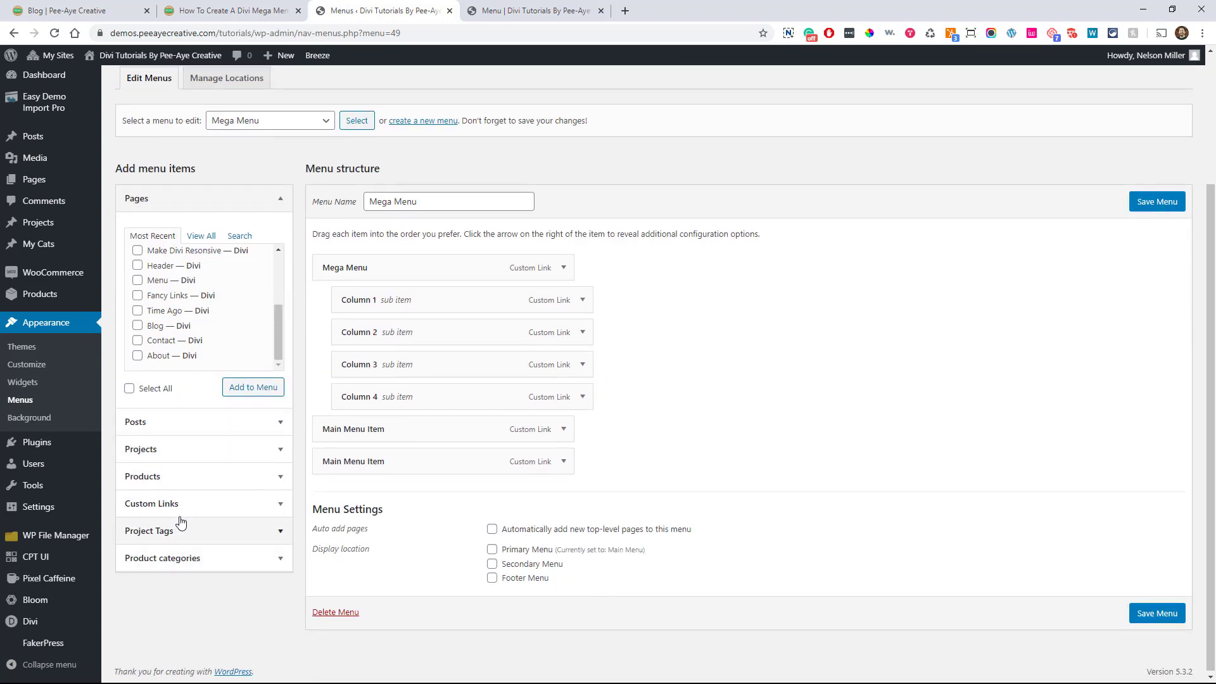
scroll(750, 514, up, 3)
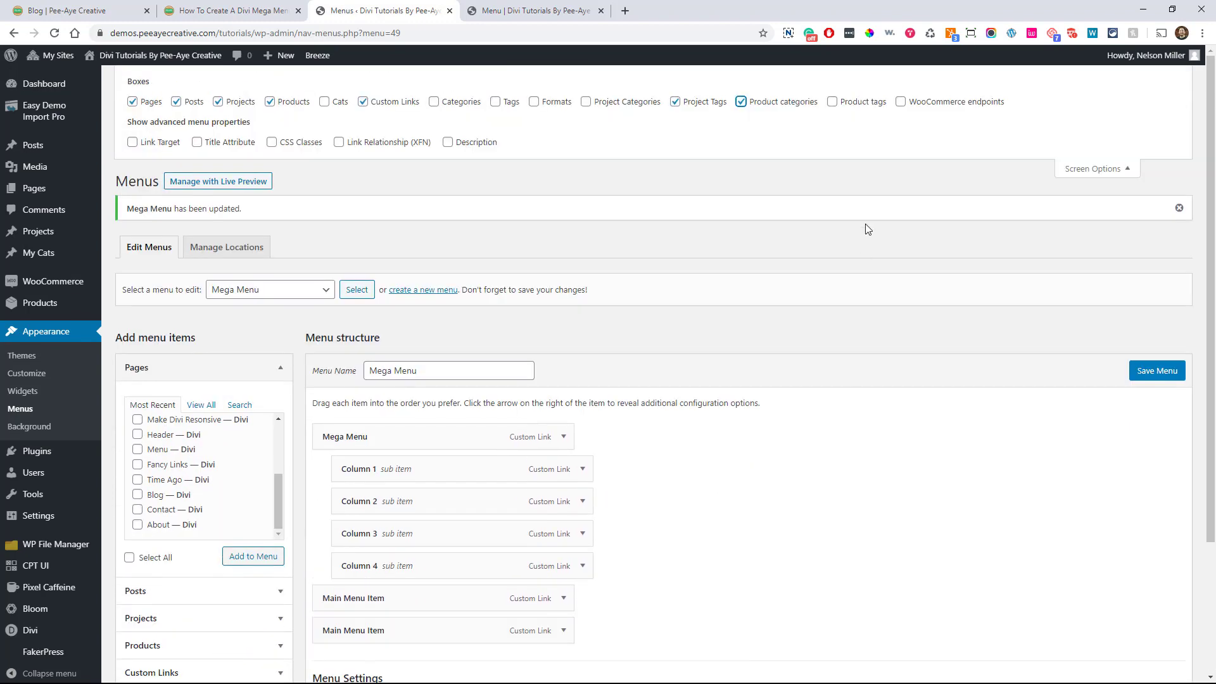
click(900, 103)
scroll(836, 424, down, 3)
click(221, 584)
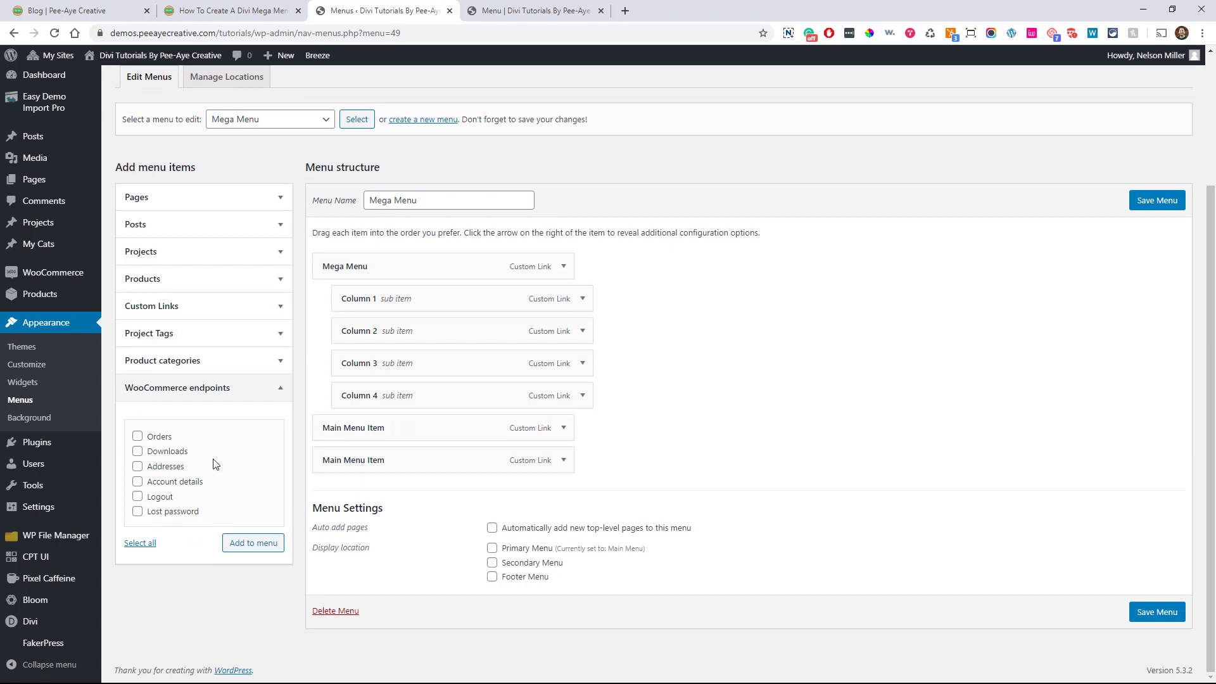
click(265, 393)
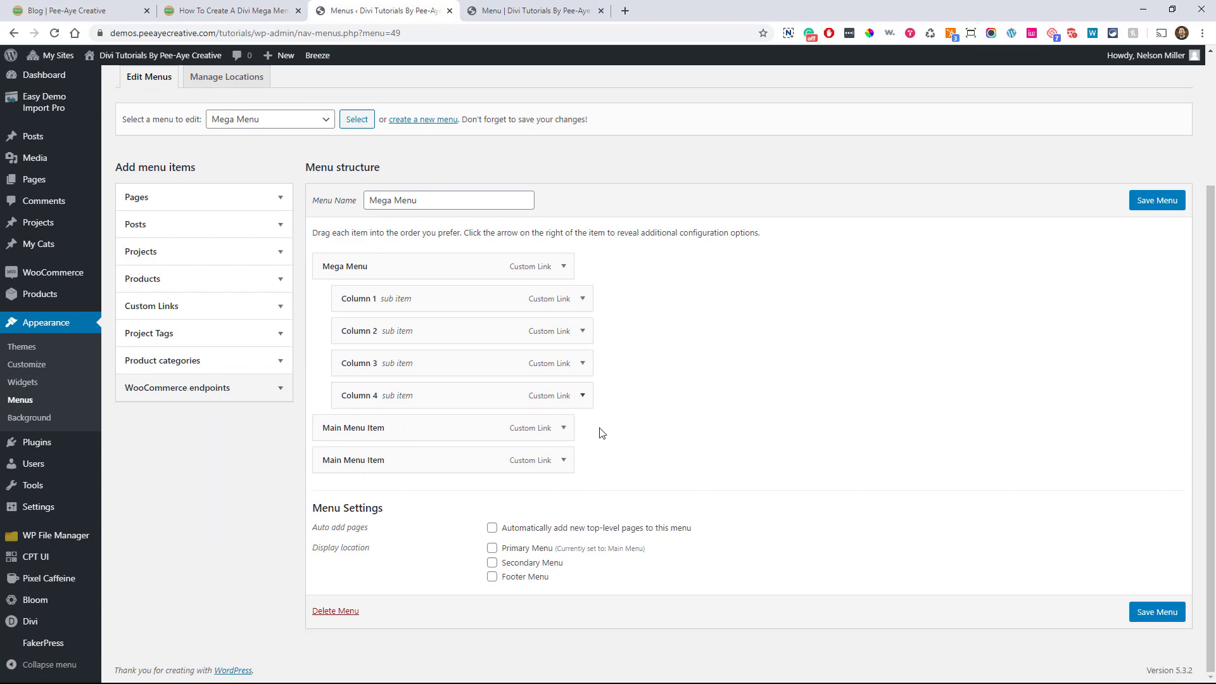
scroll(627, 485, up, 3)
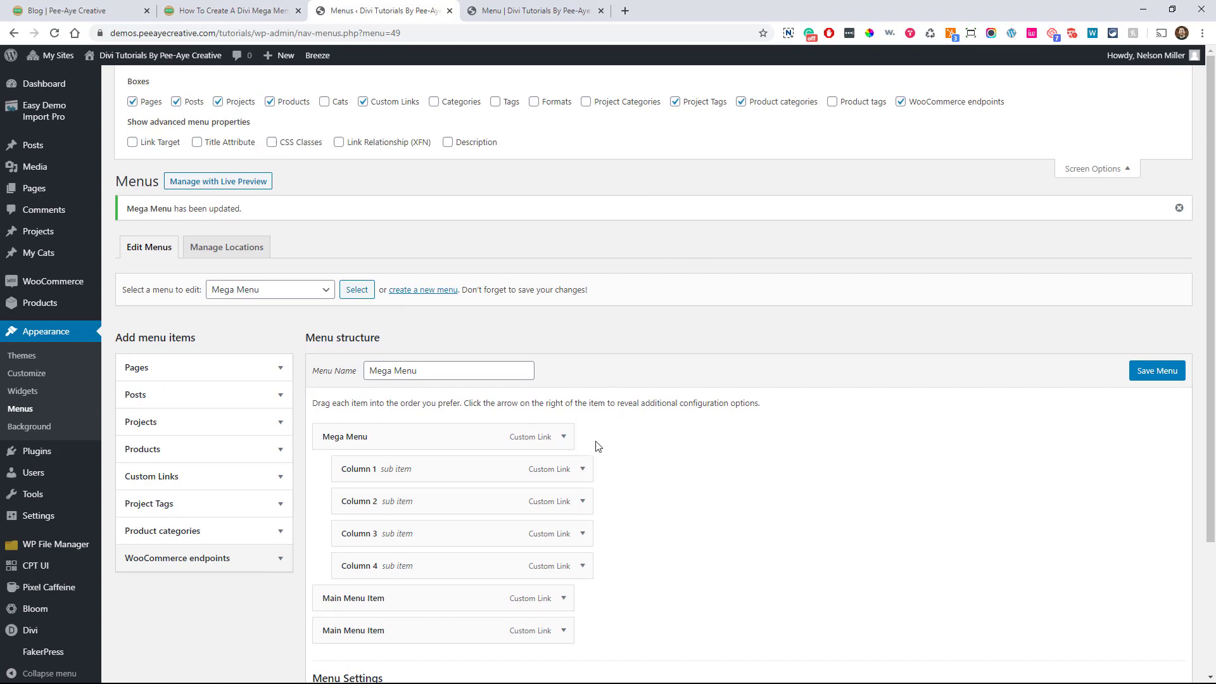
Step: Enable the CSS Classes property for menu items and check its field on the Mega Menu and Column 1 items
click(564, 436)
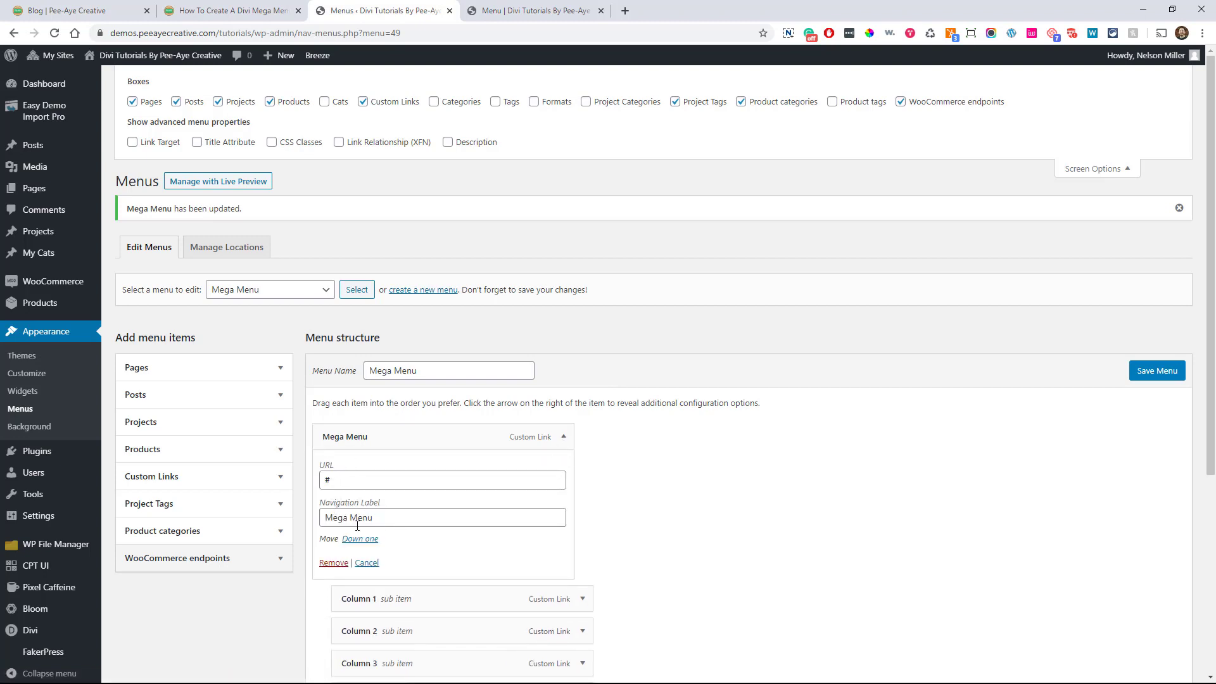
click(272, 143)
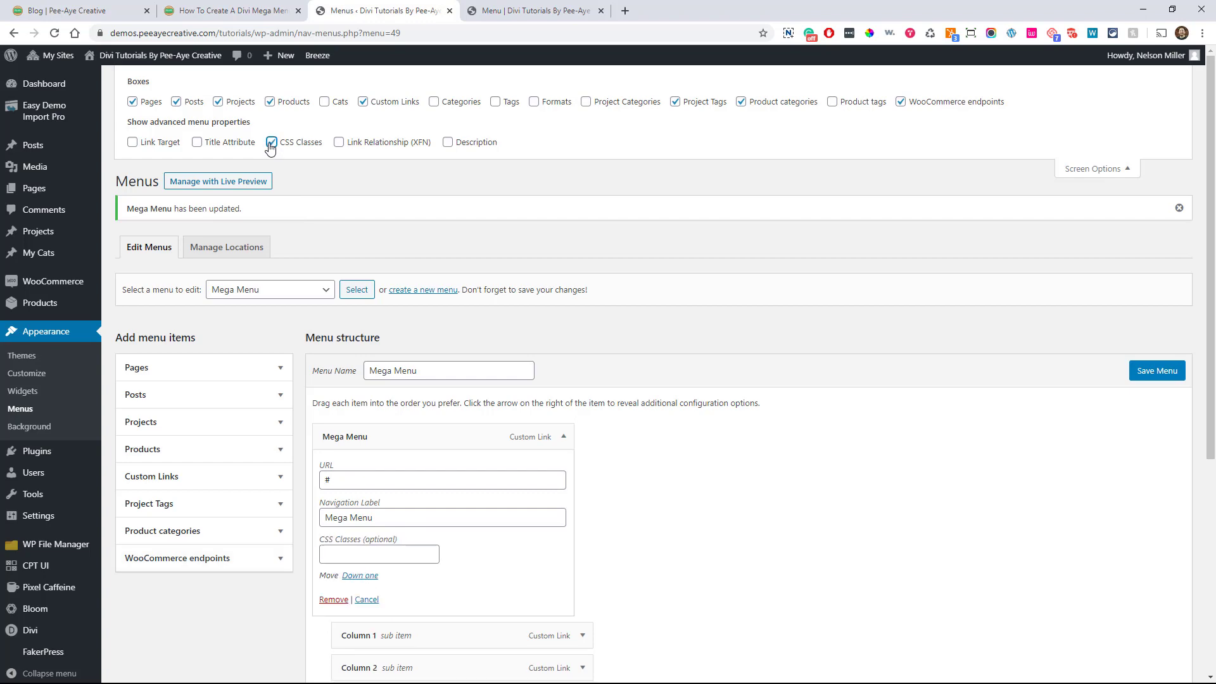
scroll(380, 551, down, 4)
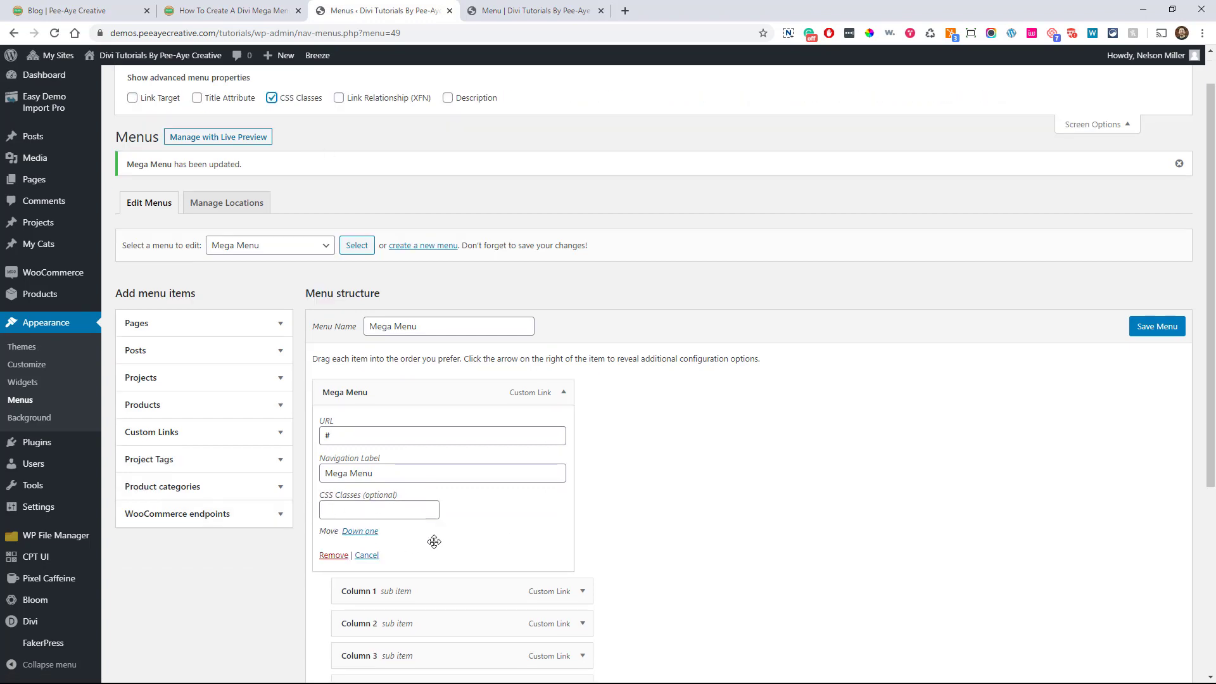
click(582, 384)
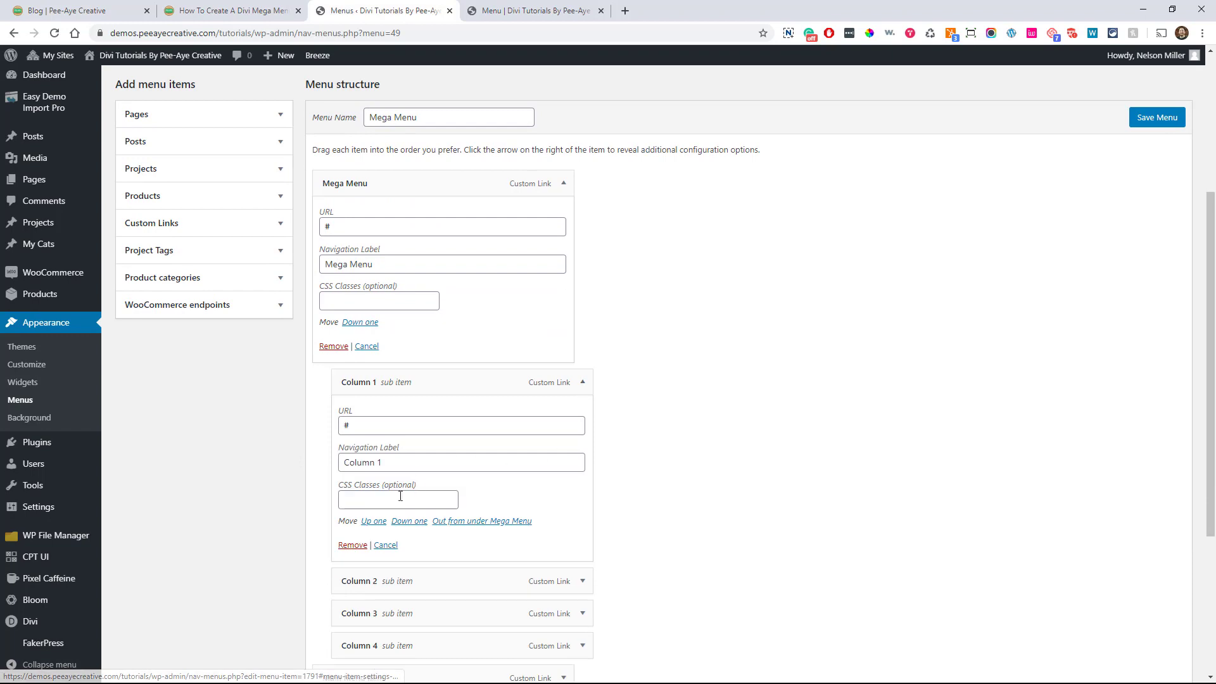
click(582, 383)
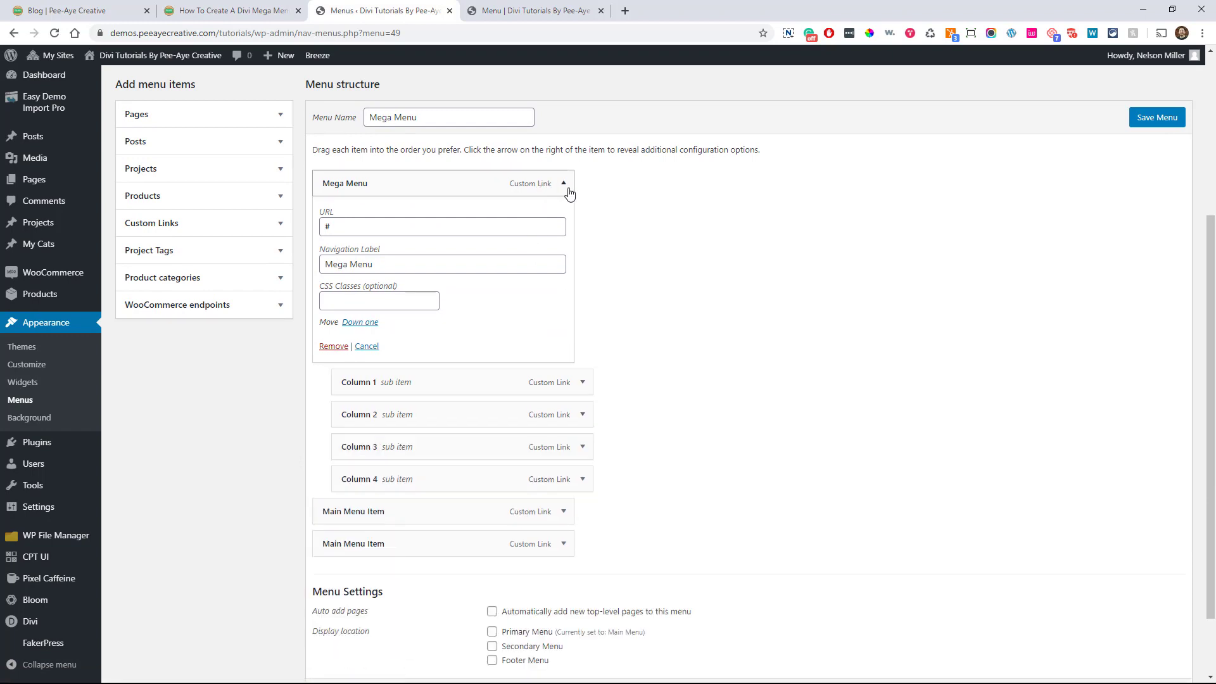
click(563, 184)
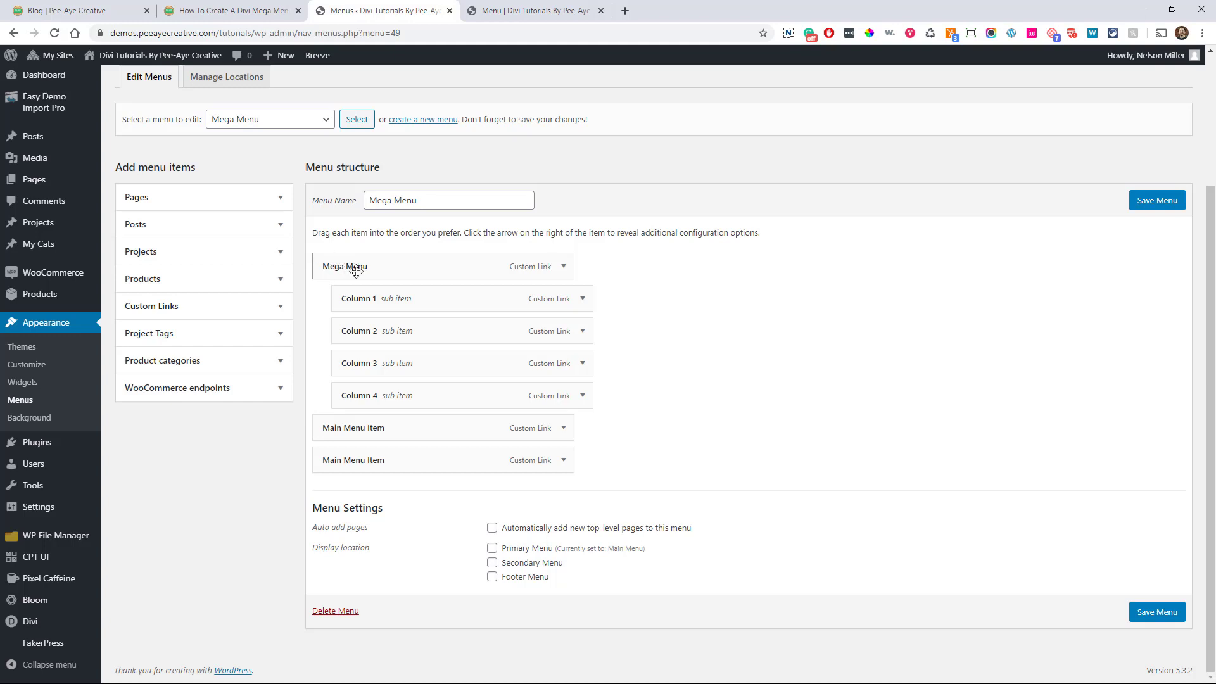
Step: Give the Mega Menu item the CSS class mega-menu, save the menu and check the dropdown on the page
click(564, 268)
scroll(564, 268, down, 1)
click(359, 307)
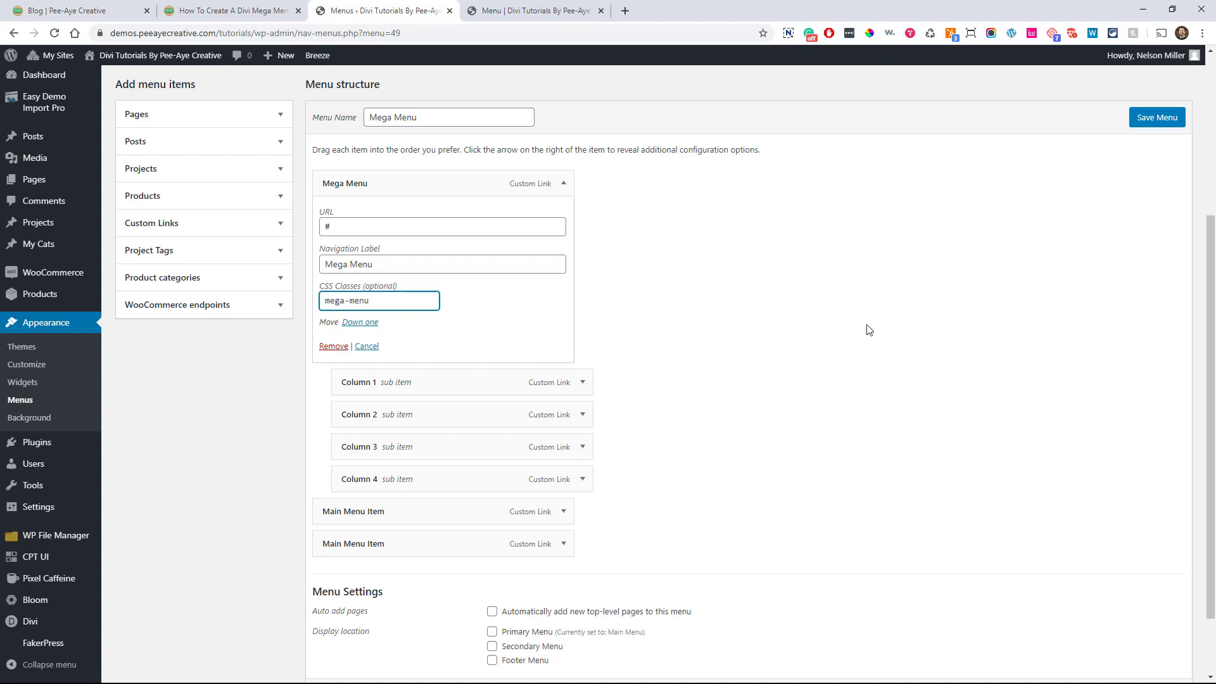
click(1134, 122)
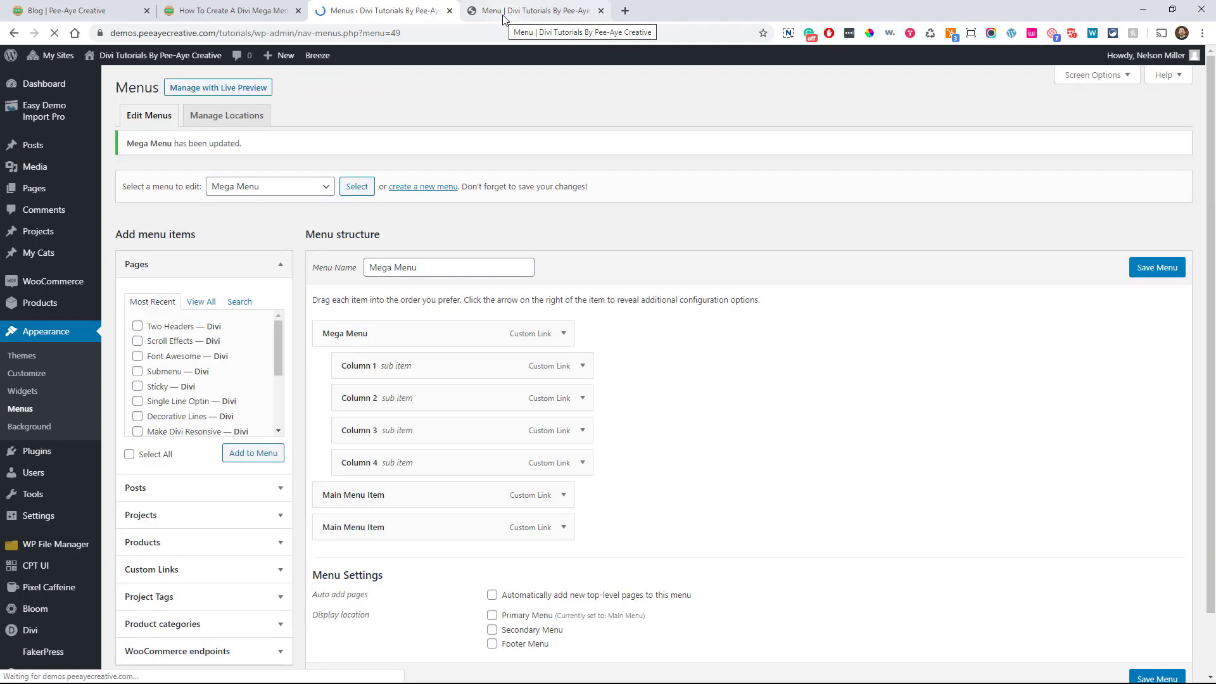
click(504, 16)
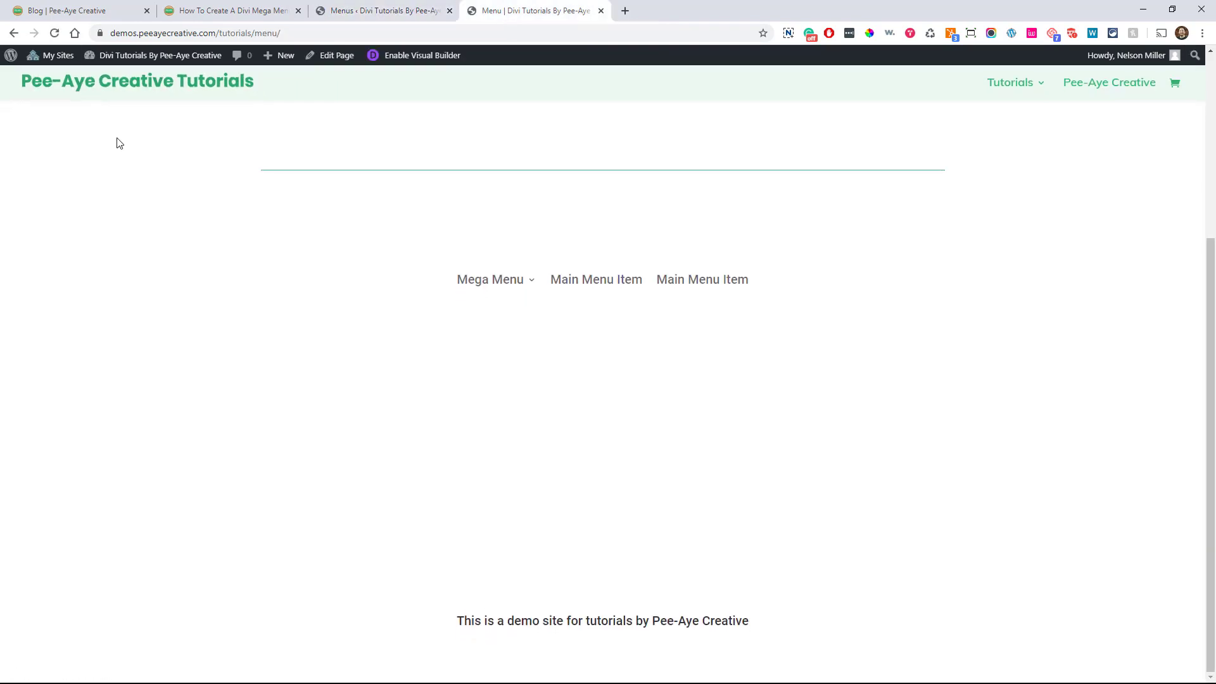
mouse_move(500, 284)
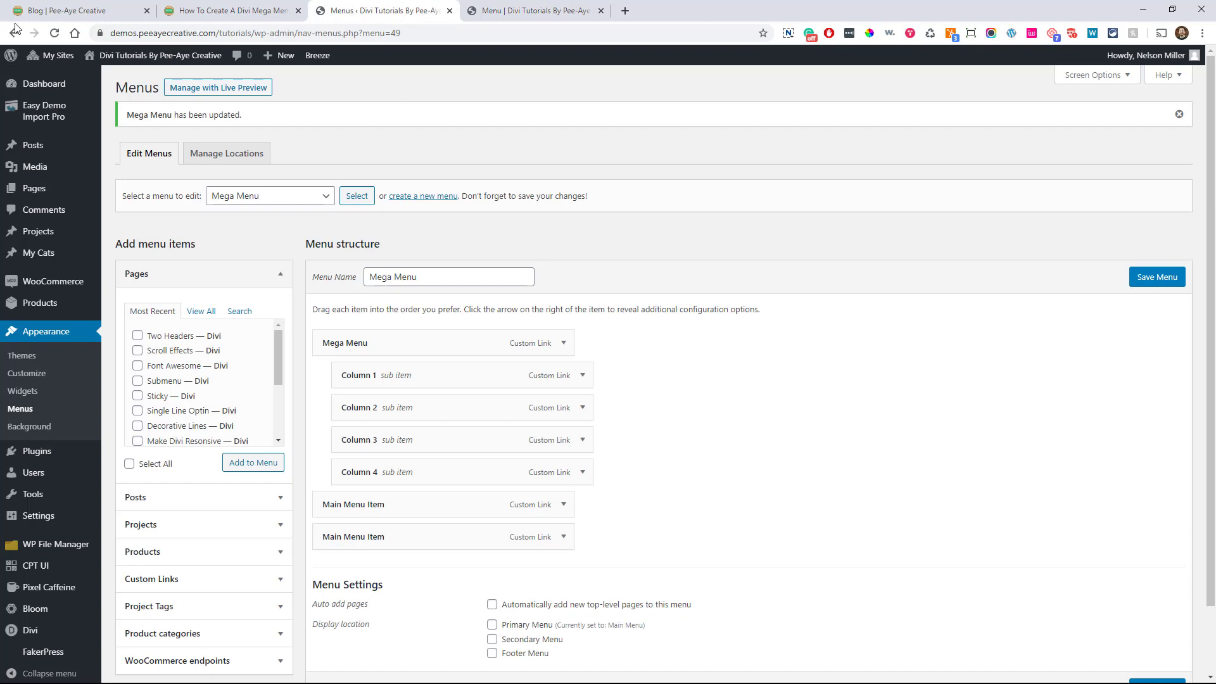
Step: Add three custom links to the menu with the URL # and the link text Submenu Item
scroll(685, 519, down, 2)
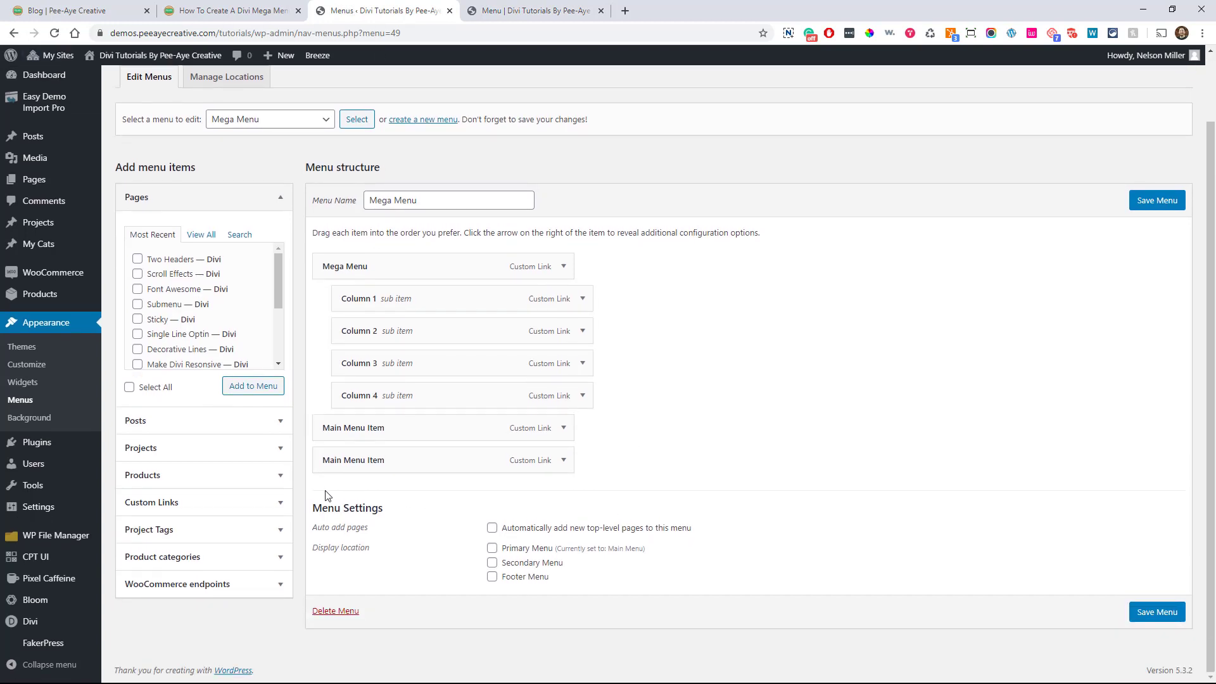
click(198, 504)
click(202, 349)
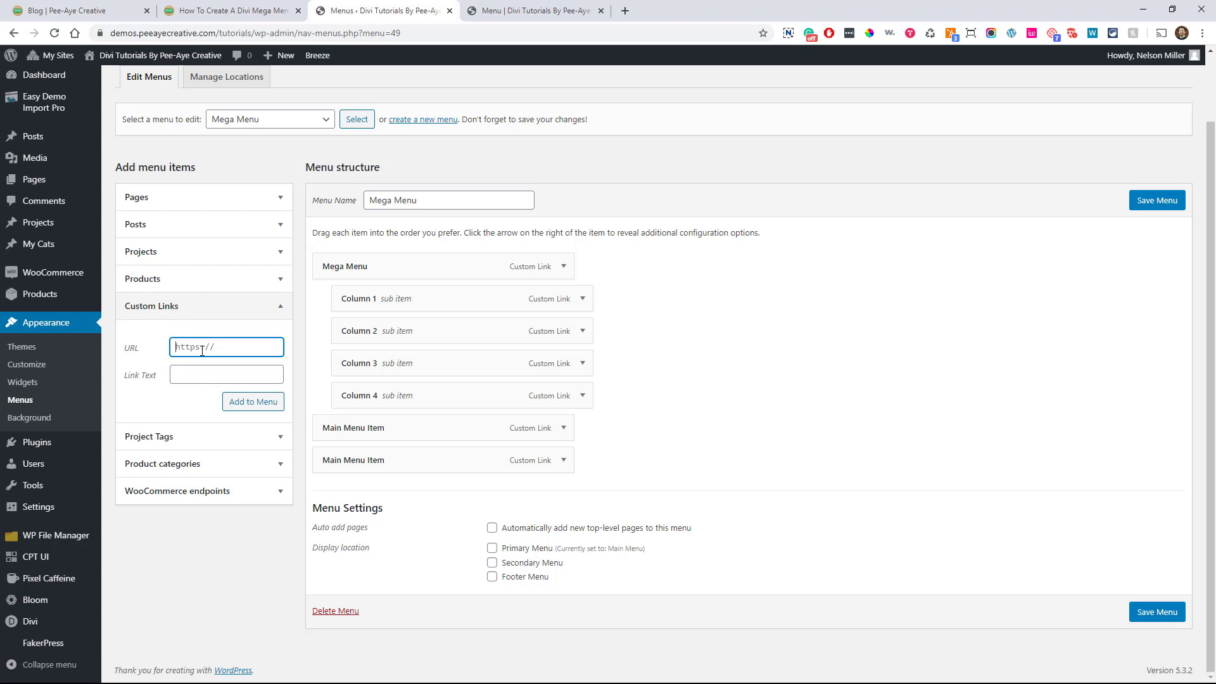
text(#)
click(226, 374)
text(Submenu Item)
click(253, 402)
text(Submenu Item)
click(253, 401)
click(252, 402)
Step: Keep adding custom links named Submenu Item with the URL # until the menu holds about a dozen of them
click(226, 375)
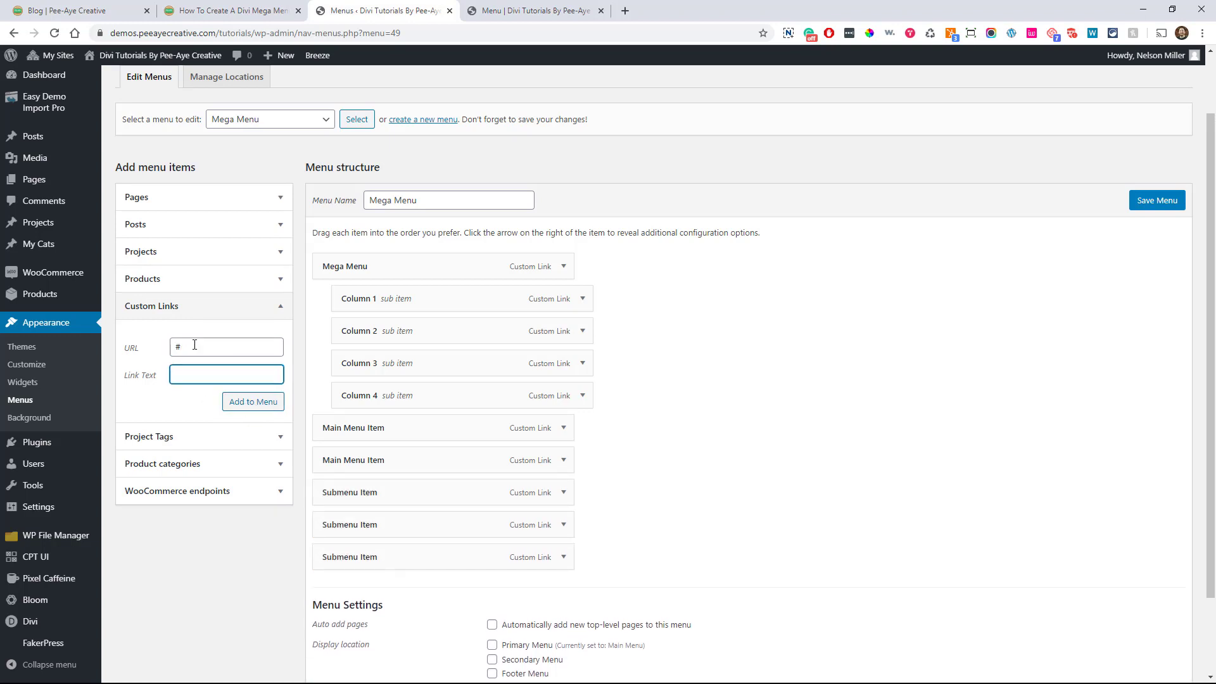
text(Submenu Item)
click(253, 402)
text(Submenu Item)
click(253, 402)
text(Submenu Item)
click(231, 405)
scroll(231, 235, down, 3)
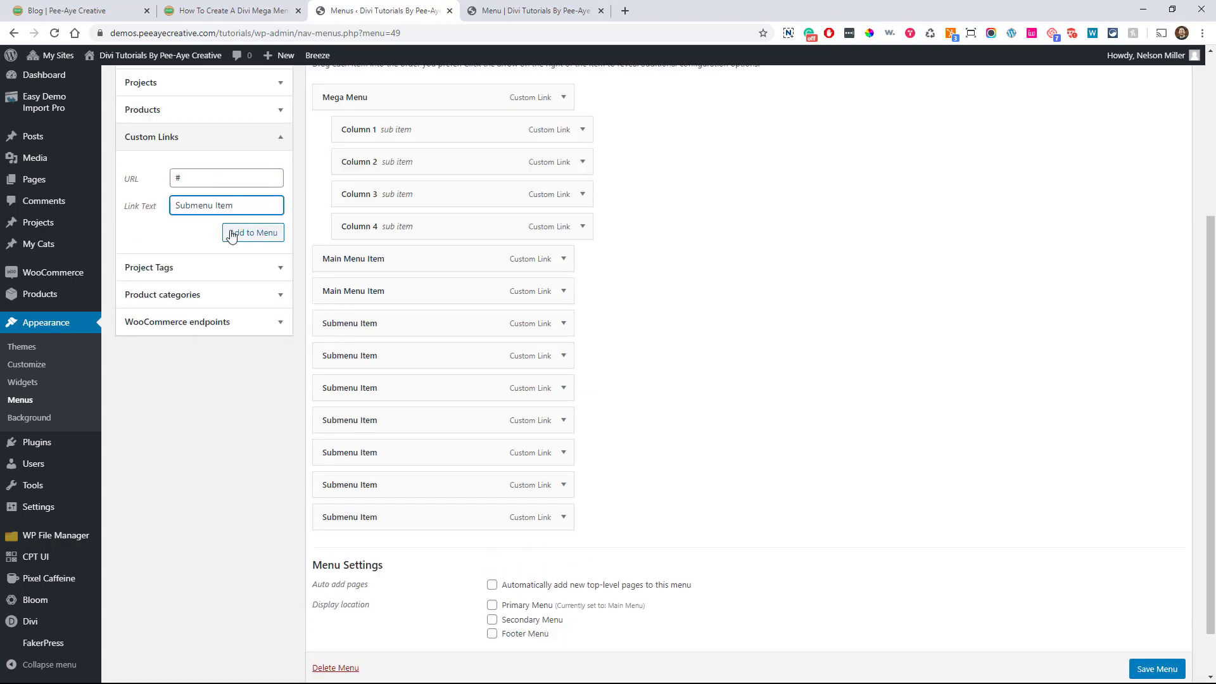
click(253, 233)
click(252, 232)
click(253, 233)
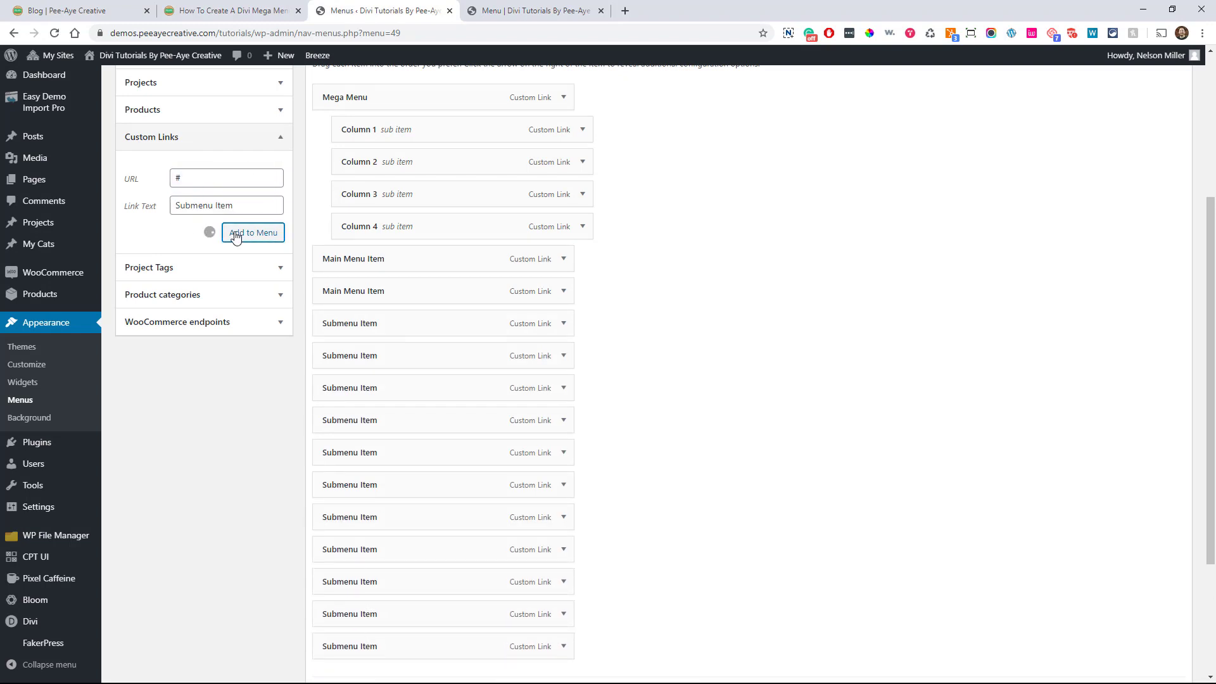
Step: Nest two Submenu Item links under Column 1 and two under Column 2 in the menu structure
scroll(627, 352, up, 3)
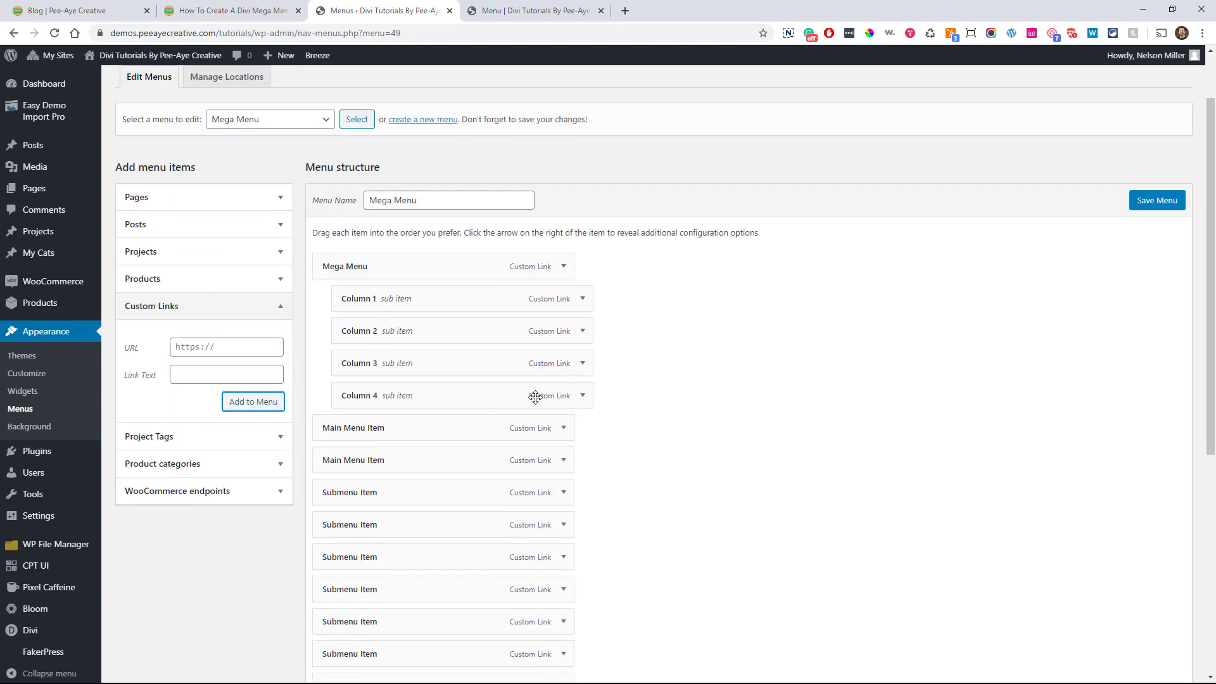
drag(378, 491, 426, 328)
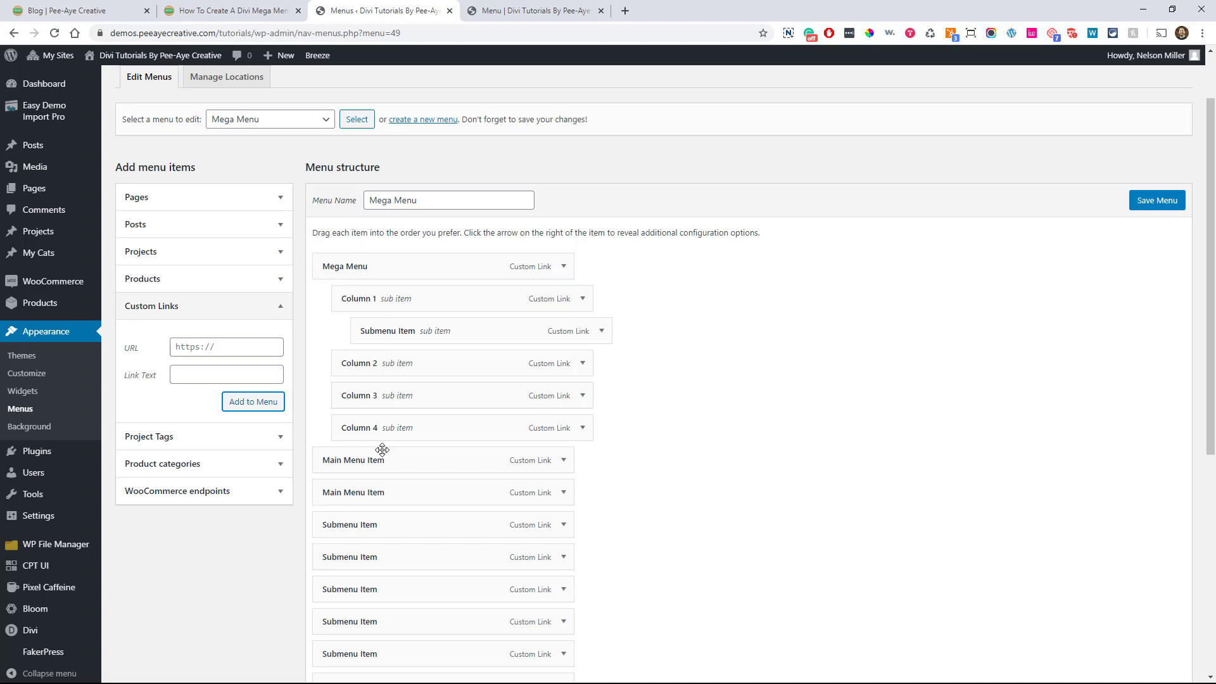
drag(372, 525, 406, 332)
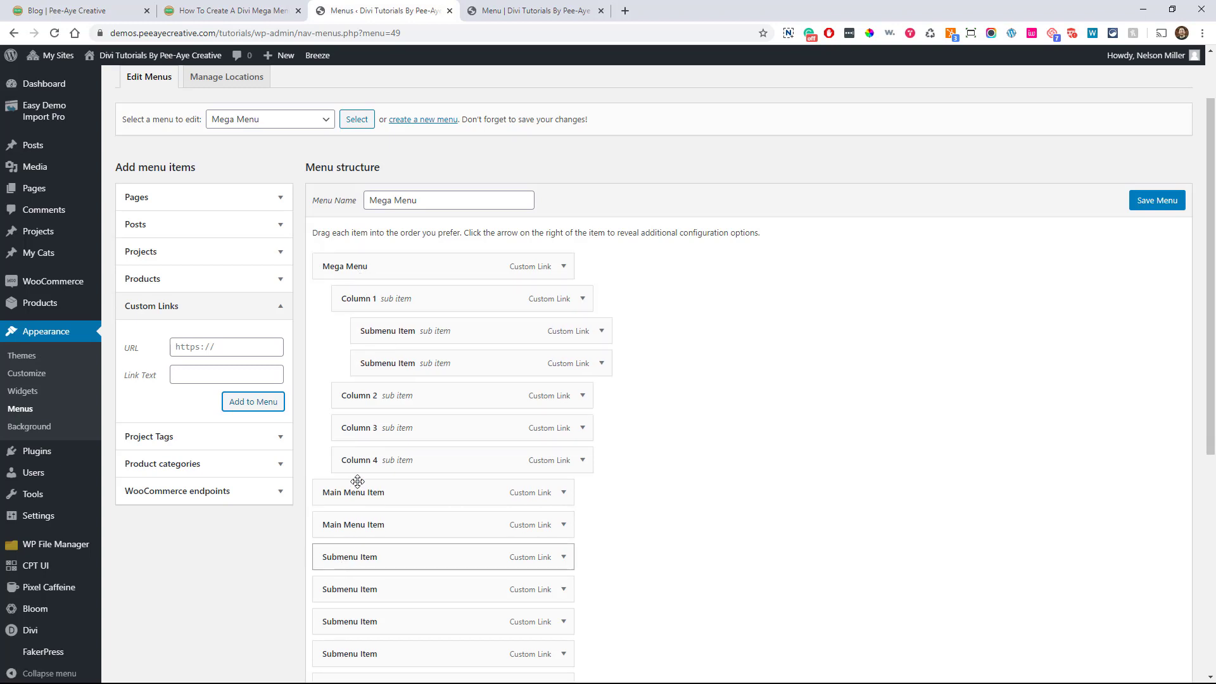
drag(355, 556, 372, 418)
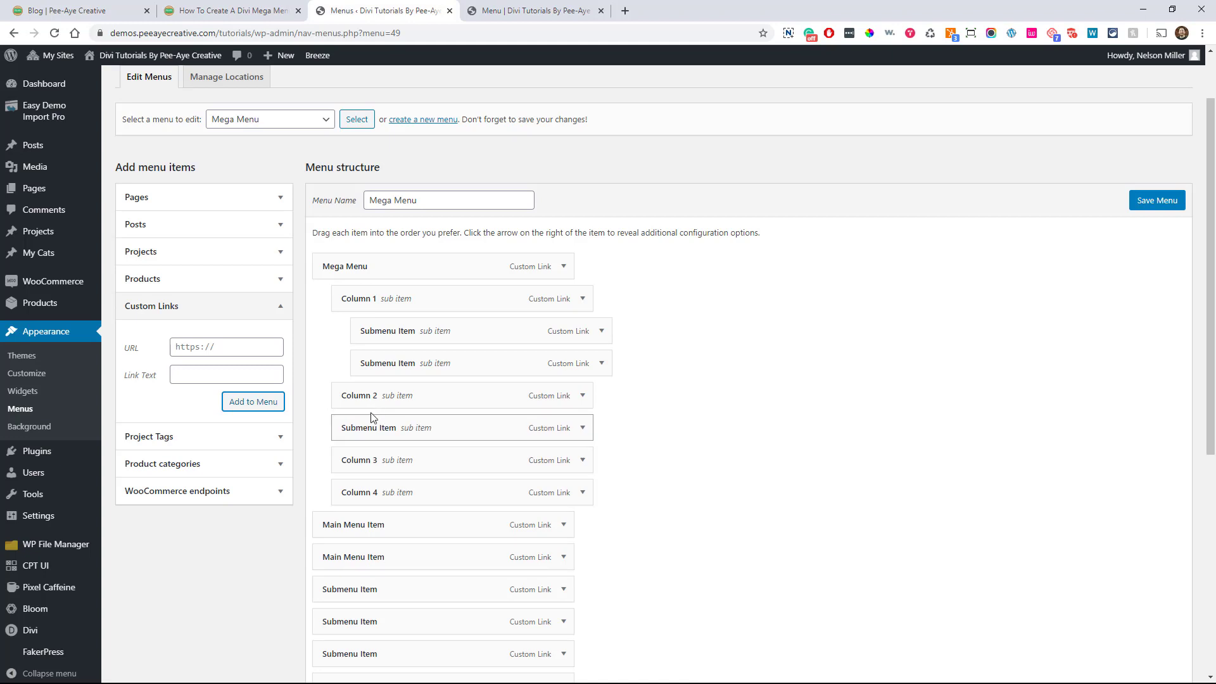
drag(354, 595, 370, 465)
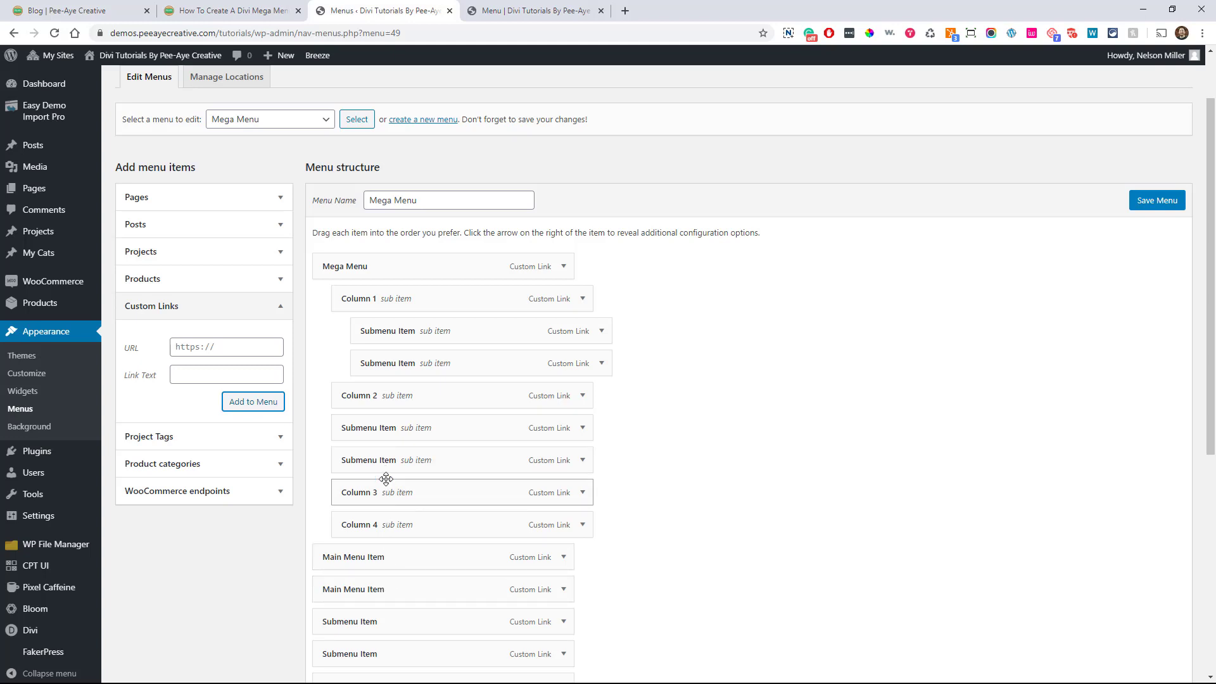
drag(388, 429, 433, 446)
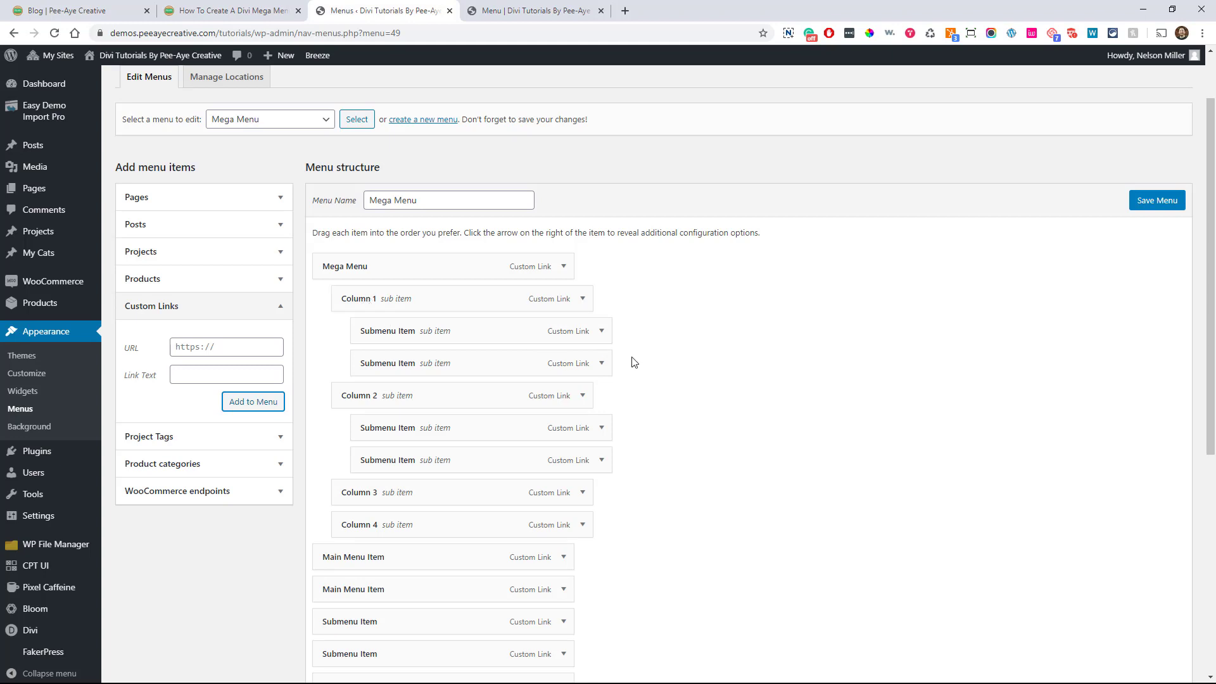
Step: Nest the remaining Submenu Item links so that Columns 1 to 4 each hold three of them
scroll(636, 368, down, 1)
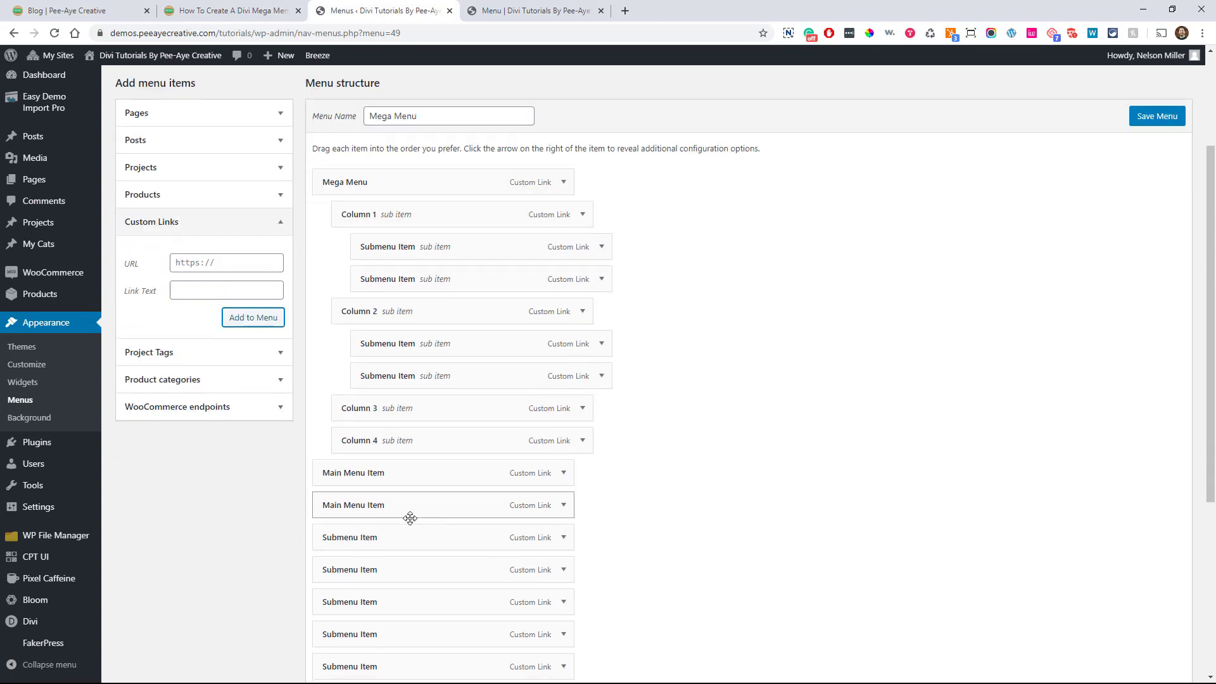
drag(405, 537, 408, 312)
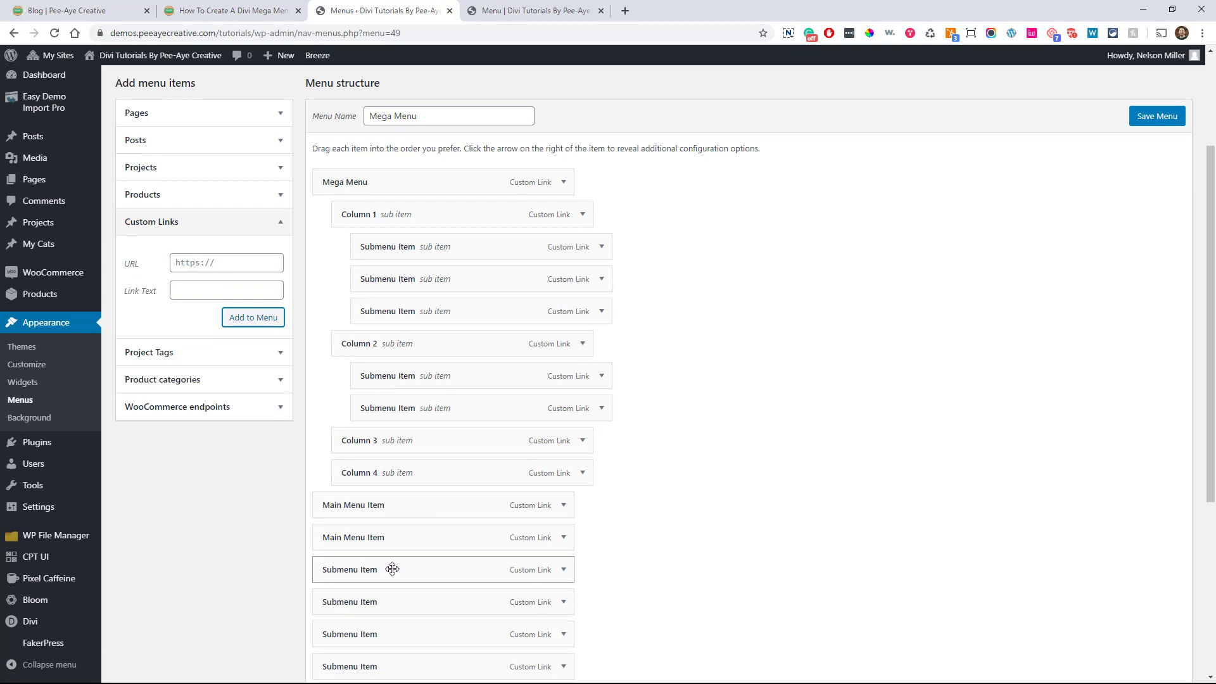
drag(386, 571, 425, 442)
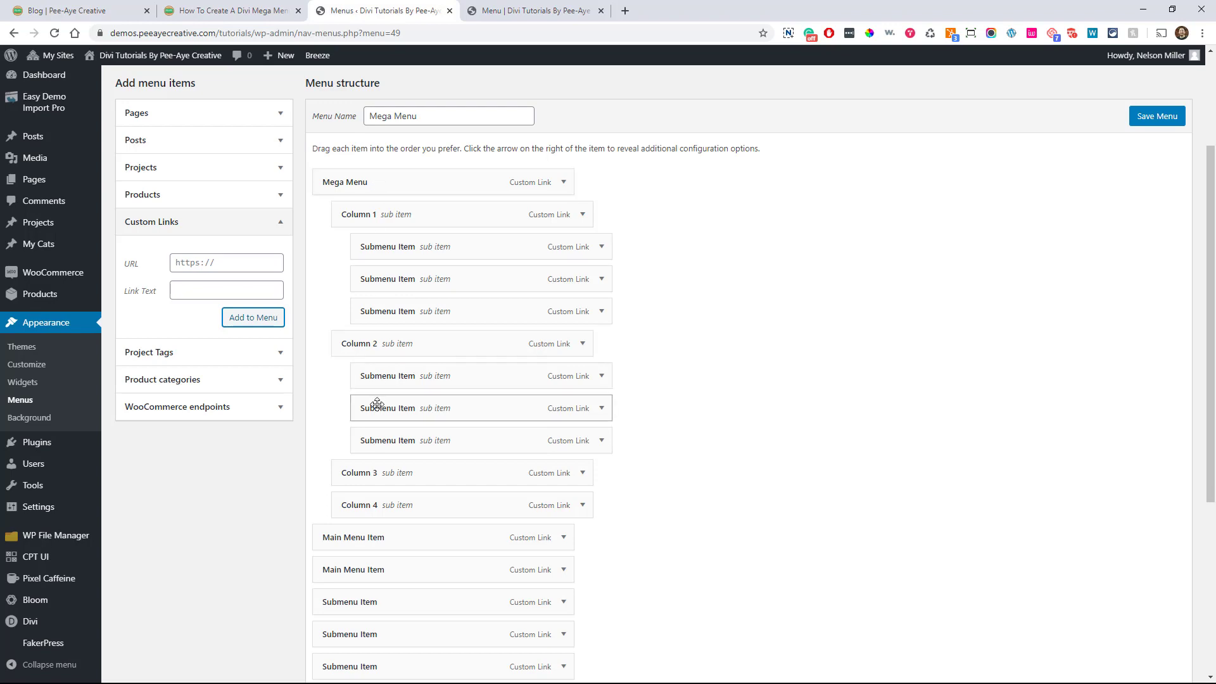
scroll(710, 466, down, 1)
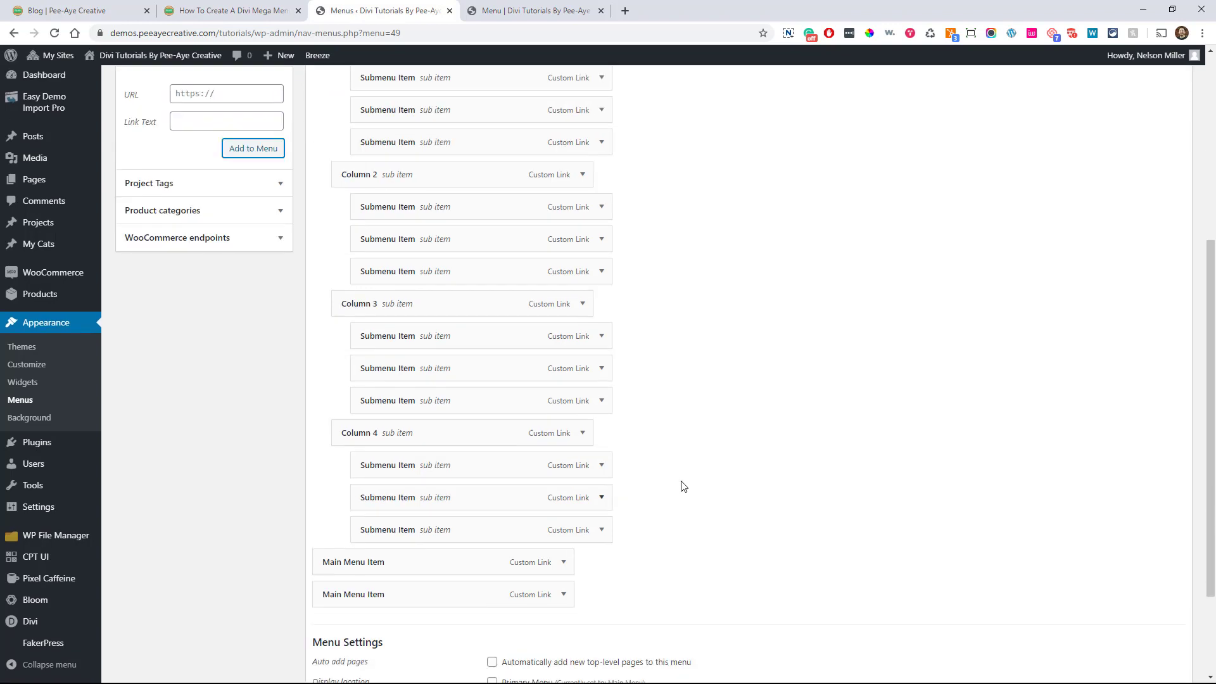
scroll(683, 488, up, 3)
scroll(683, 487, down, 3)
scroll(696, 489, up, 2)
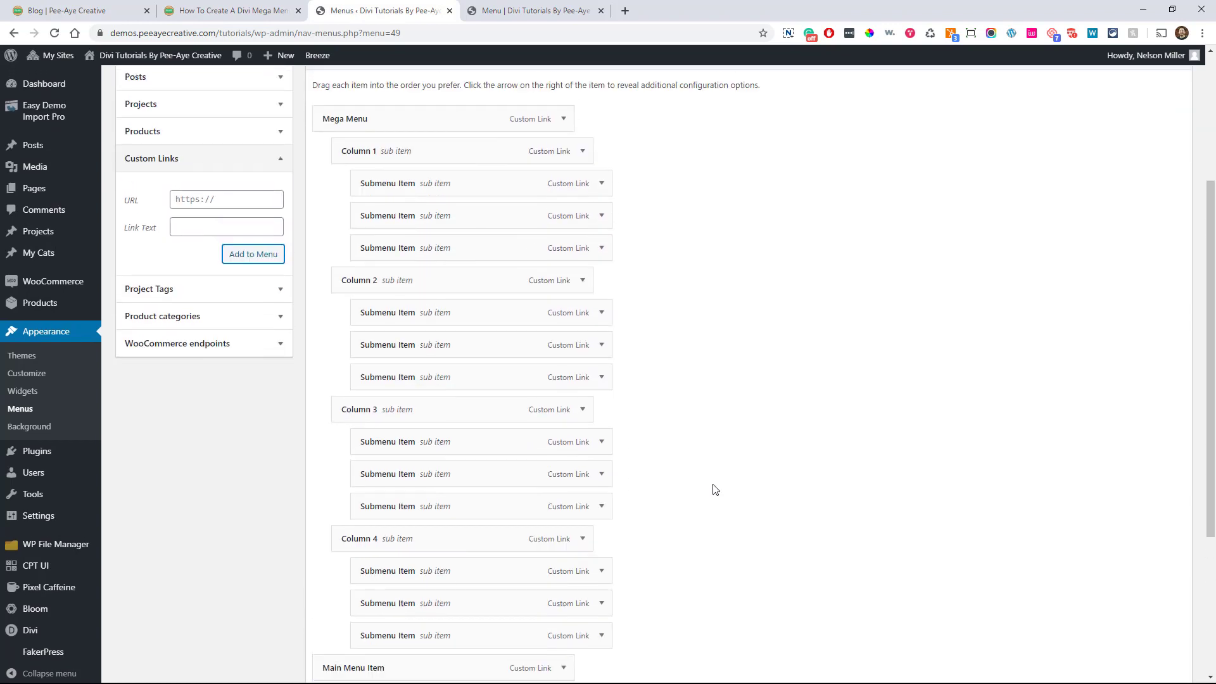
Step: Save the Mega Menu menu and check its dropdown on the Menu page
scroll(715, 489, up, 3)
click(1153, 279)
scroll(741, 412, down, 2)
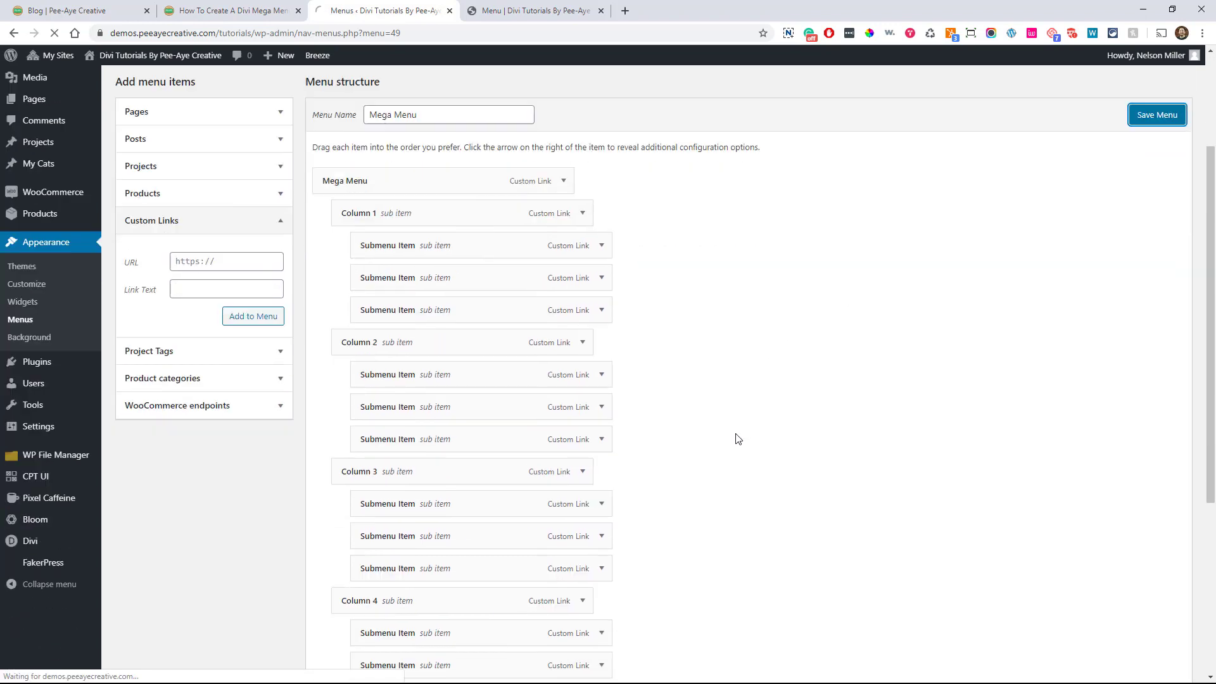
key(ctrl+Tab)
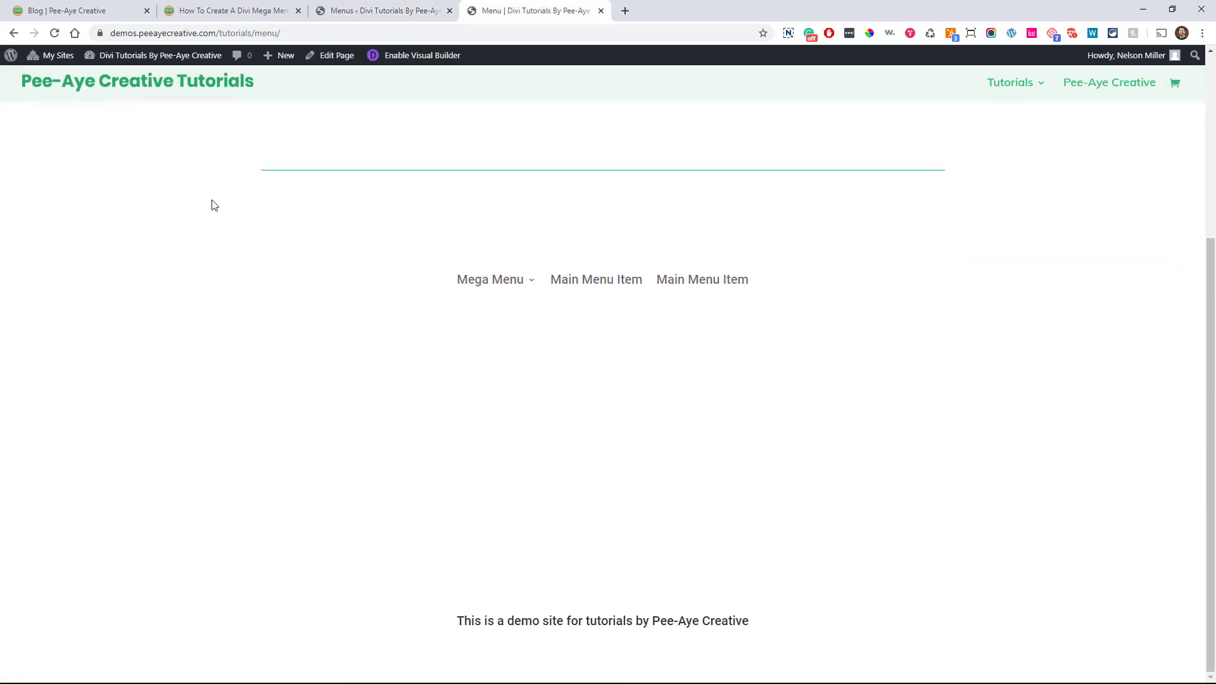
mouse_move(494, 285)
Step: Open the page in the Visual Builder and set the menu module's dropdown background color to the saved green
click(408, 62)
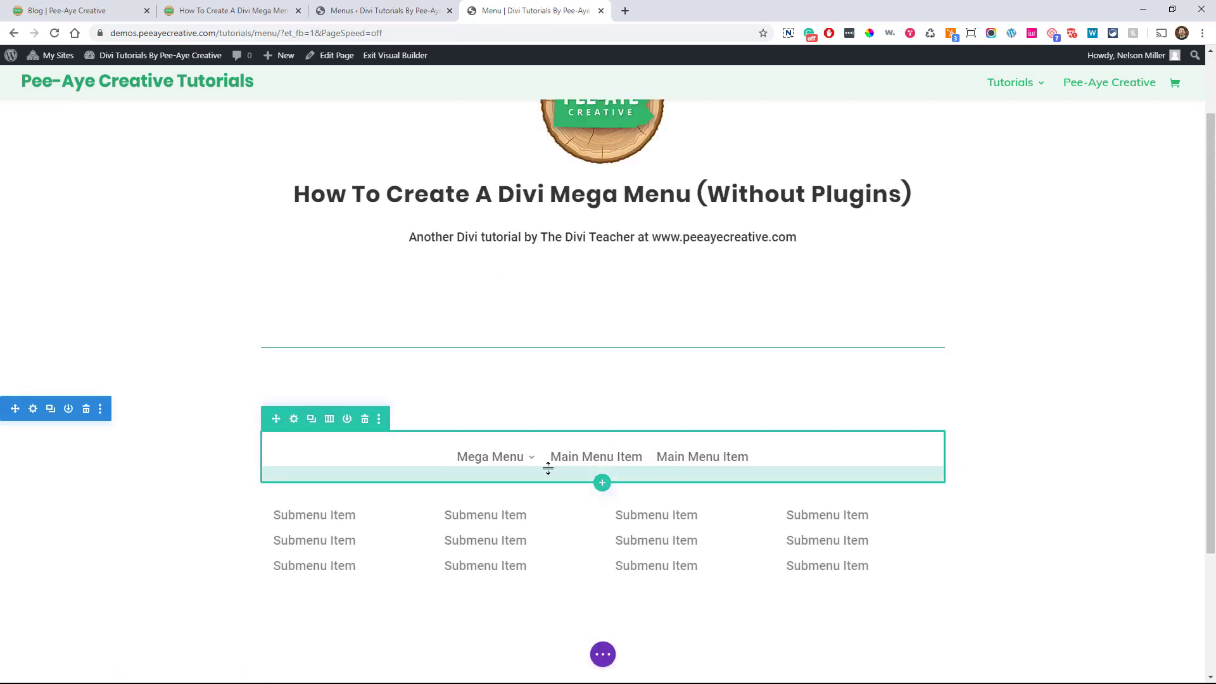
mouse_move(580, 466)
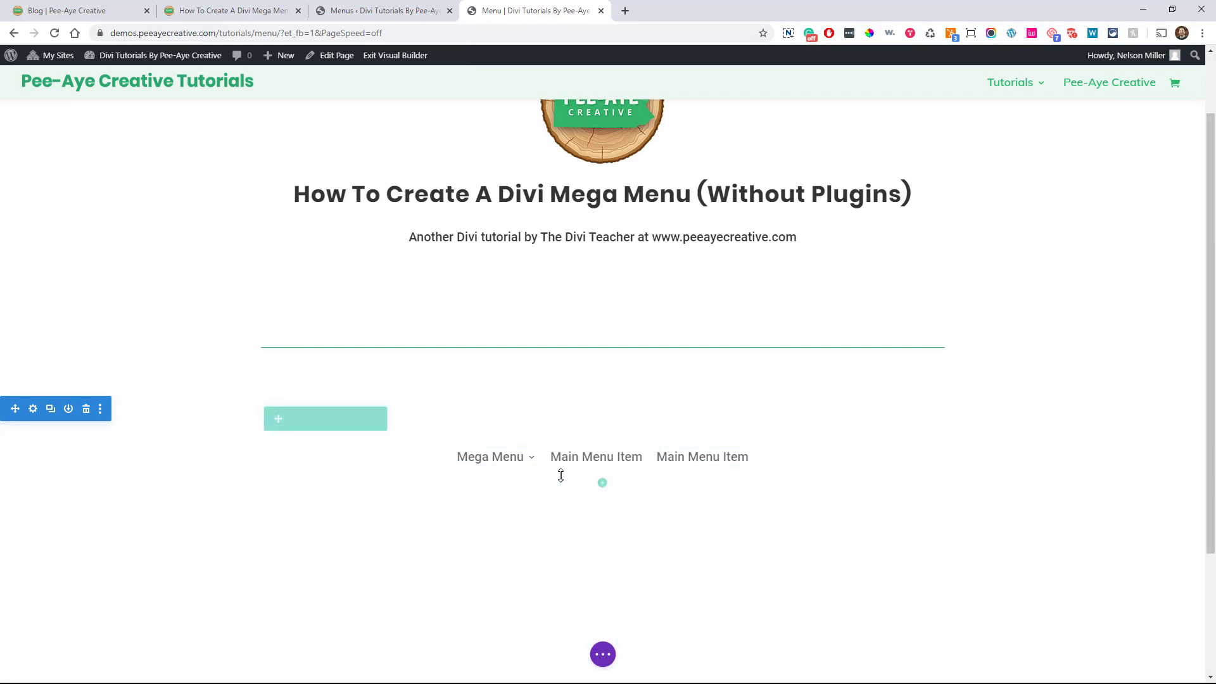
click(580, 454)
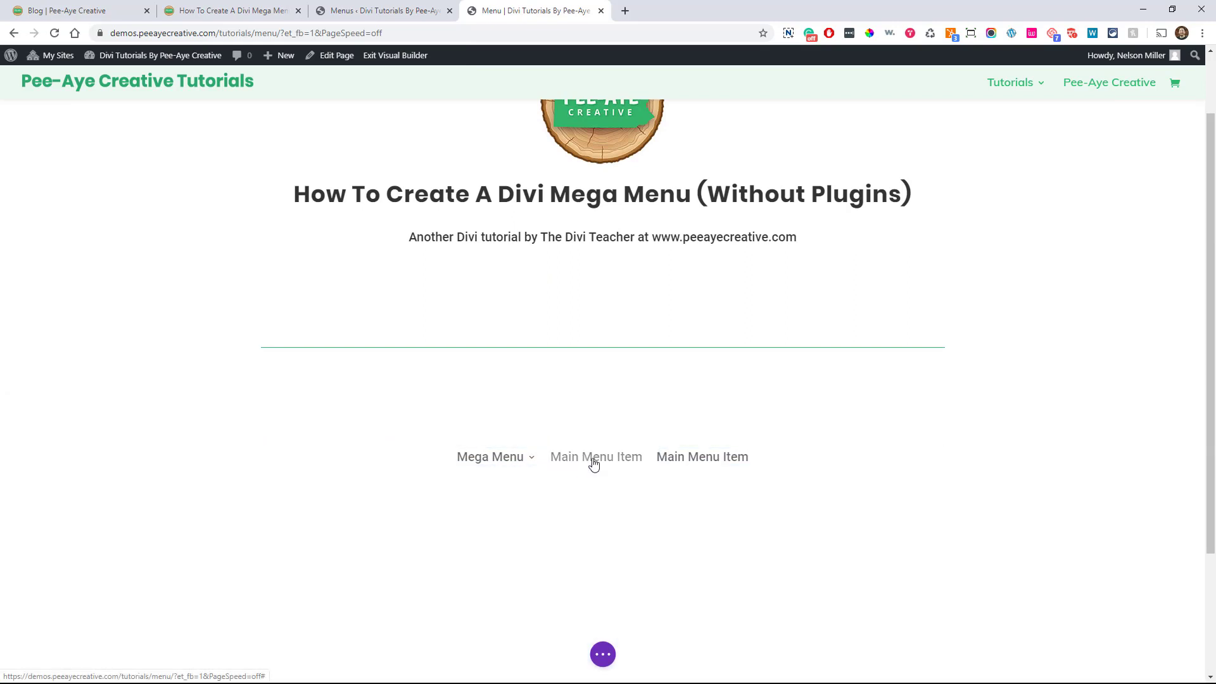
click(789, 196)
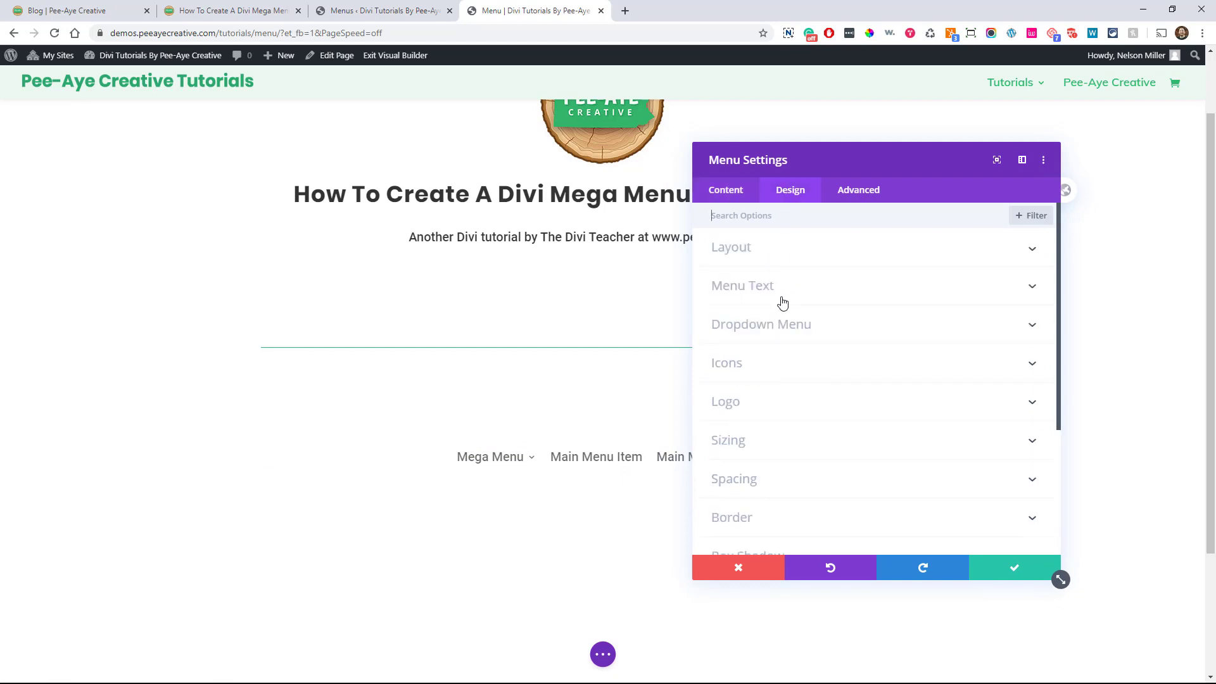
click(758, 337)
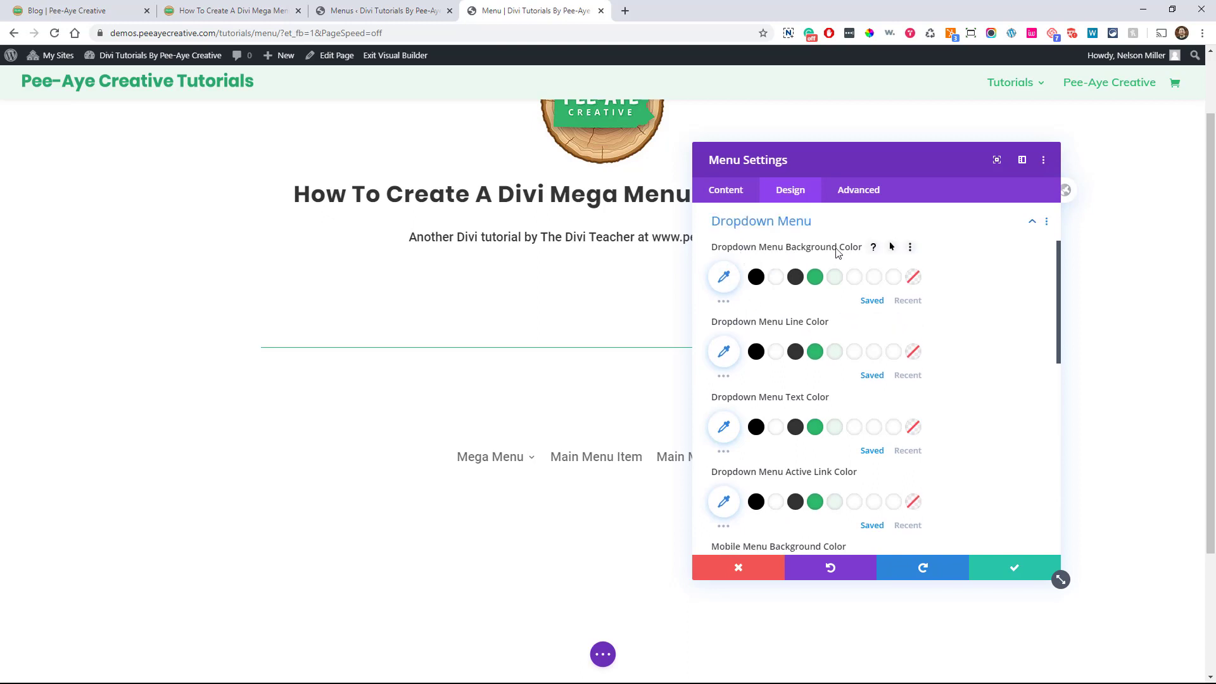
click(816, 282)
mouse_move(508, 466)
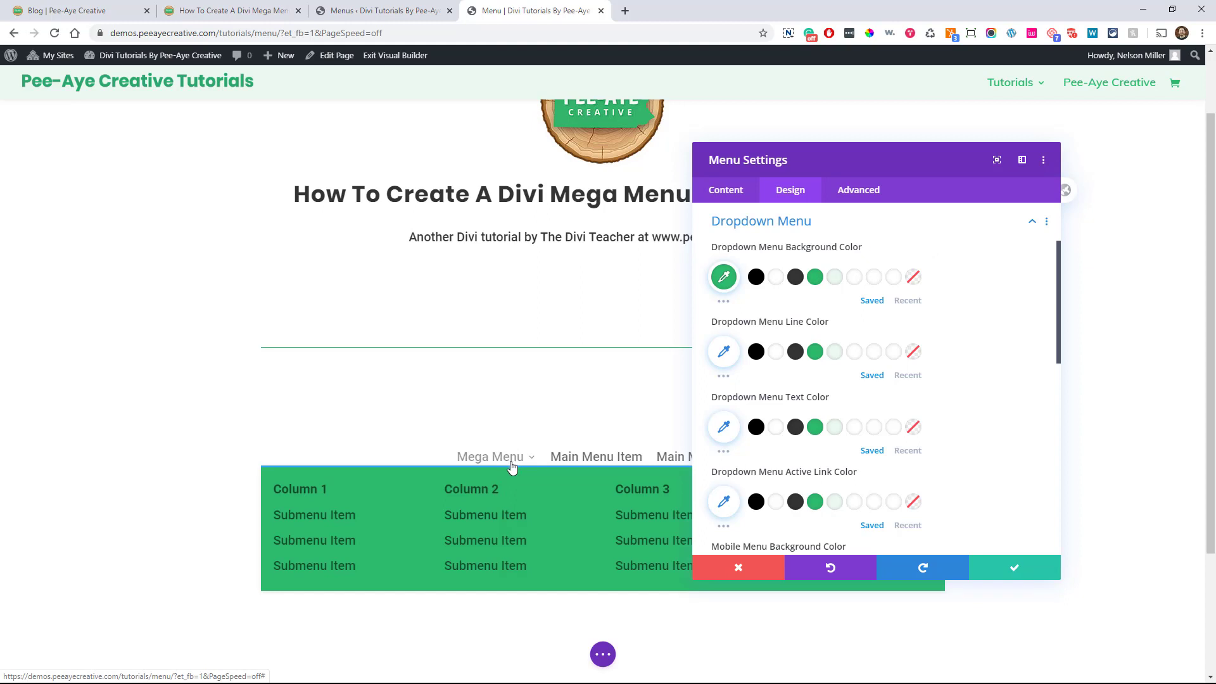
Step: Set the dropdown menu line color to green and its text color to #ffffff, and save the module settings
click(816, 351)
mouse_move(516, 462)
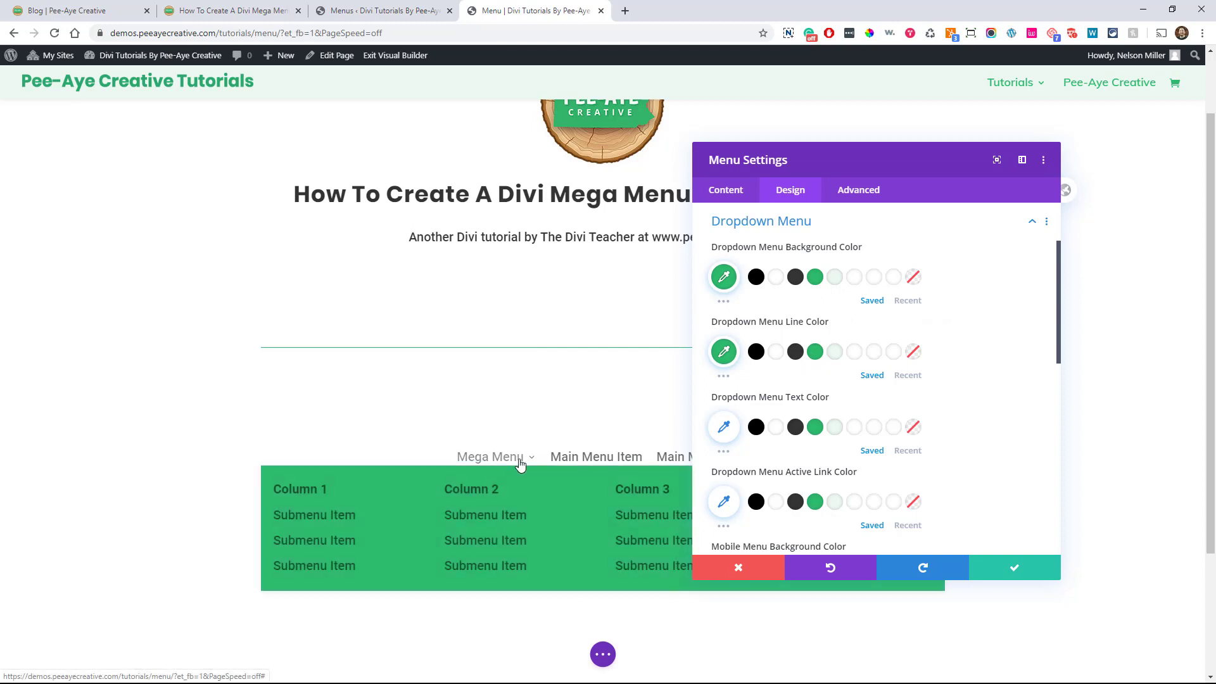
click(777, 428)
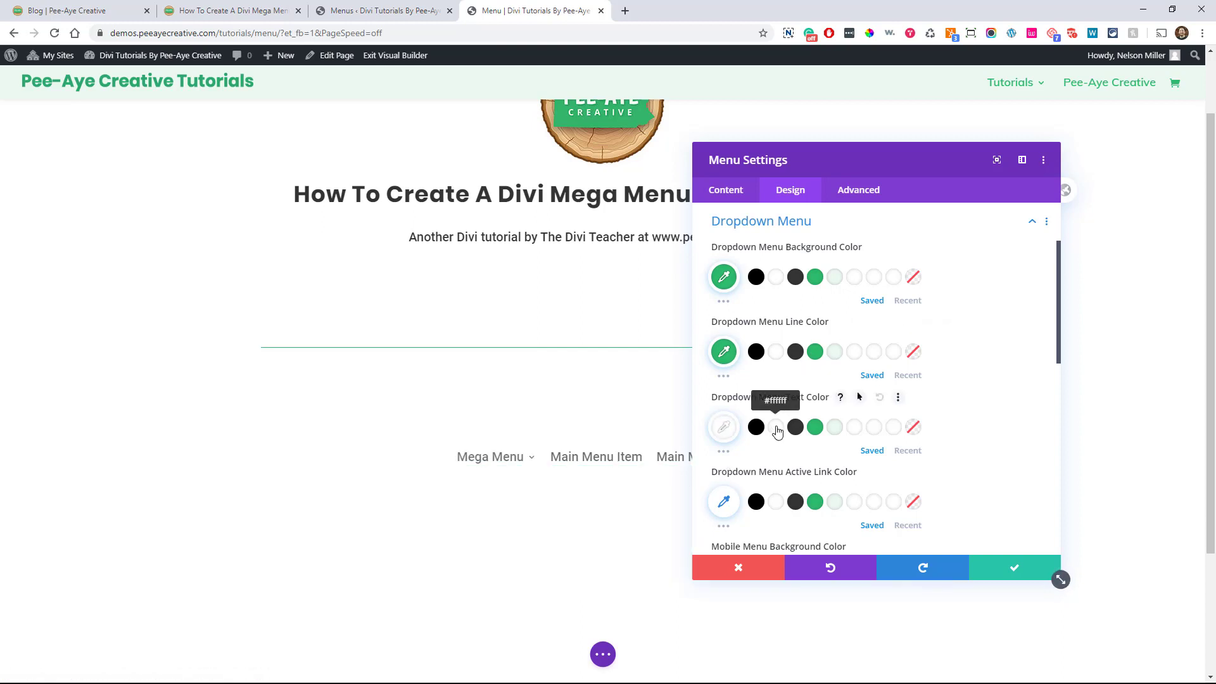
mouse_move(488, 458)
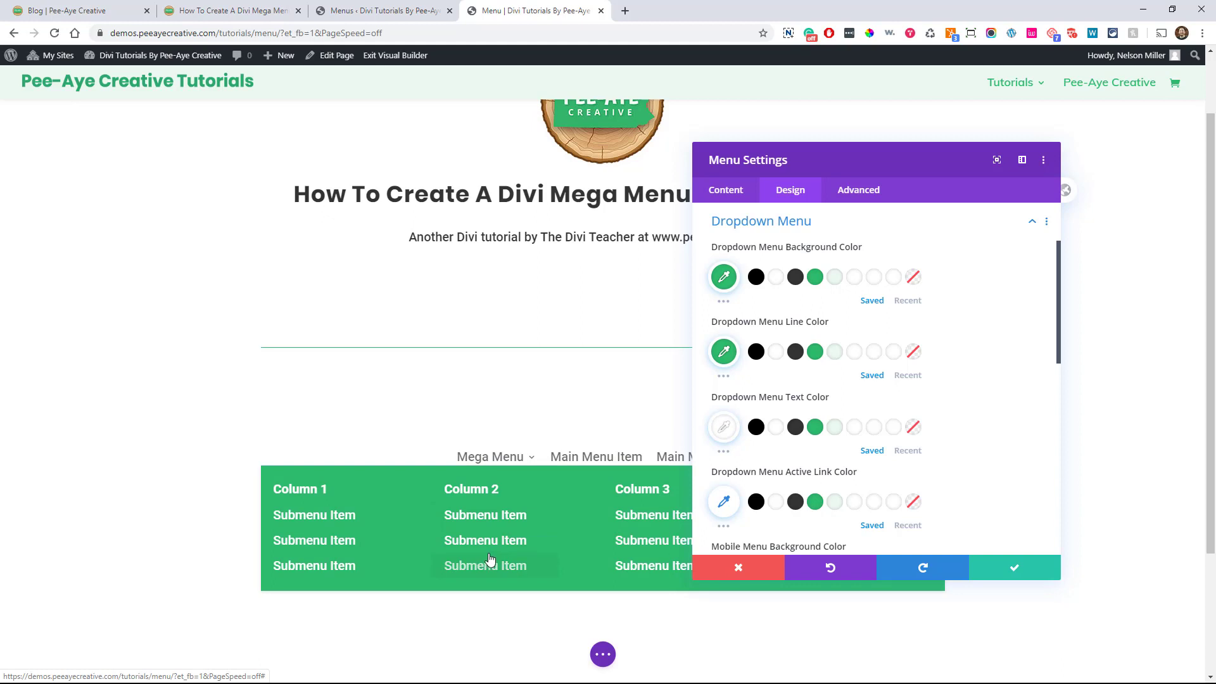
scroll(1058, 579, down, 3)
scroll(1059, 578, up, 4)
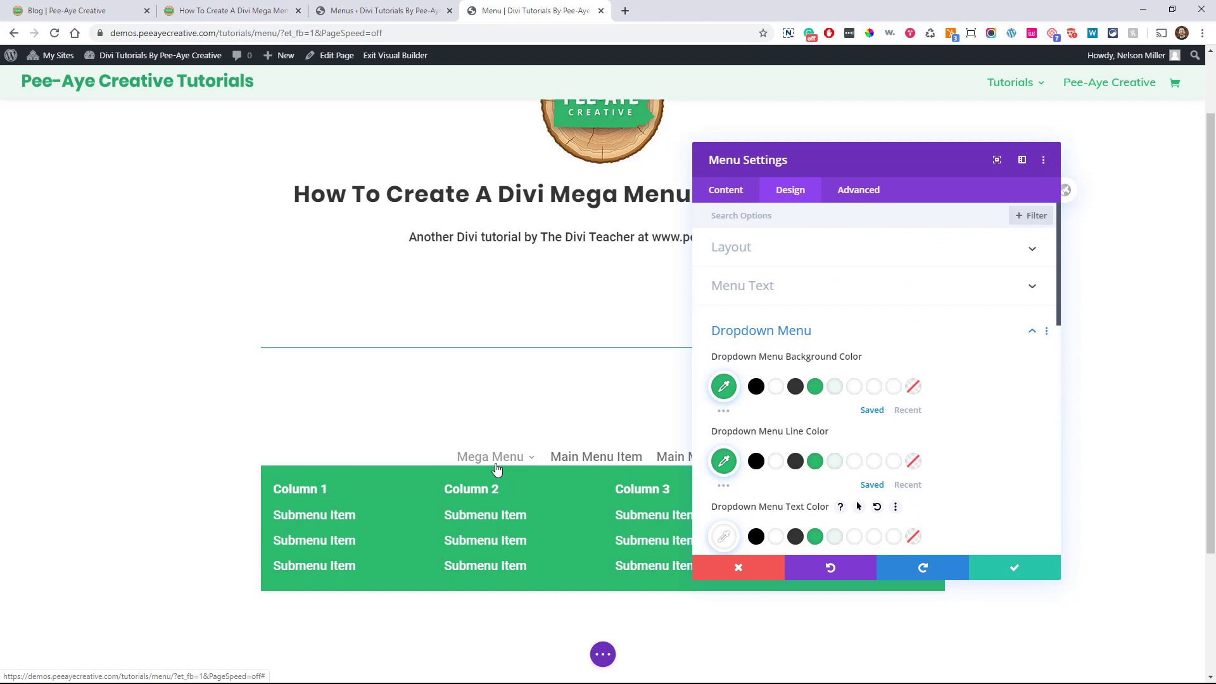
click(1014, 567)
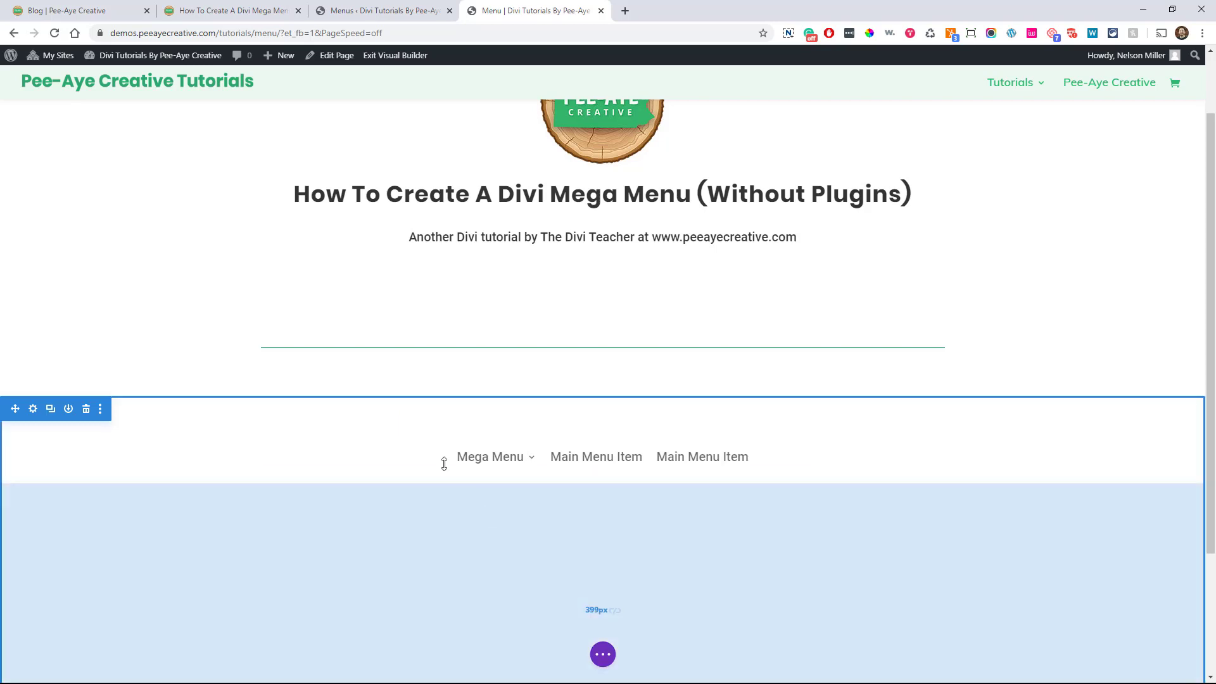
Step: Look at the mega menu styling section of the tutorial post and the dropdown submenu styling tutorial on the blog
click(213, 17)
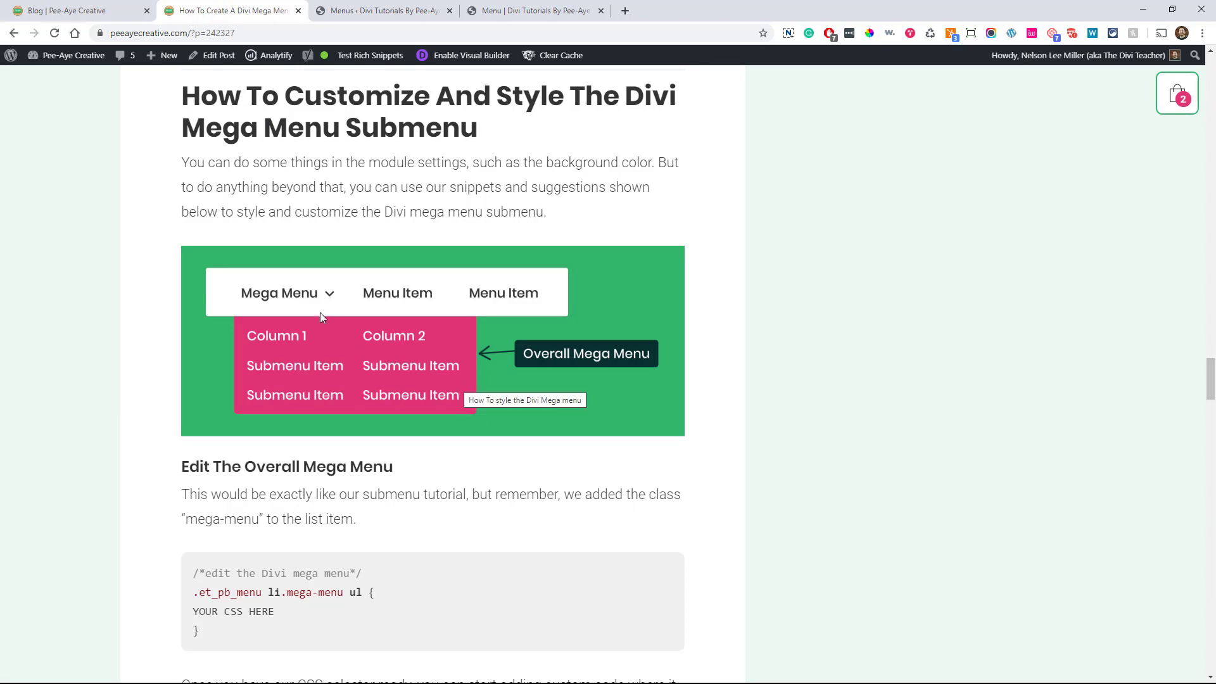
click(69, 17)
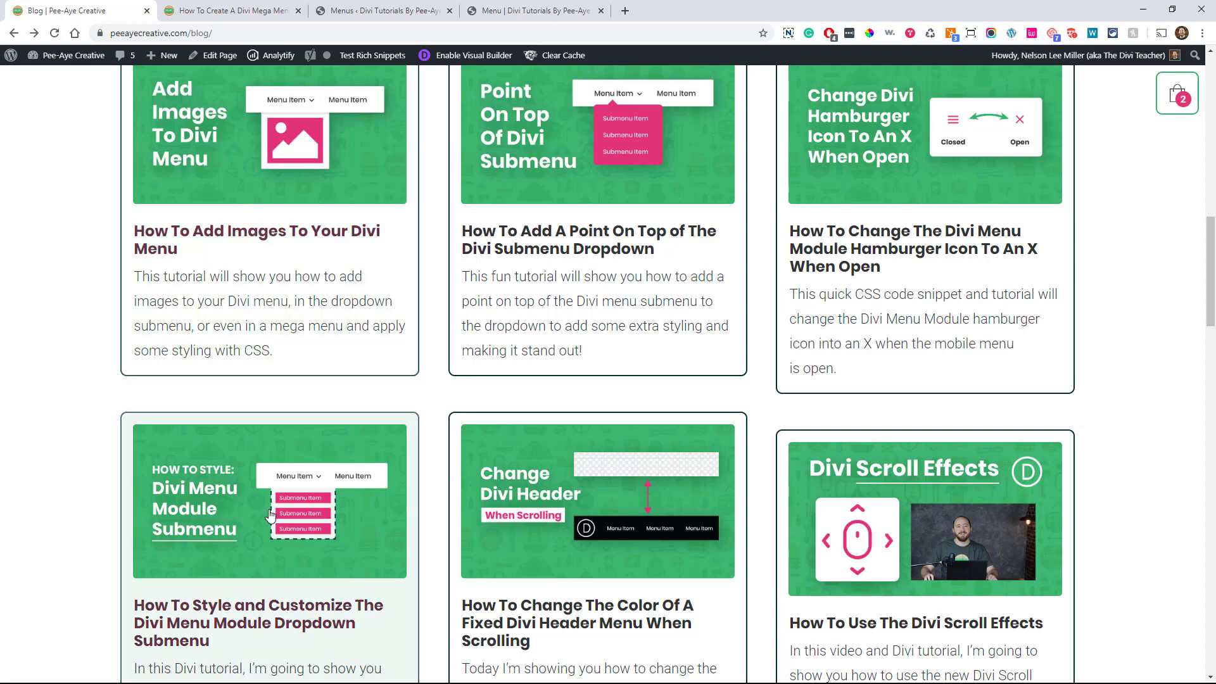
scroll(270, 515, down, 2)
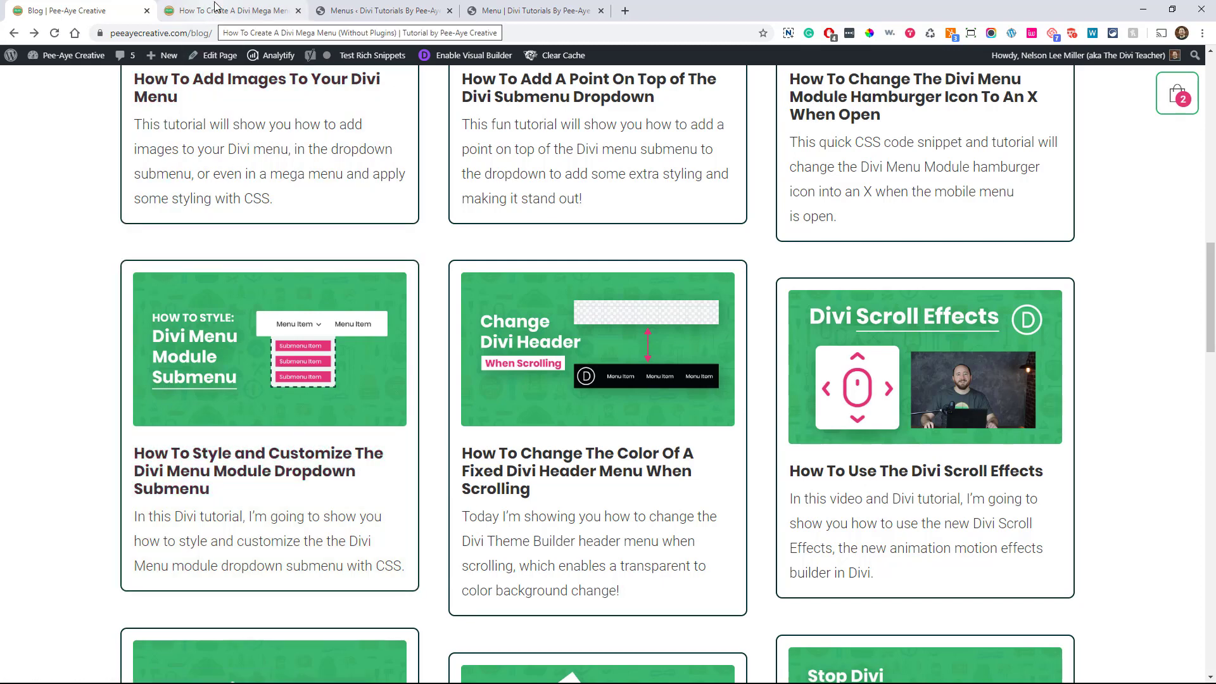
Step: Copy the whole "edit the Divi mega menu" CSS snippet from the Edit The Overall Mega Menu section of the tutorial post
click(215, 8)
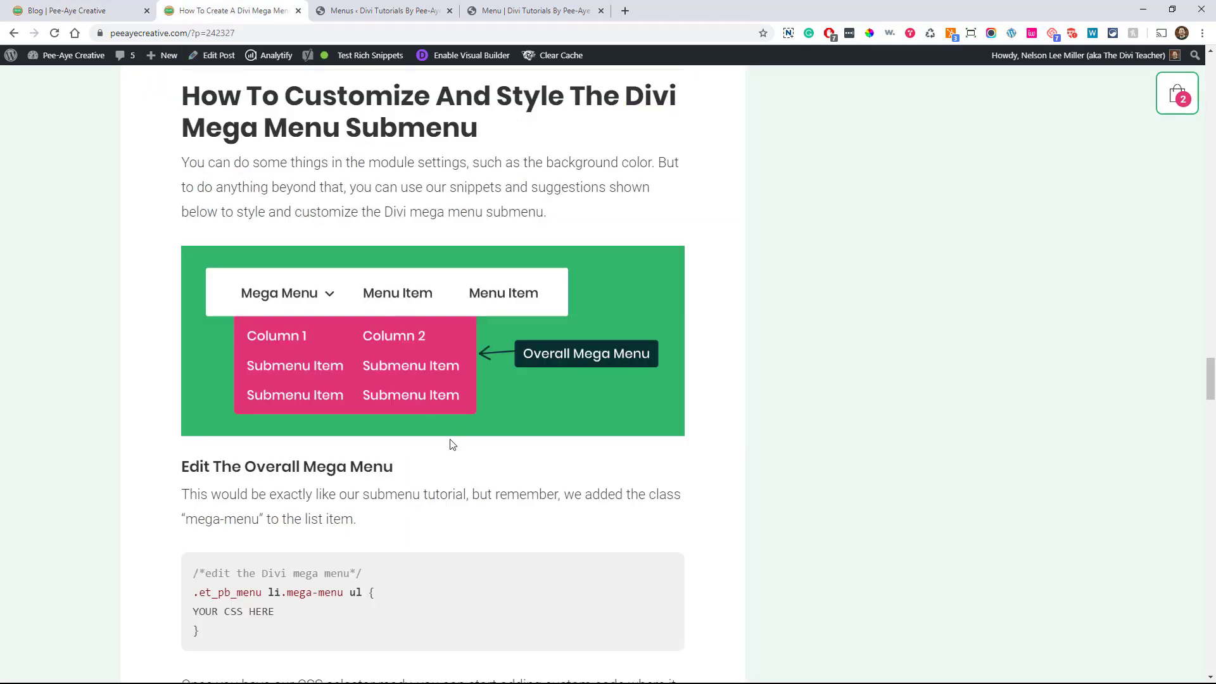
scroll(230, 428, down, 2)
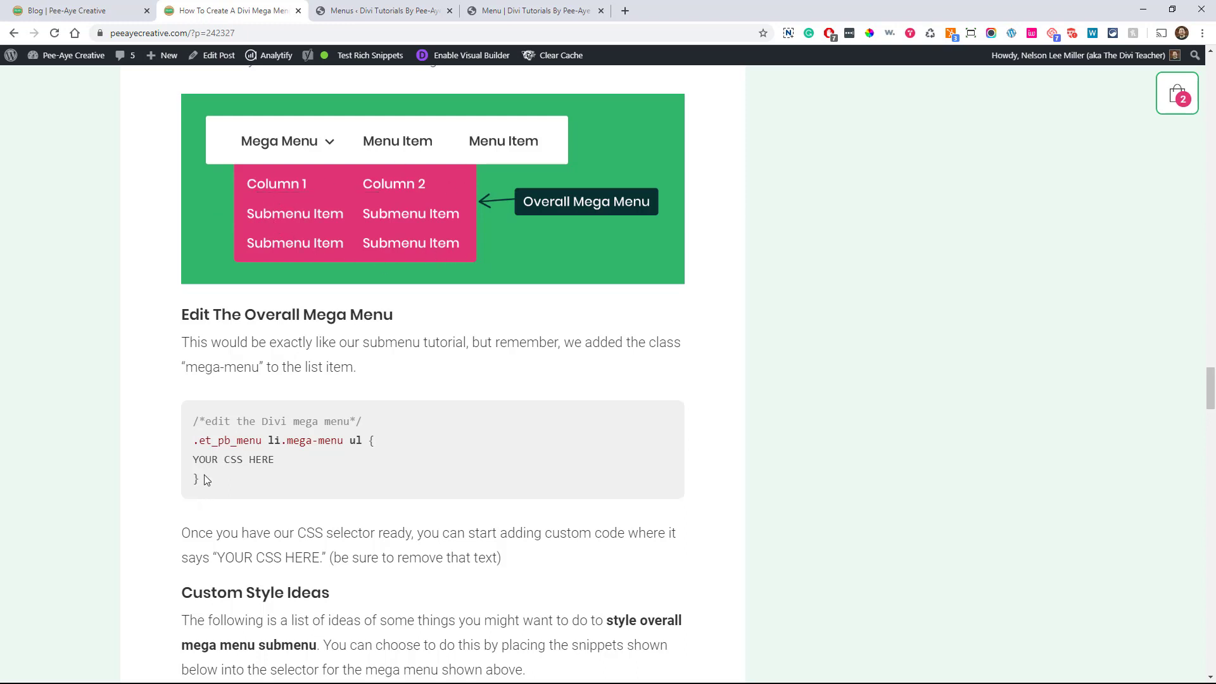
drag(204, 474, 189, 422)
key(ctrl+c)
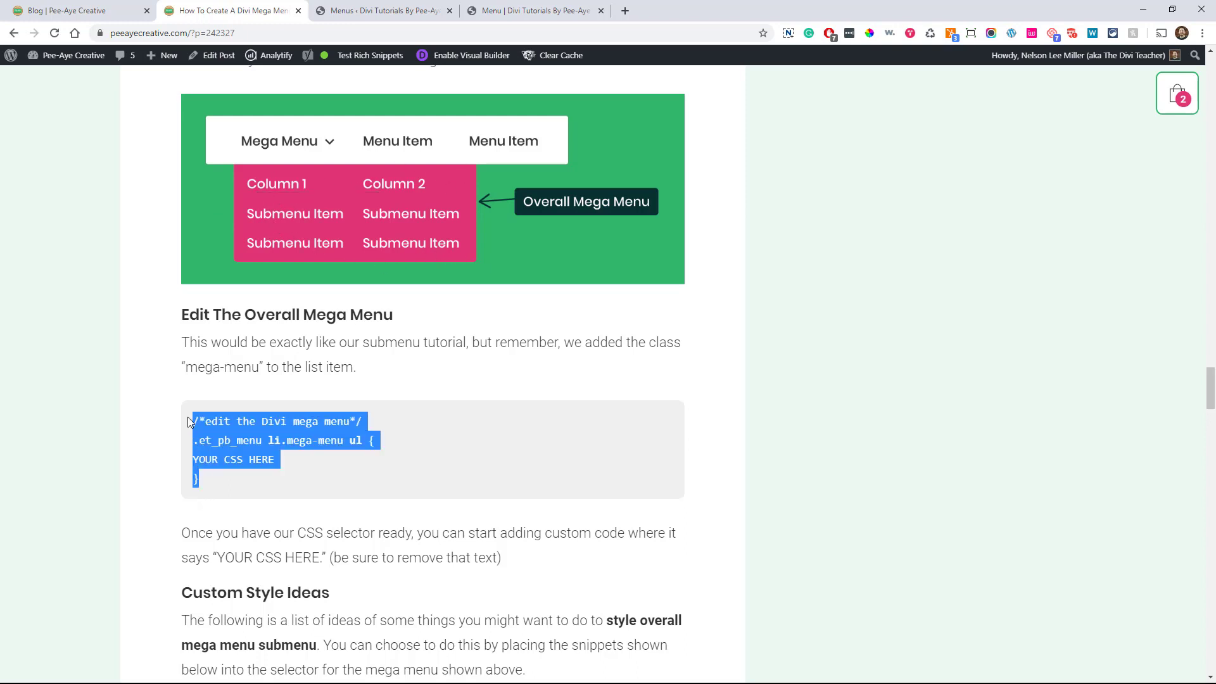
Step: Paste the copied mega menu CSS snippet into the Custom CSS of the Menu page's settings in the Visual Builder
click(374, 11)
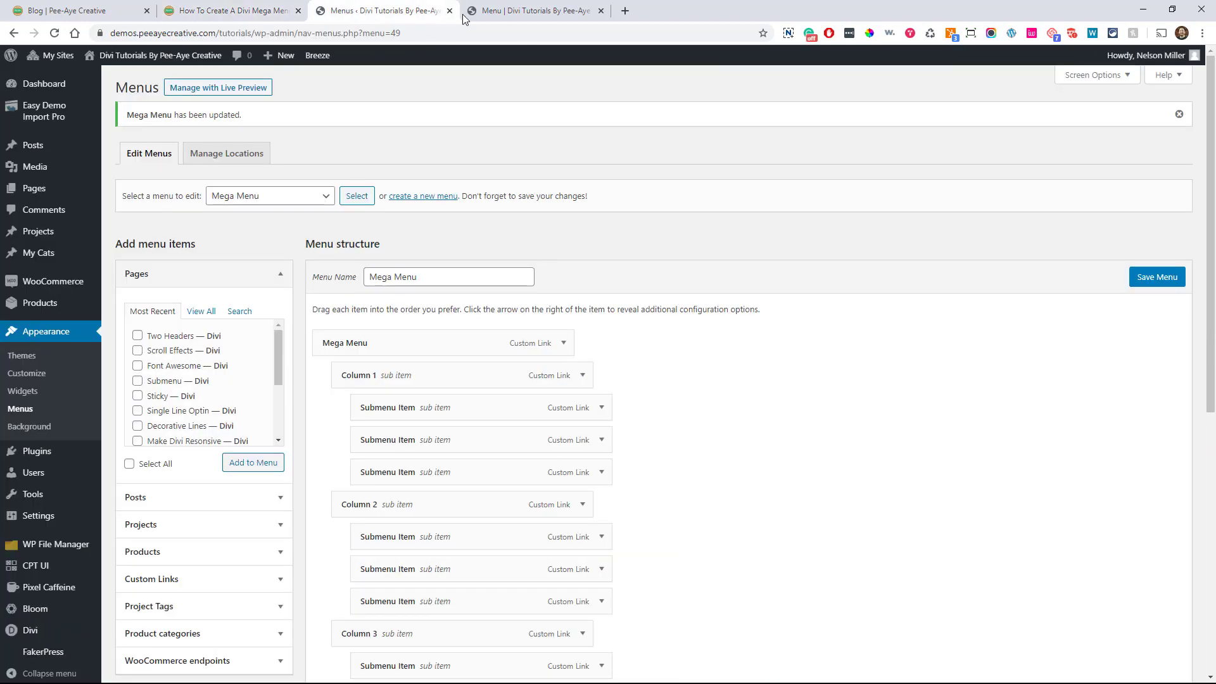
click(532, 11)
click(602, 655)
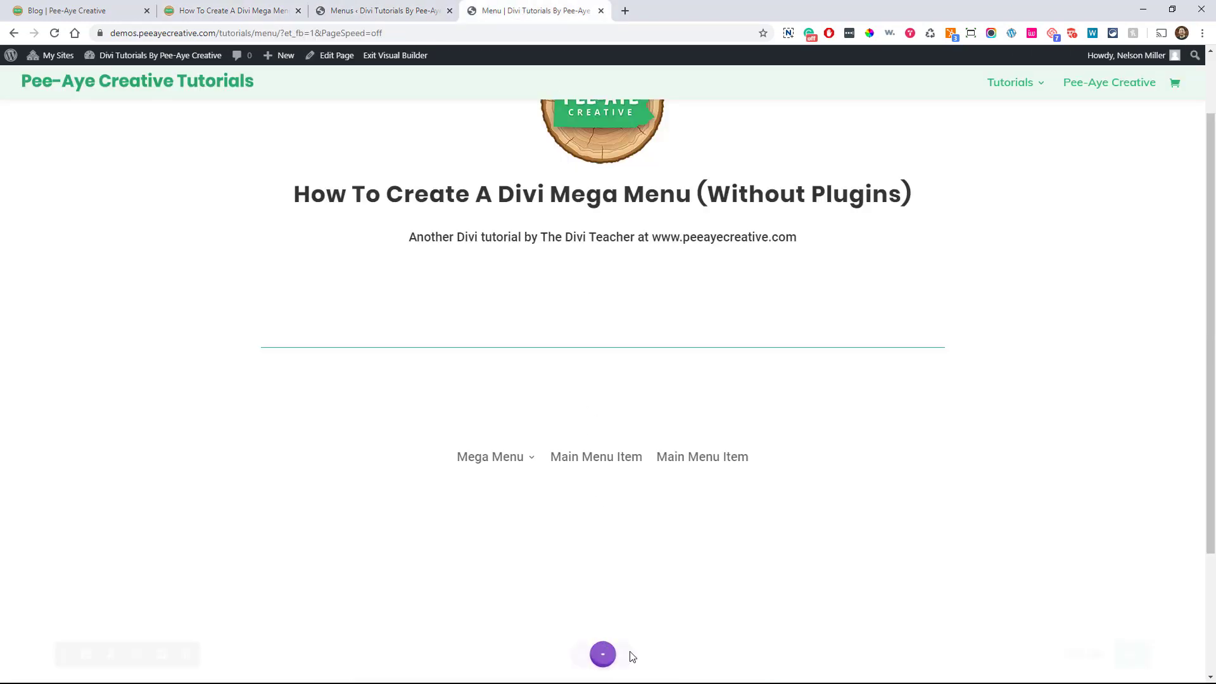
click(650, 654)
click(858, 190)
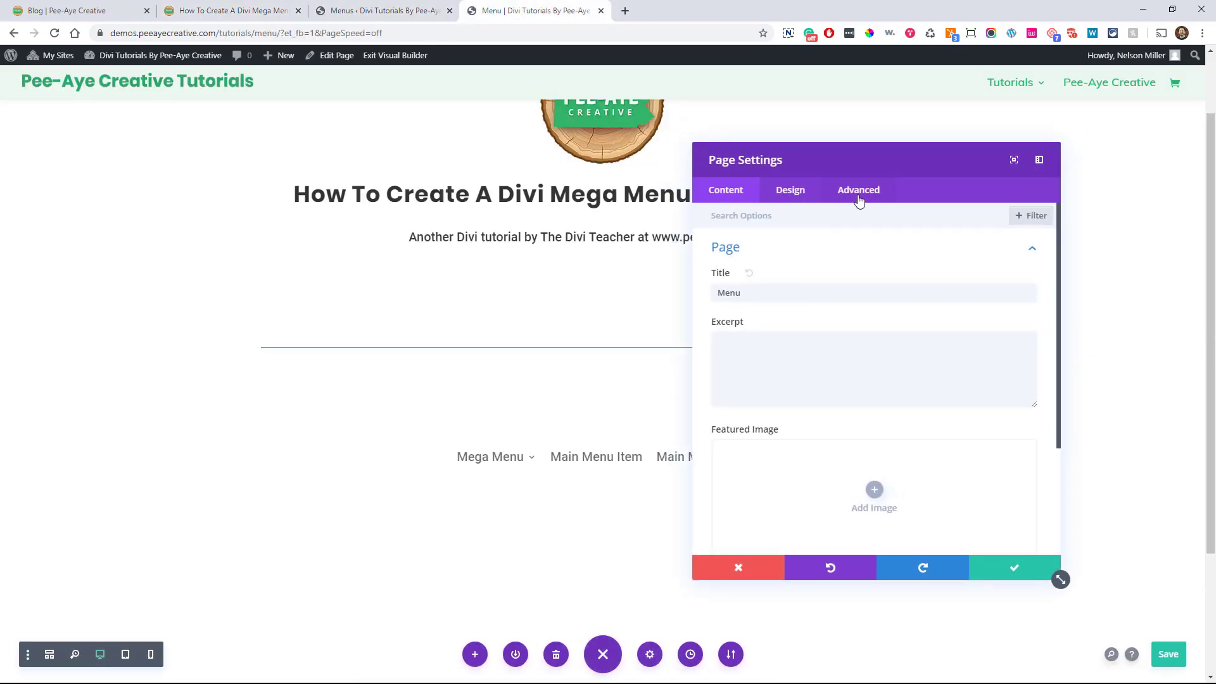
click(776, 262)
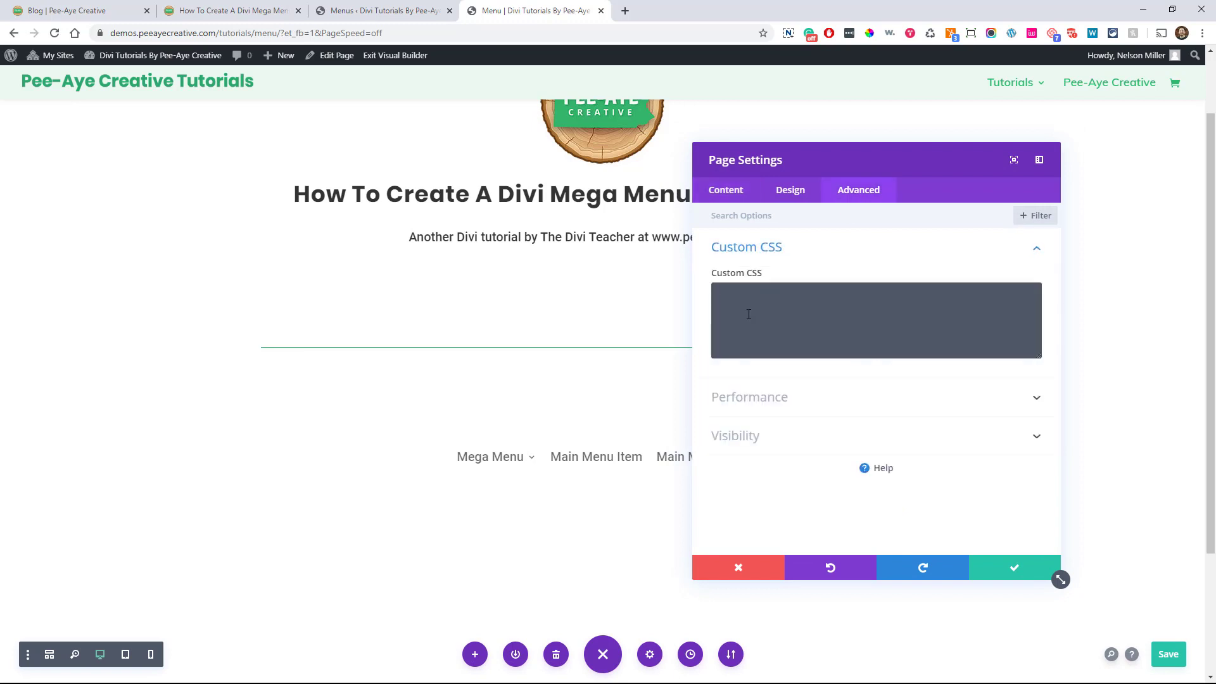
click(748, 314)
key(ctrl+v)
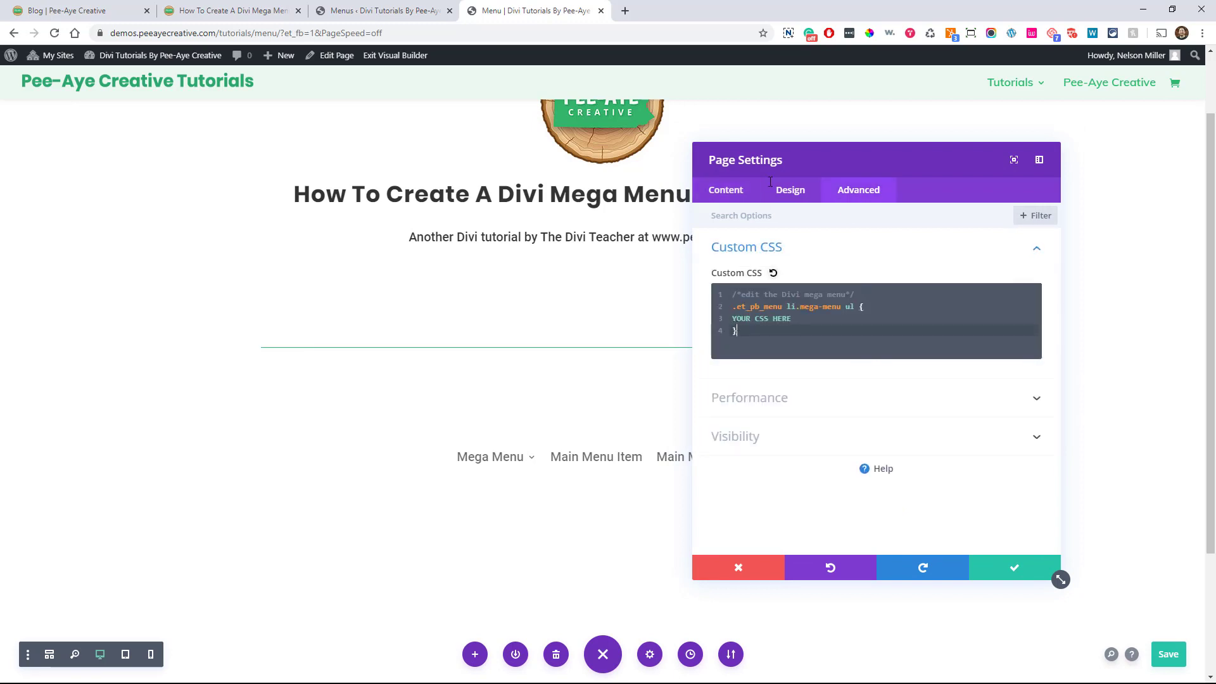
Step: Copy the snippet "border: 2px solid #2cba6c;" from the Custom Style Ideas section of the tutorial post
drag(797, 152, 885, 162)
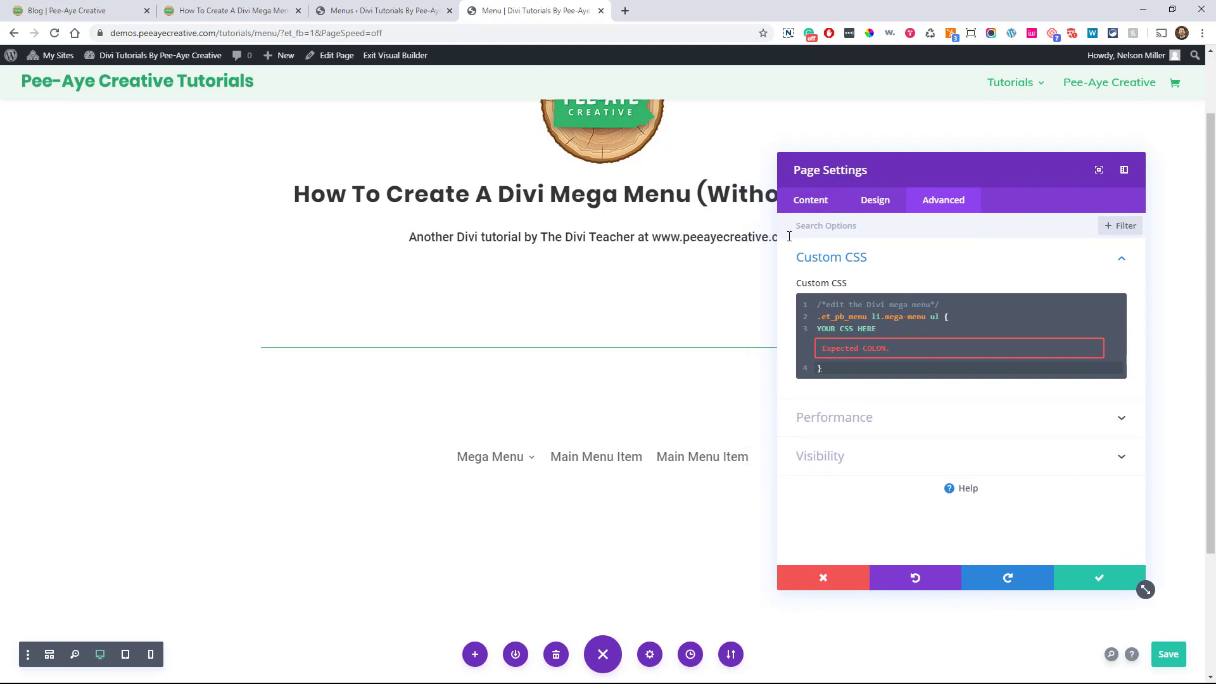
click(201, 11)
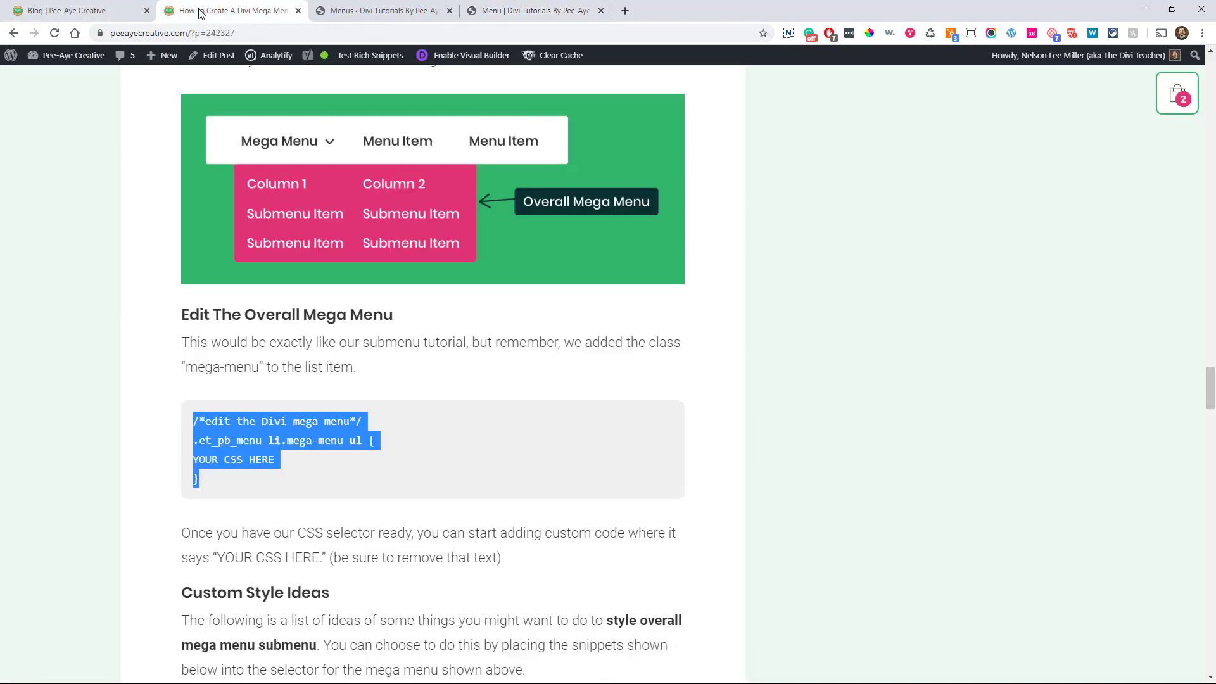
click(312, 507)
scroll(340, 516, down, 4)
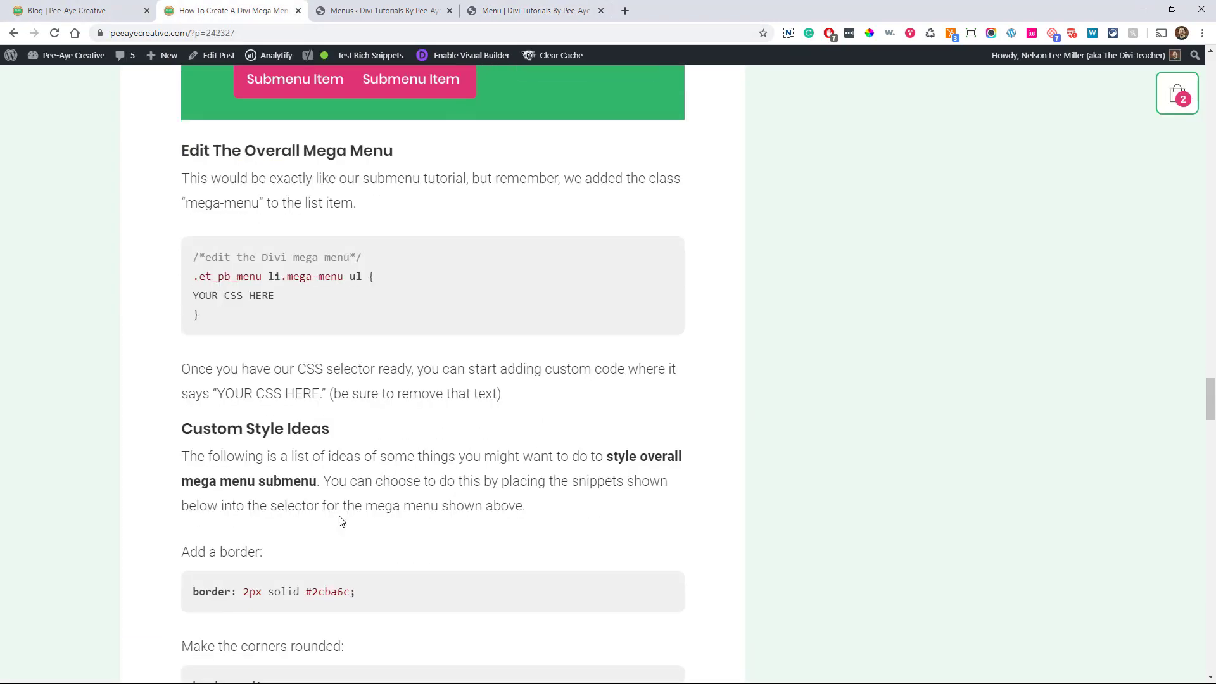
scroll(314, 279, up, 5)
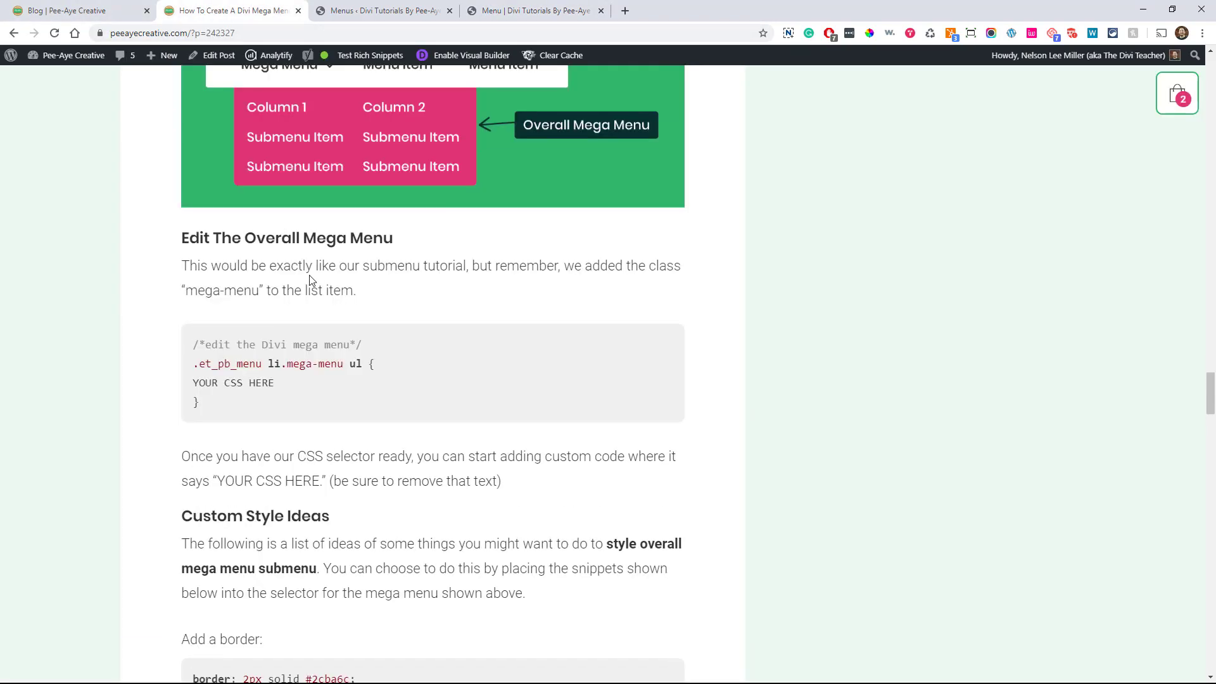
scroll(416, 340, down, 5)
scroll(388, 372, down, 3)
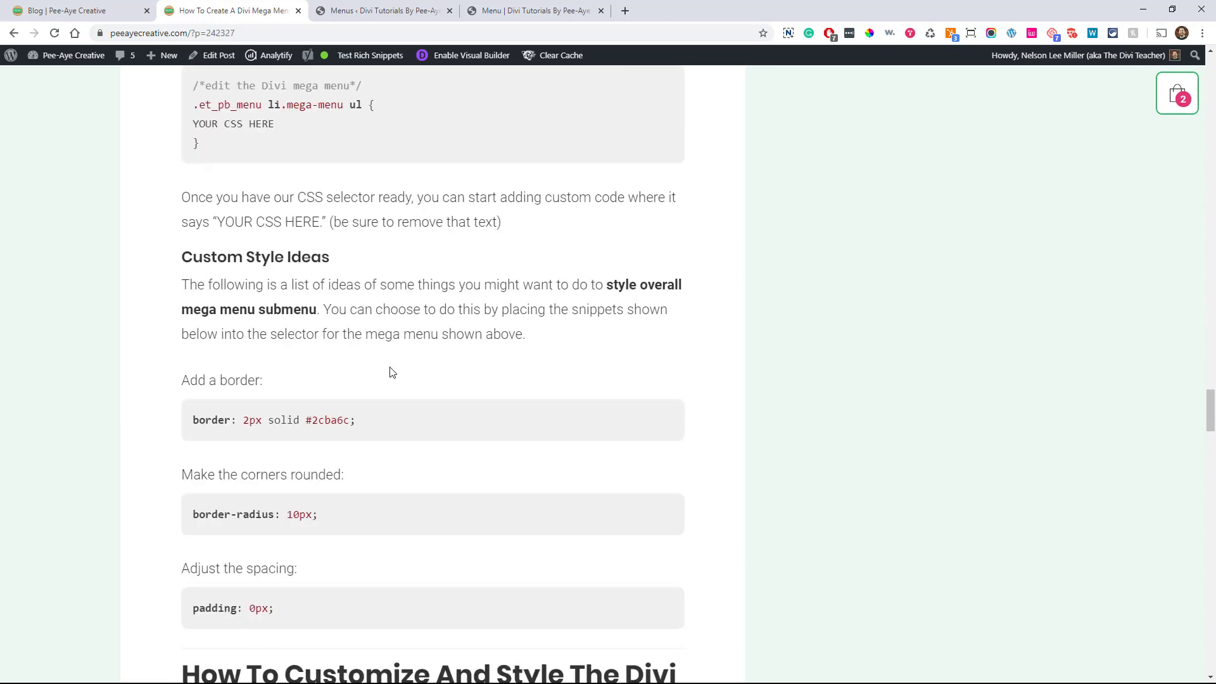
triple_click(253, 299)
key(ctrl+c)
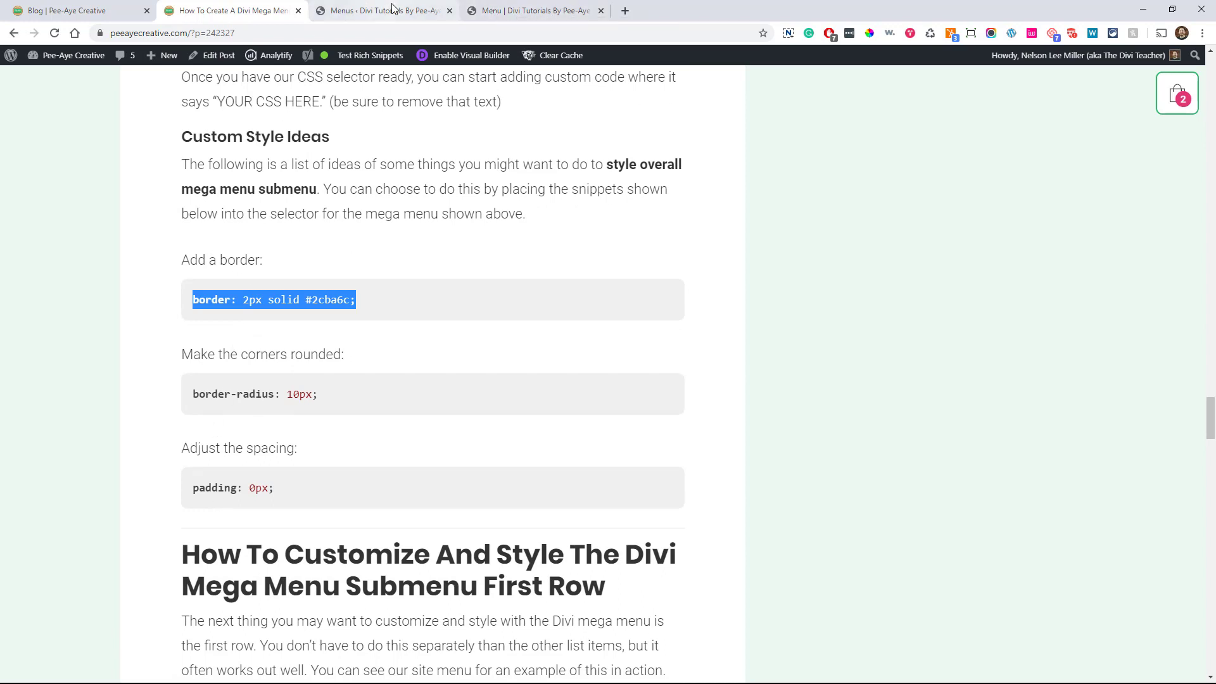
Step: Replace YOUR CSS HERE in the Menu page's Custom CSS with the copied border rule and save the page settings
click(503, 10)
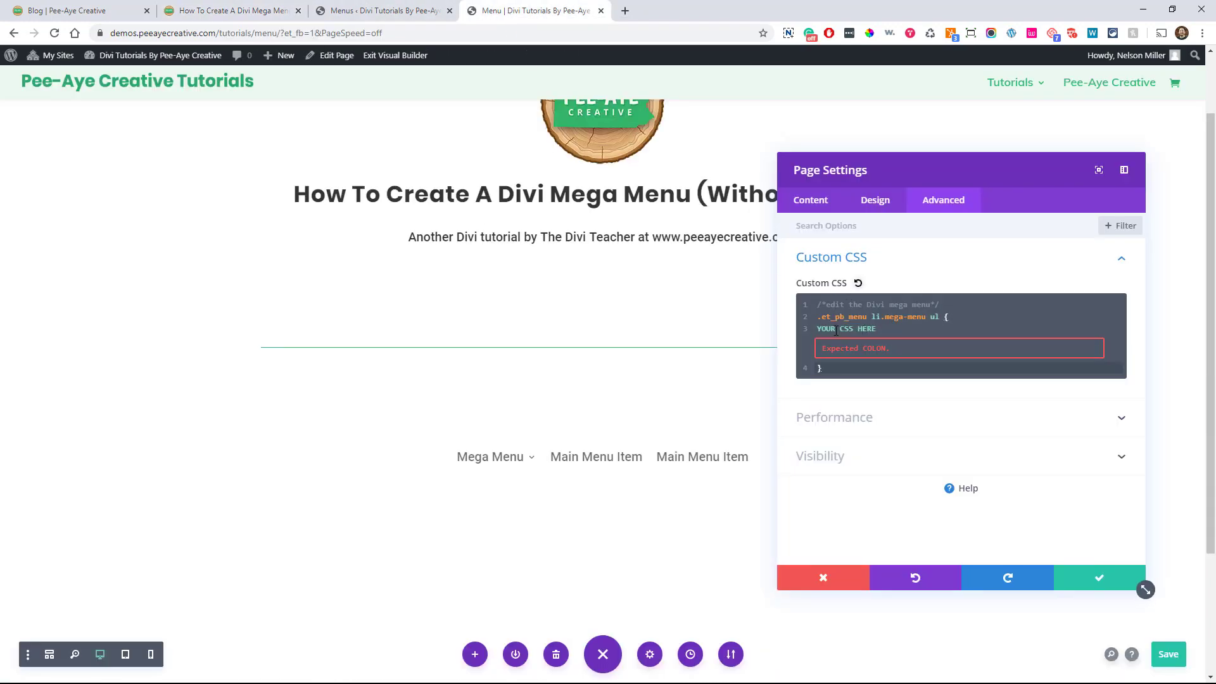
drag(874, 330, 818, 328)
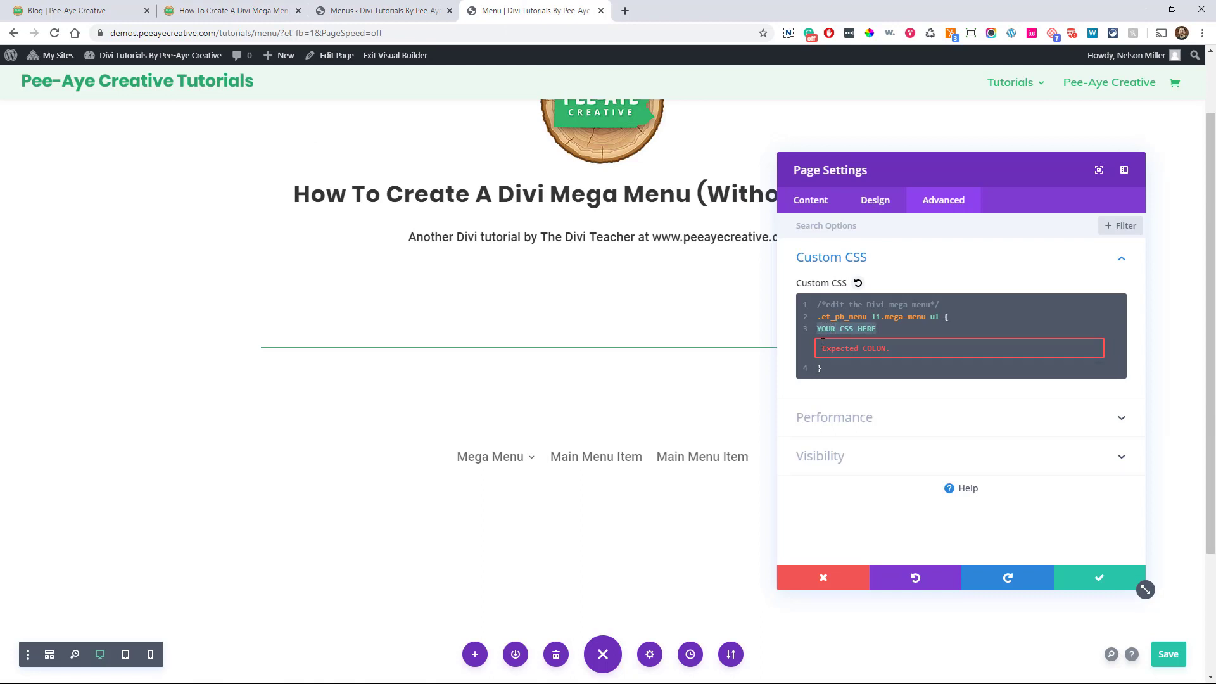
key(ctrl+v)
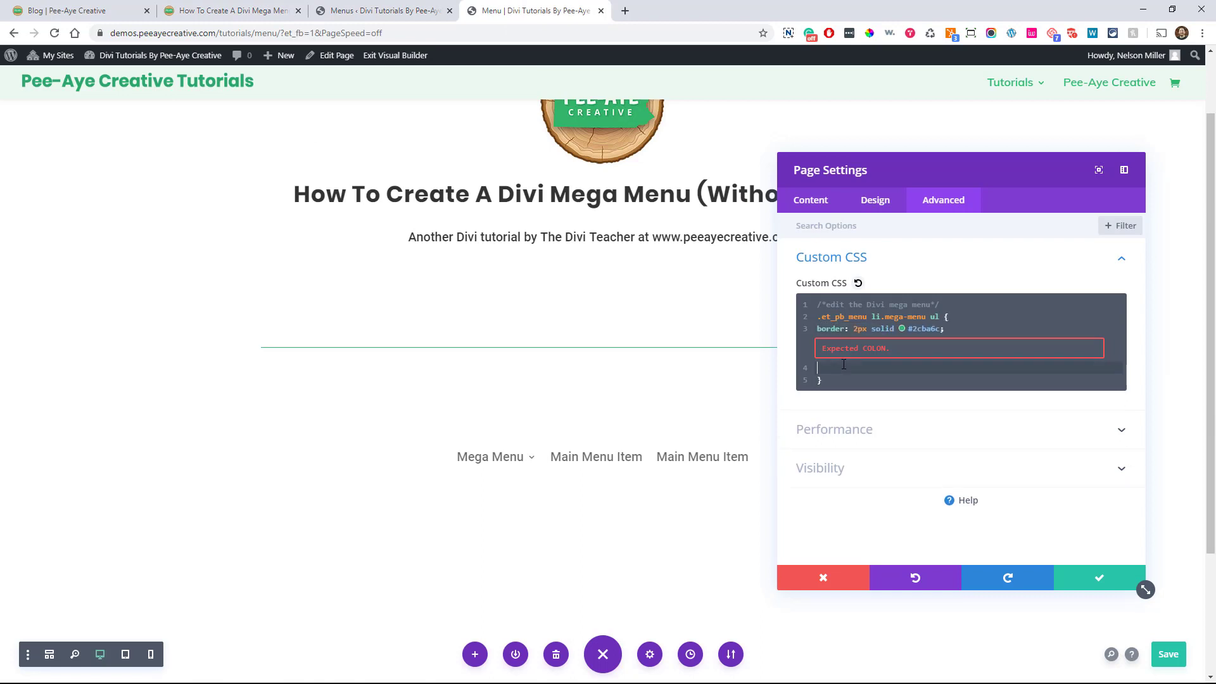
click(1092, 574)
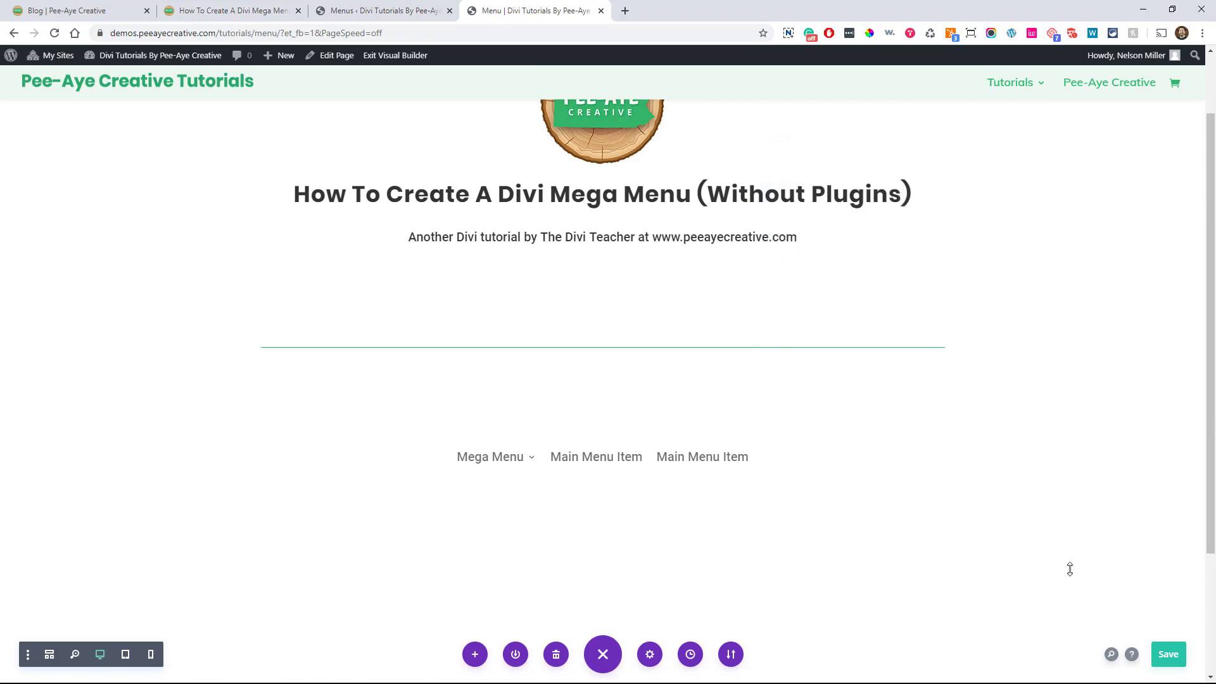
Step: Reset the menu module's dropdown background, line and text colors to their defaults and save the module settings
click(581, 453)
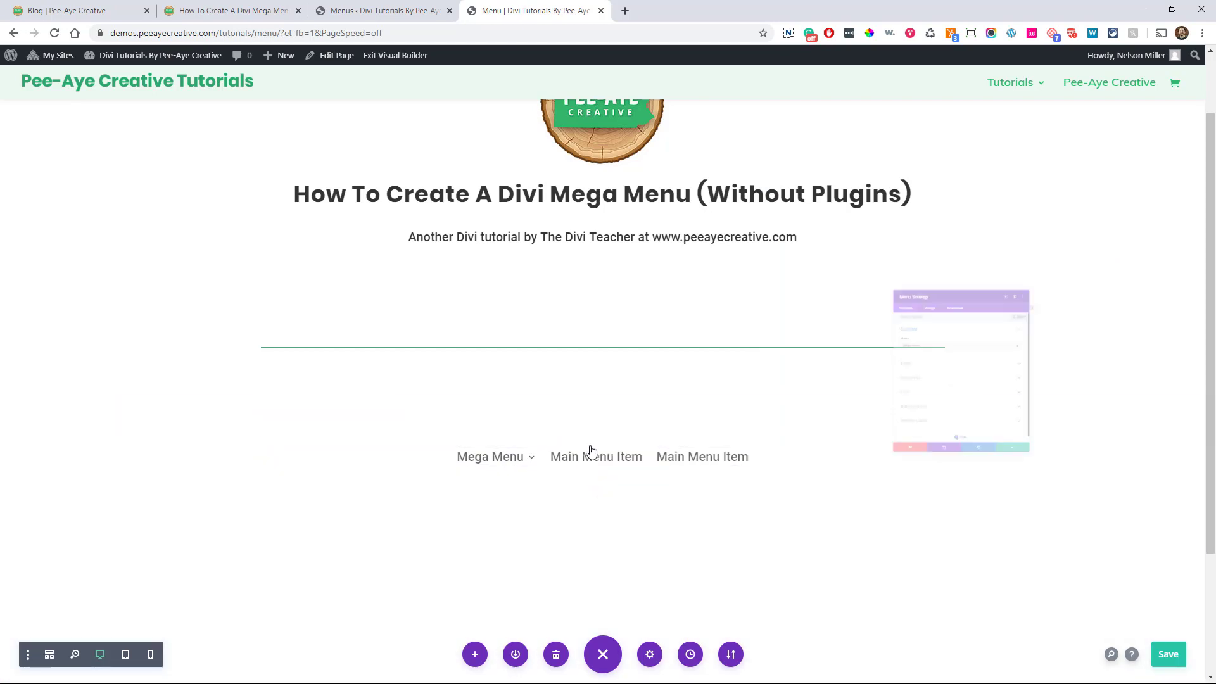
click(873, 201)
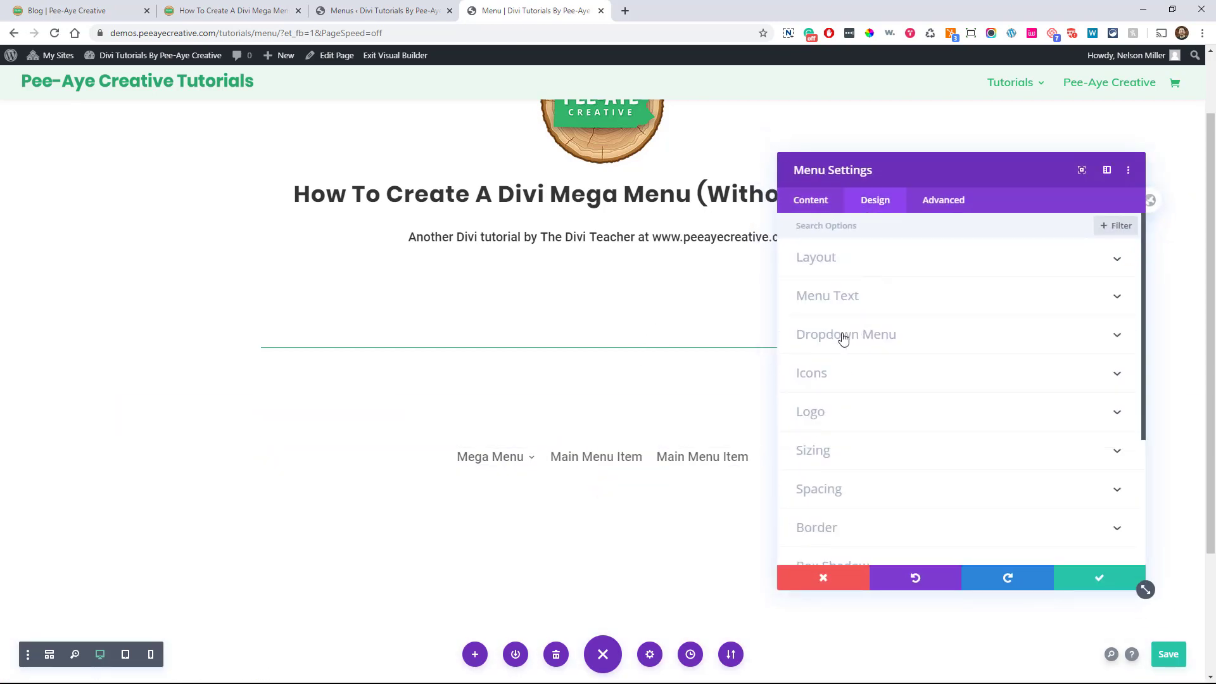
click(844, 337)
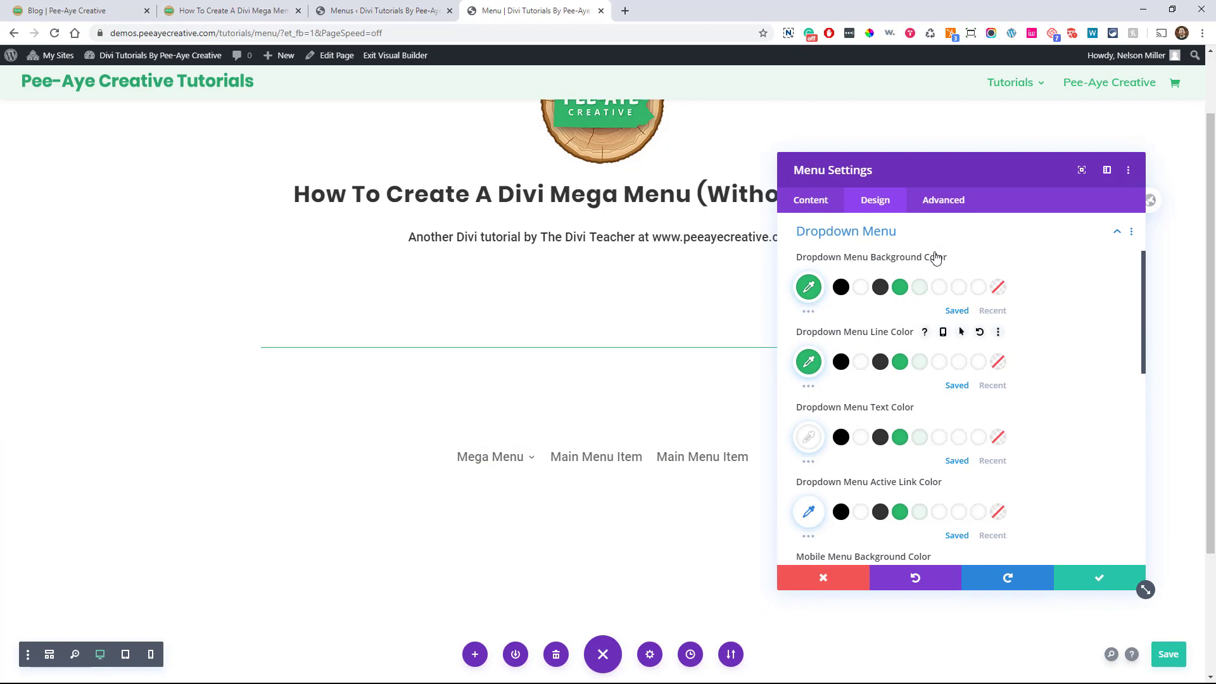
click(996, 259)
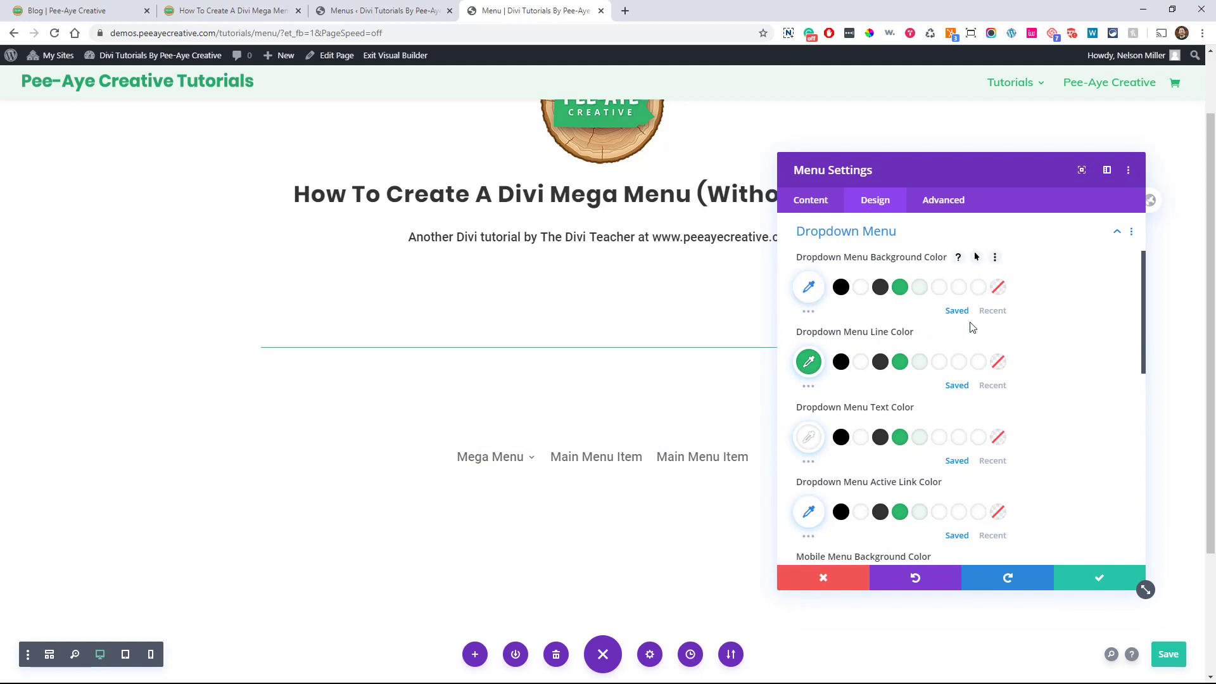
click(979, 334)
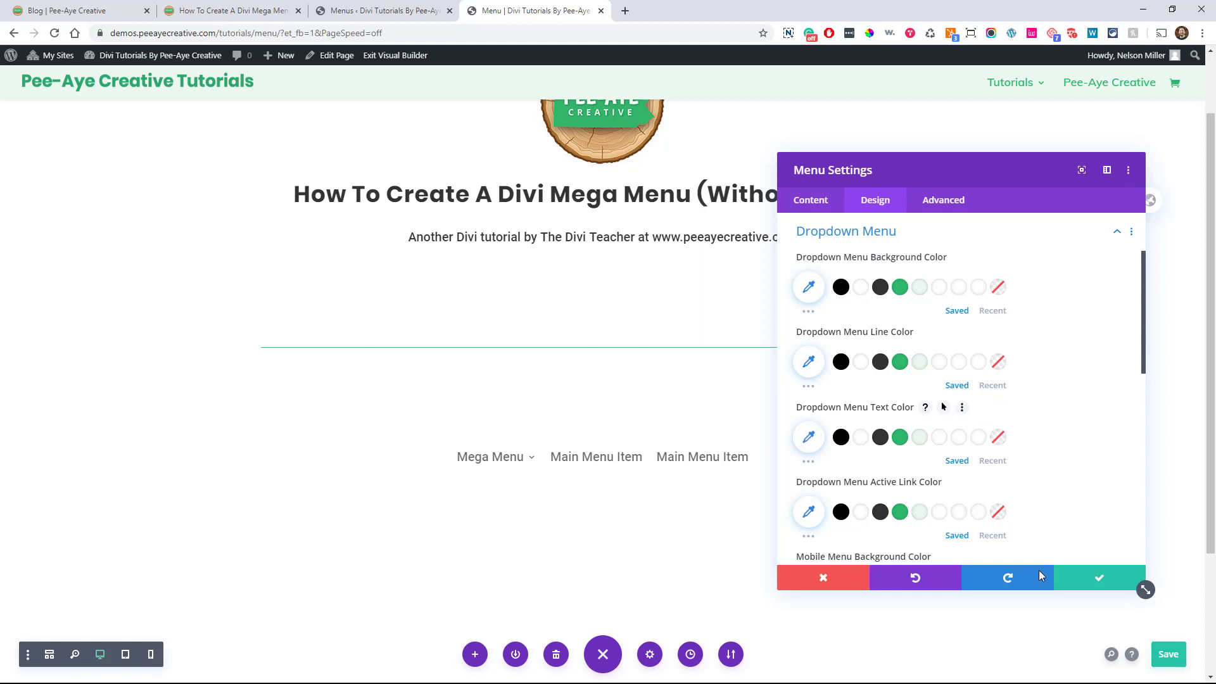
click(1090, 579)
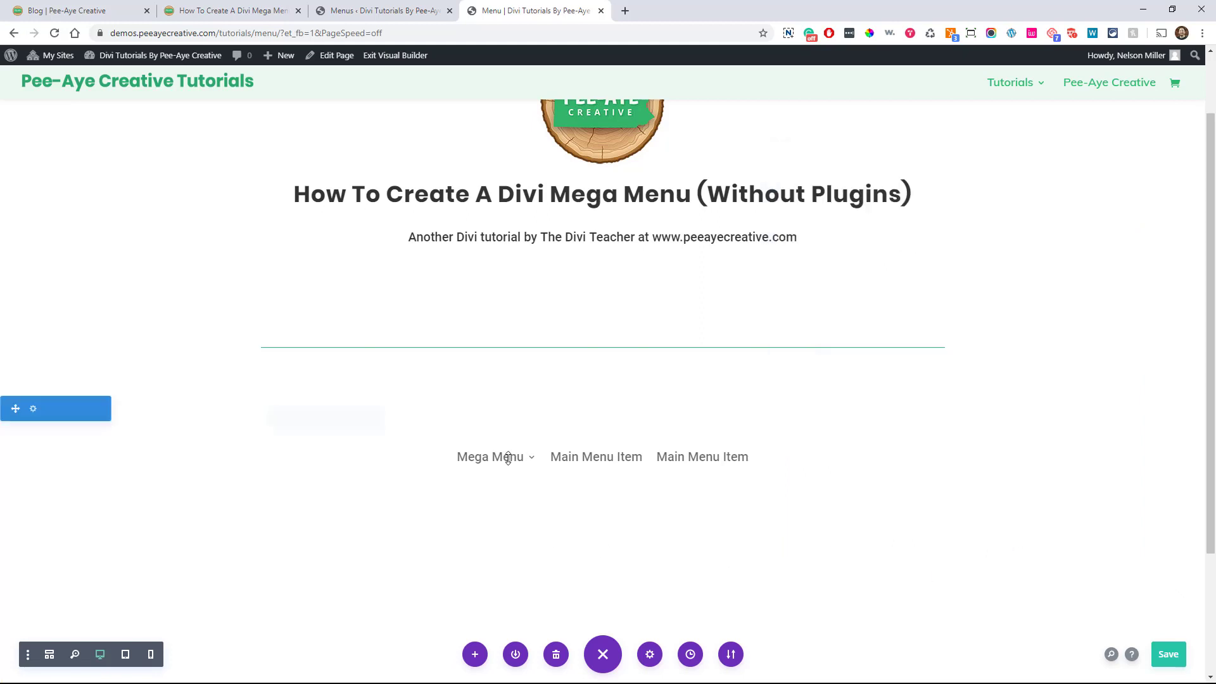
click(581, 455)
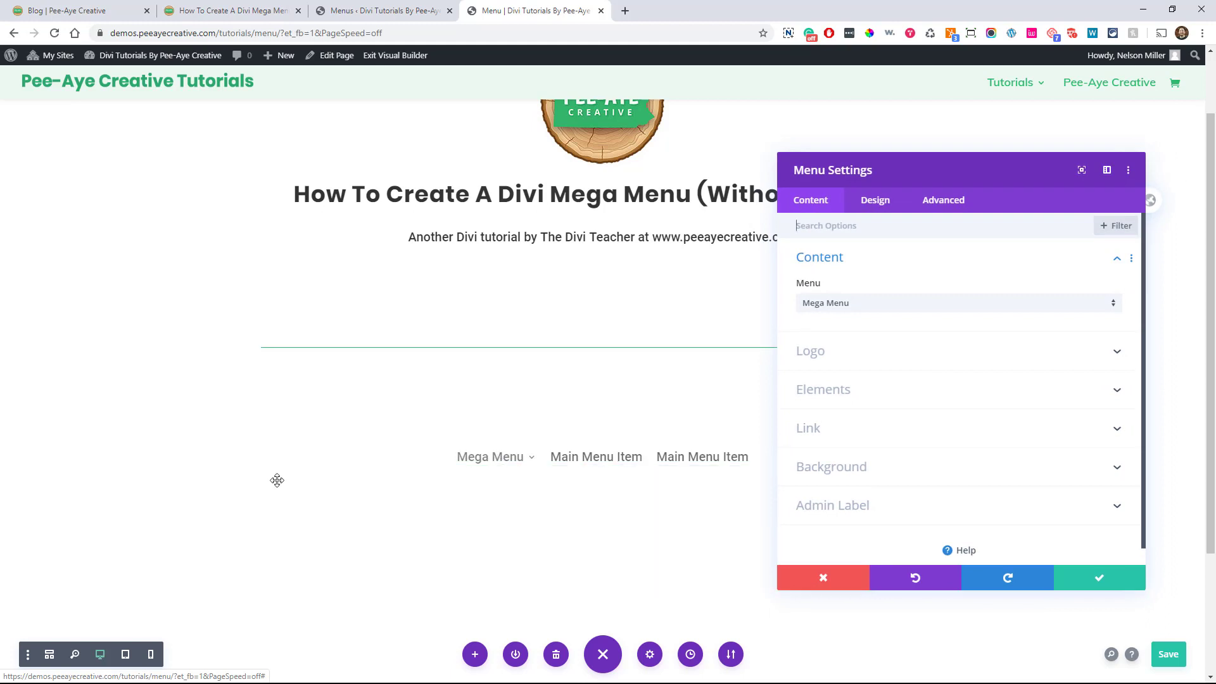
click(1090, 588)
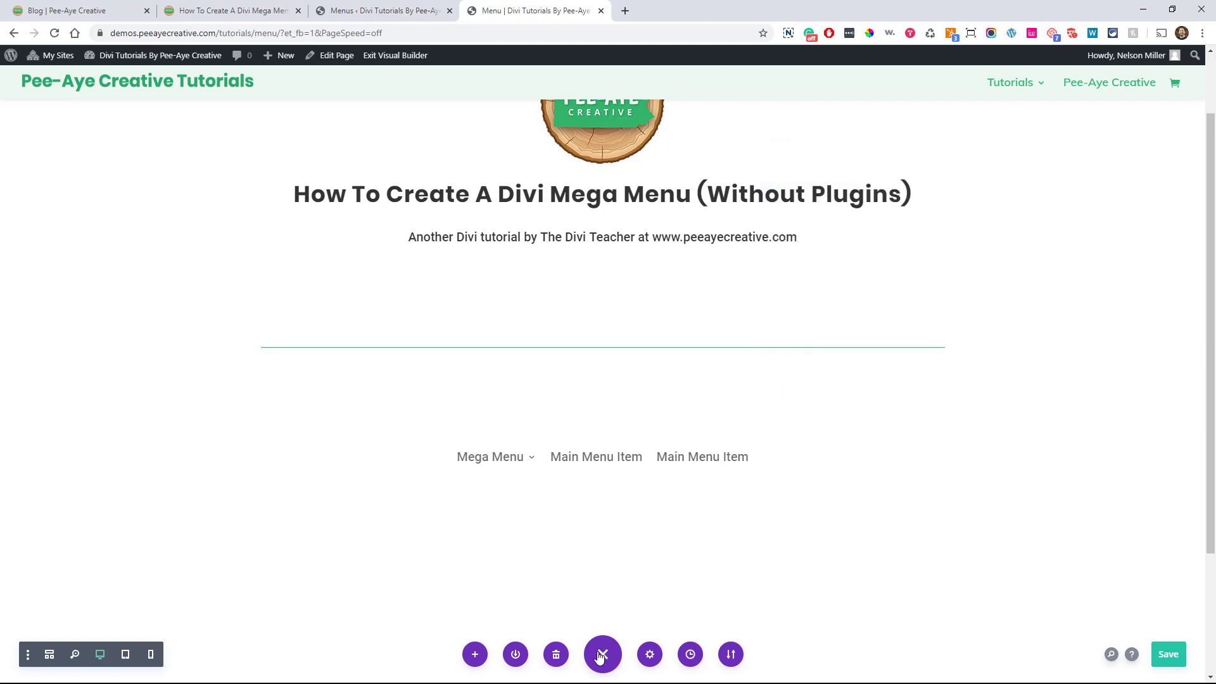
Step: Reopen the Custom CSS in the Menu page's settings and highlight the border rule
click(650, 657)
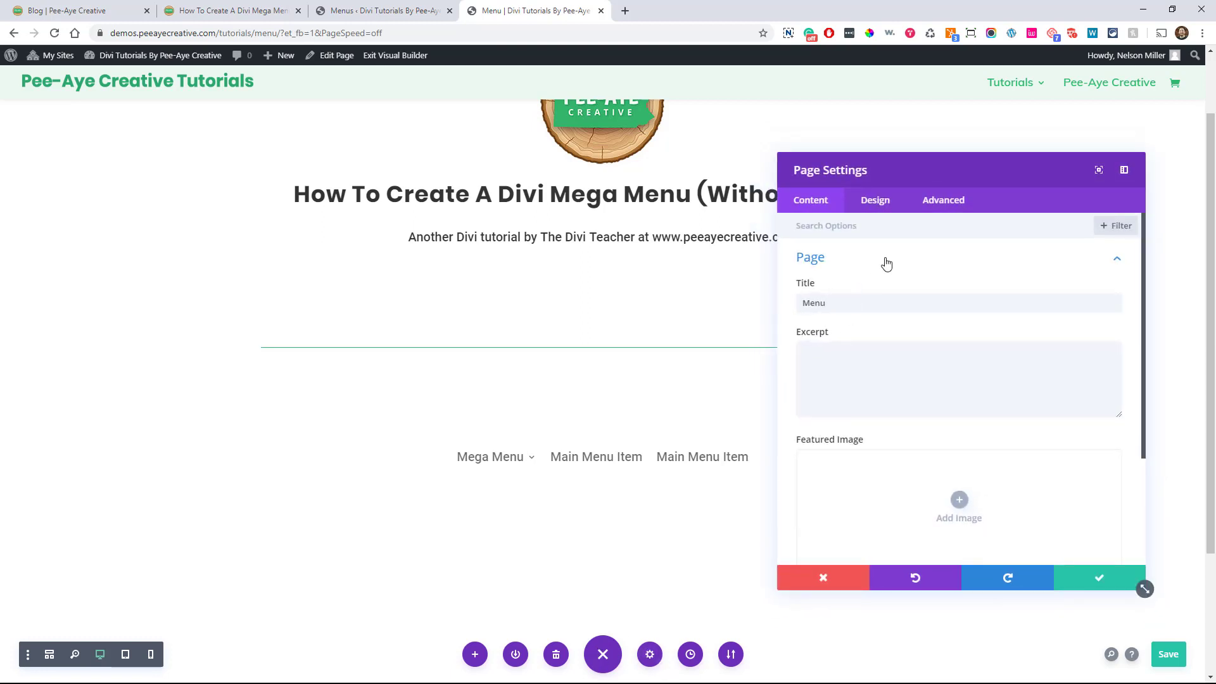
click(927, 217)
click(927, 217)
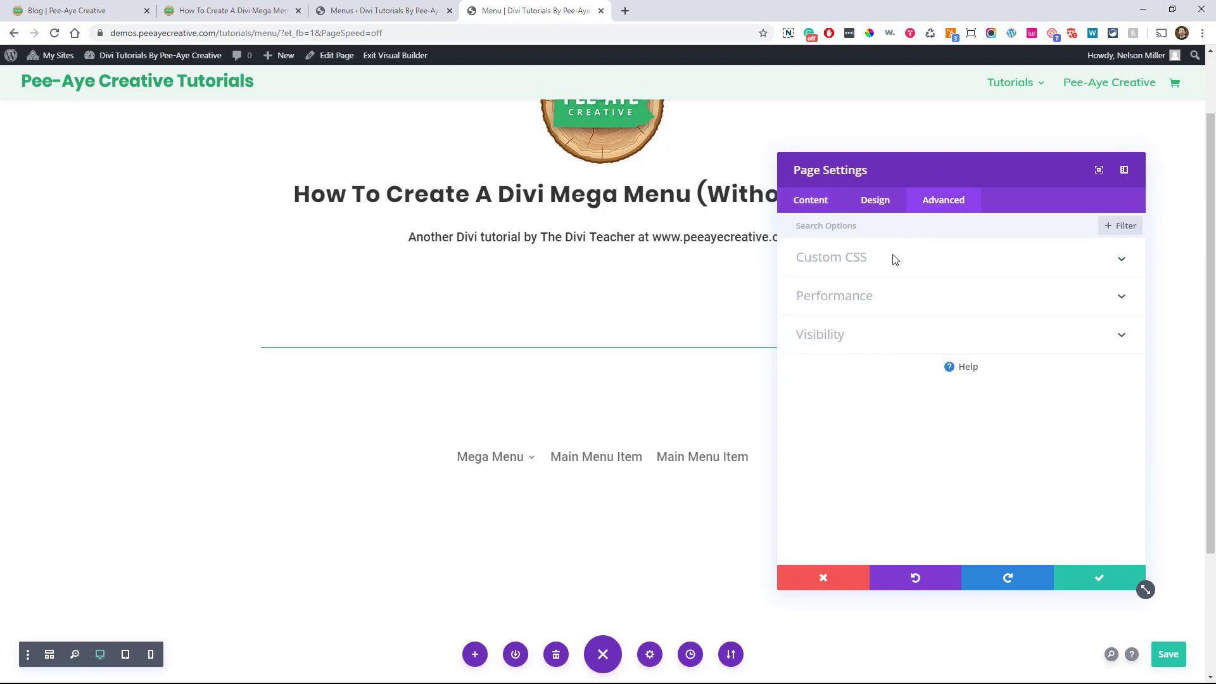
click(836, 276)
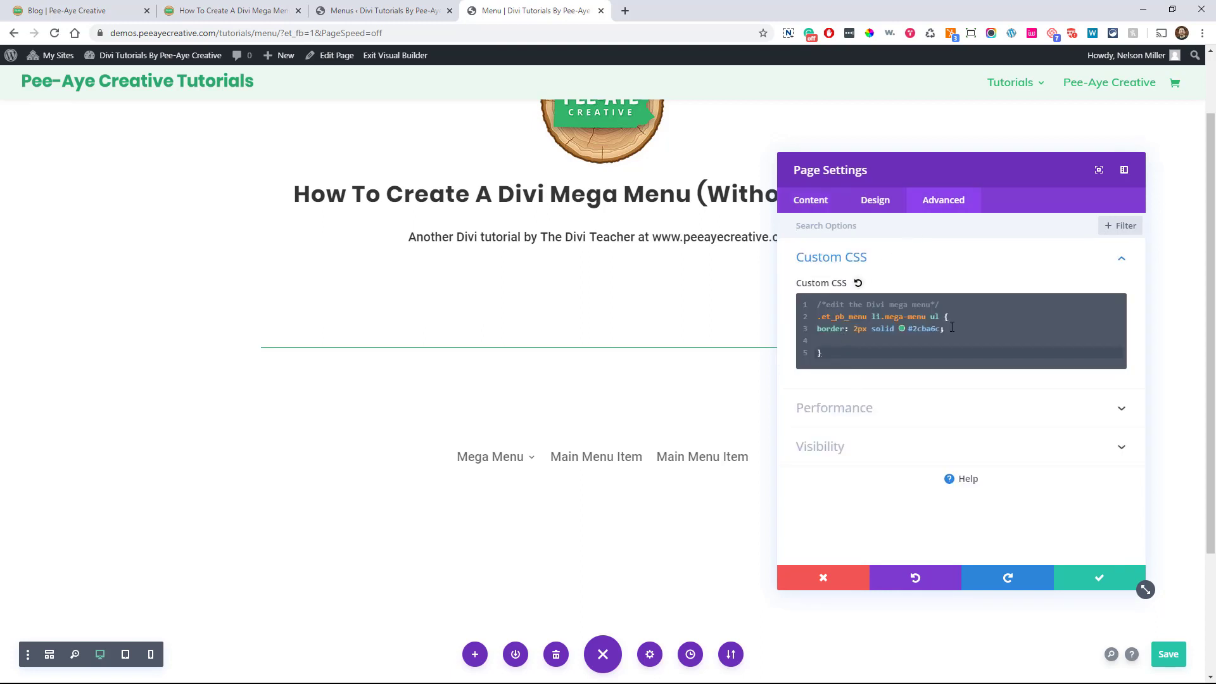
drag(951, 327, 818, 329)
Step: Copy the rounded corners snippet "border-radius: 10px;" from the Custom Style Ideas in the tutorial post
click(206, 6)
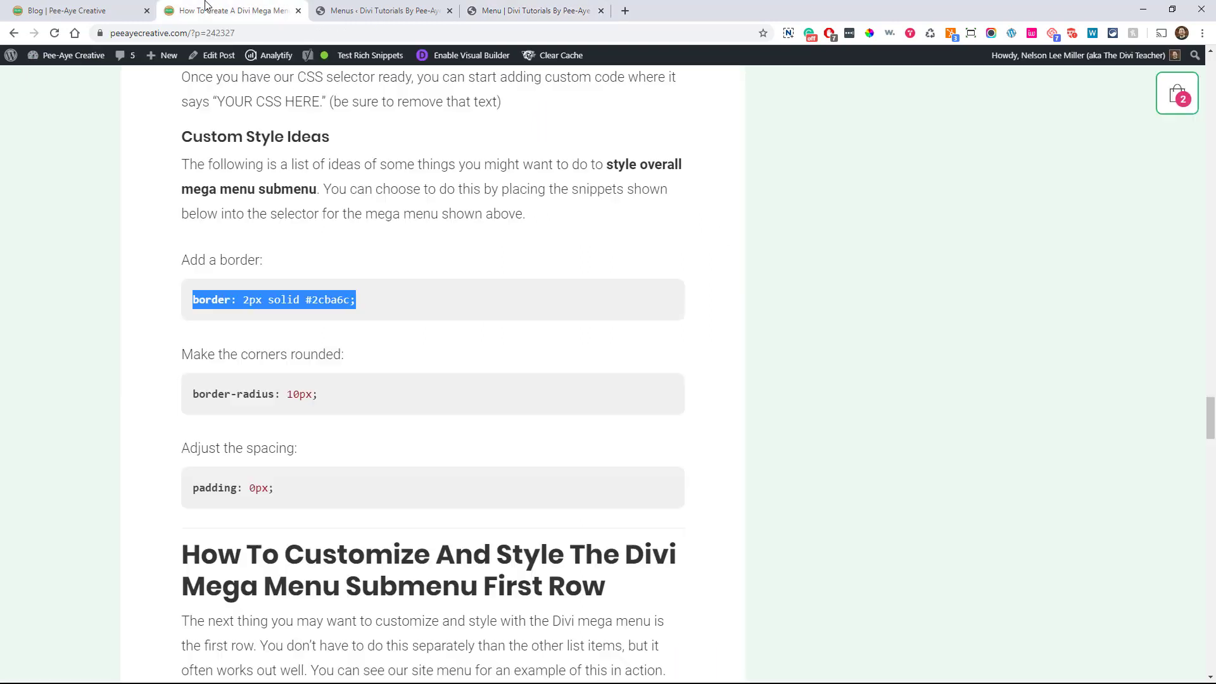
scroll(258, 266, up, 5)
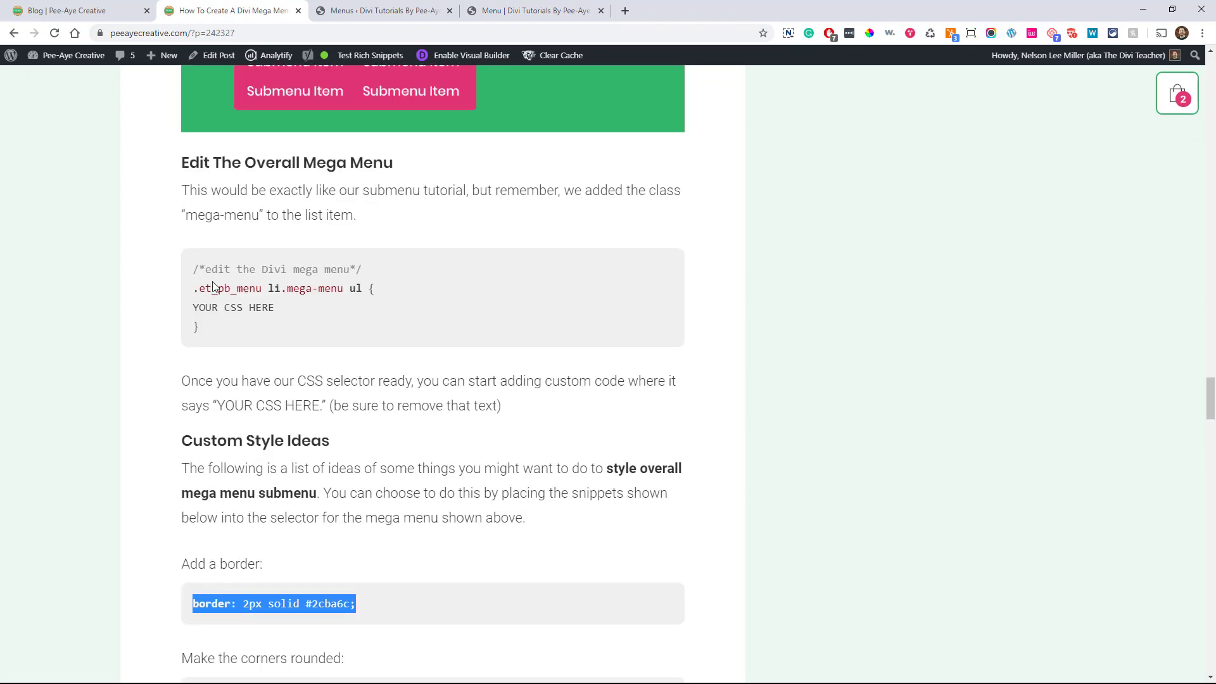
scroll(247, 303, down, 4)
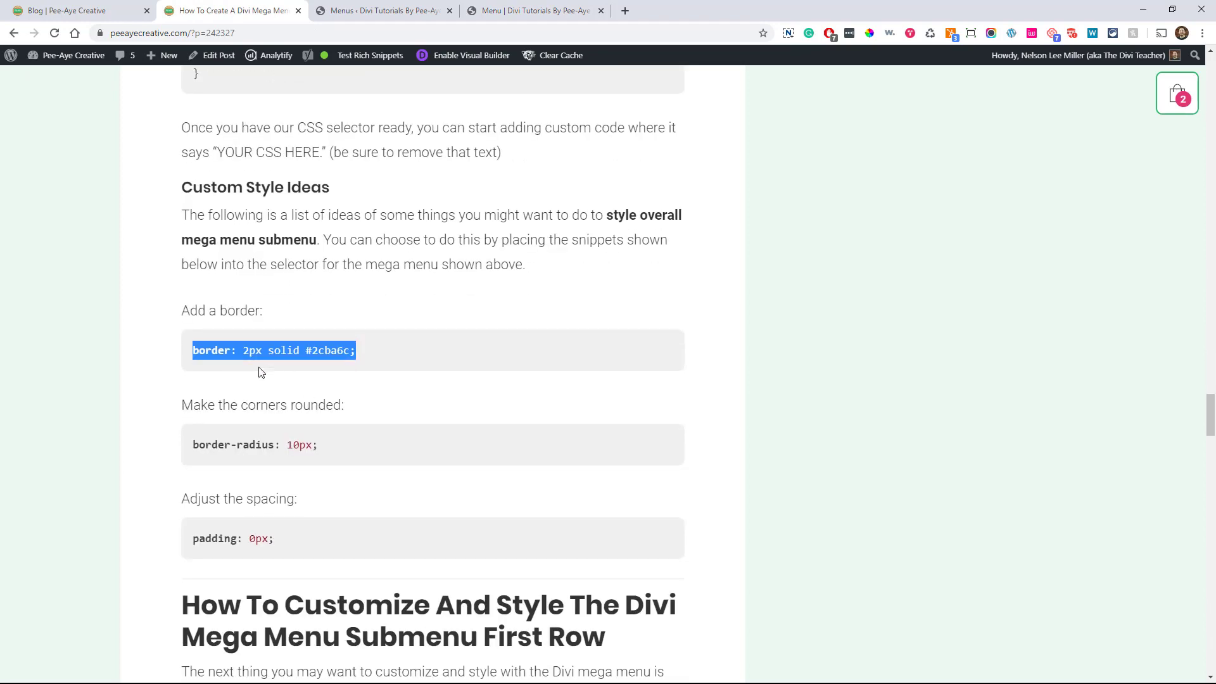
scroll(282, 380, down, 2)
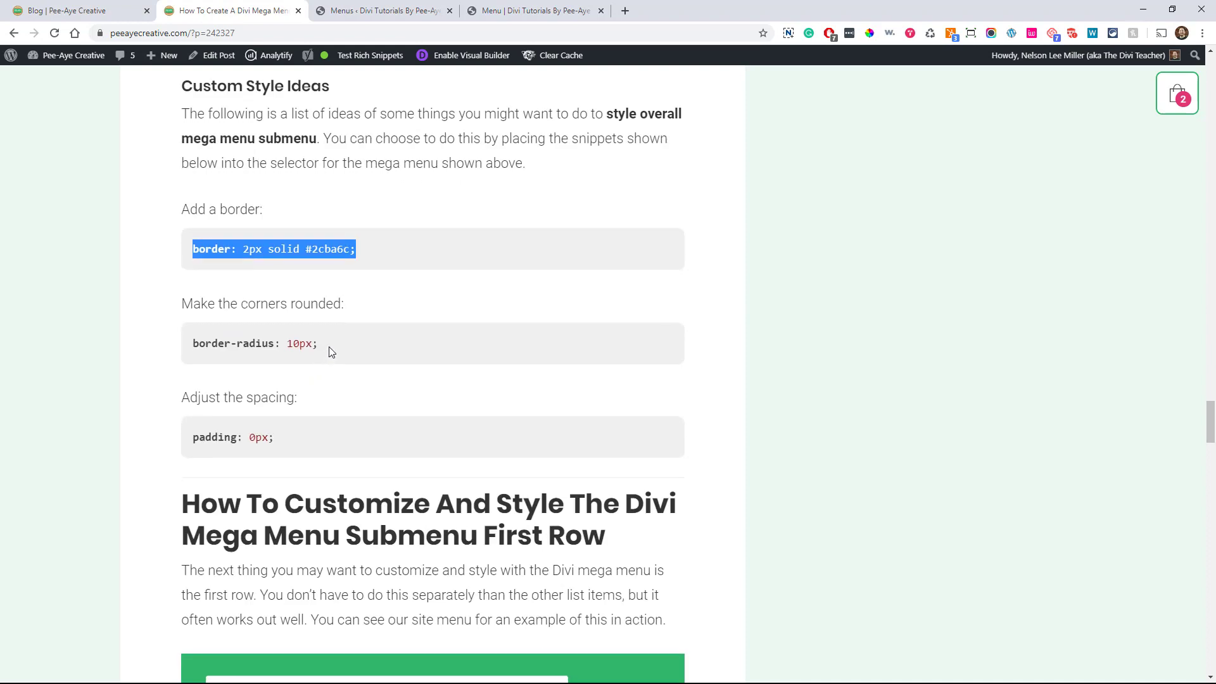
click(293, 340)
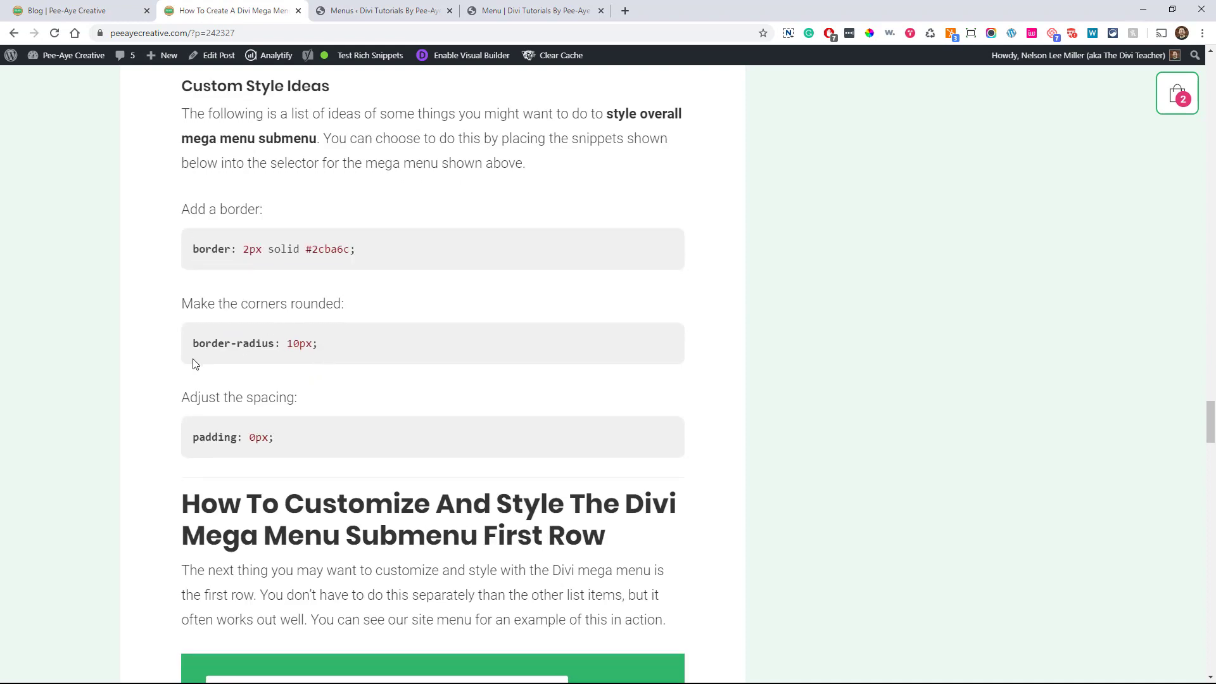
triple_click(223, 342)
key(ctrl+c)
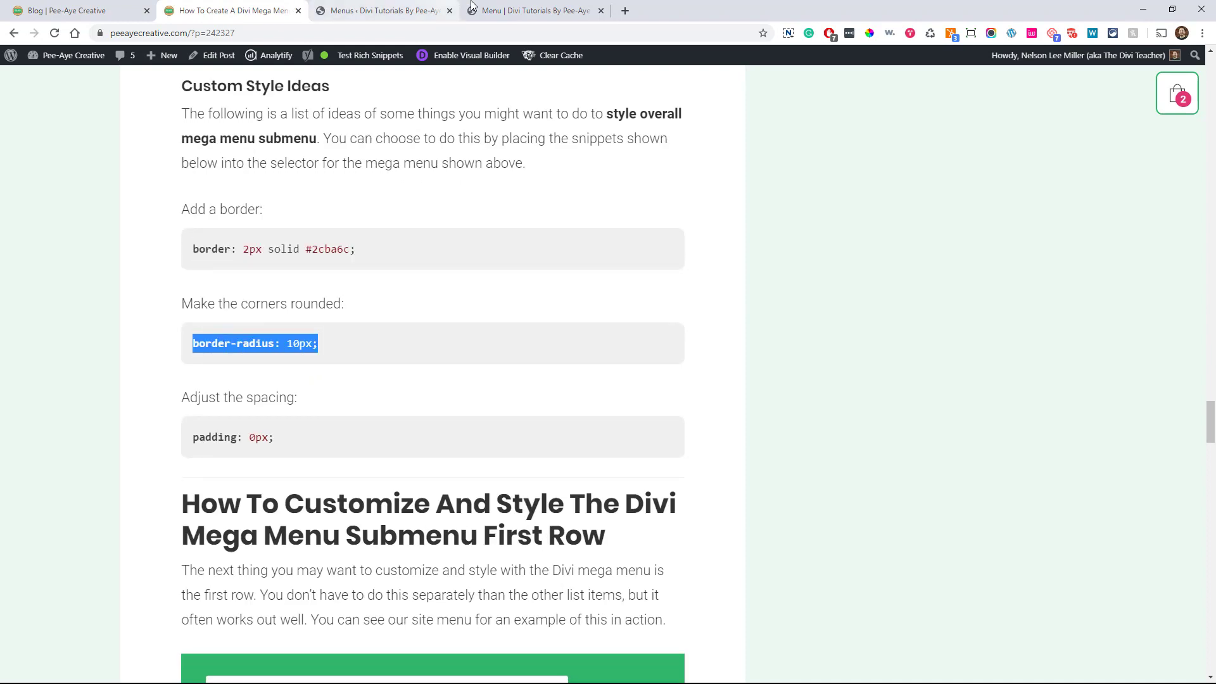
Step: Paste the border-radius rule on a new line below the border rule in the page's Custom CSS and save the page settings
click(532, 11)
click(949, 345)
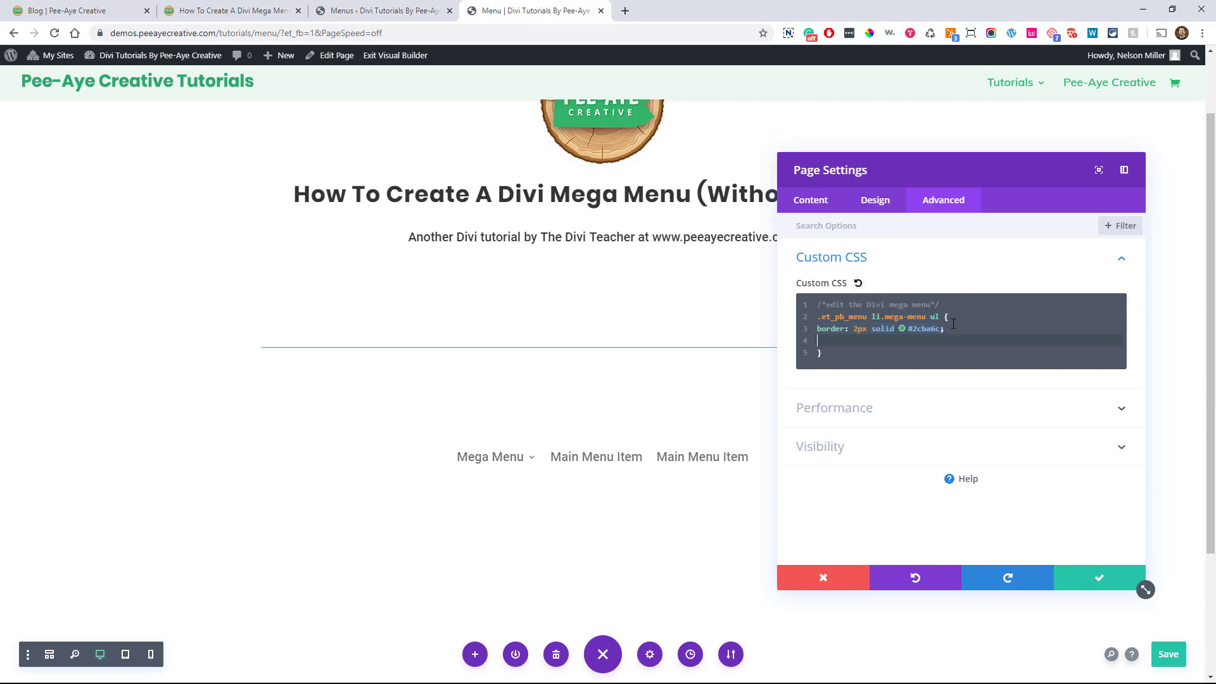
click(954, 324)
key(Return)
key(ctrl+v)
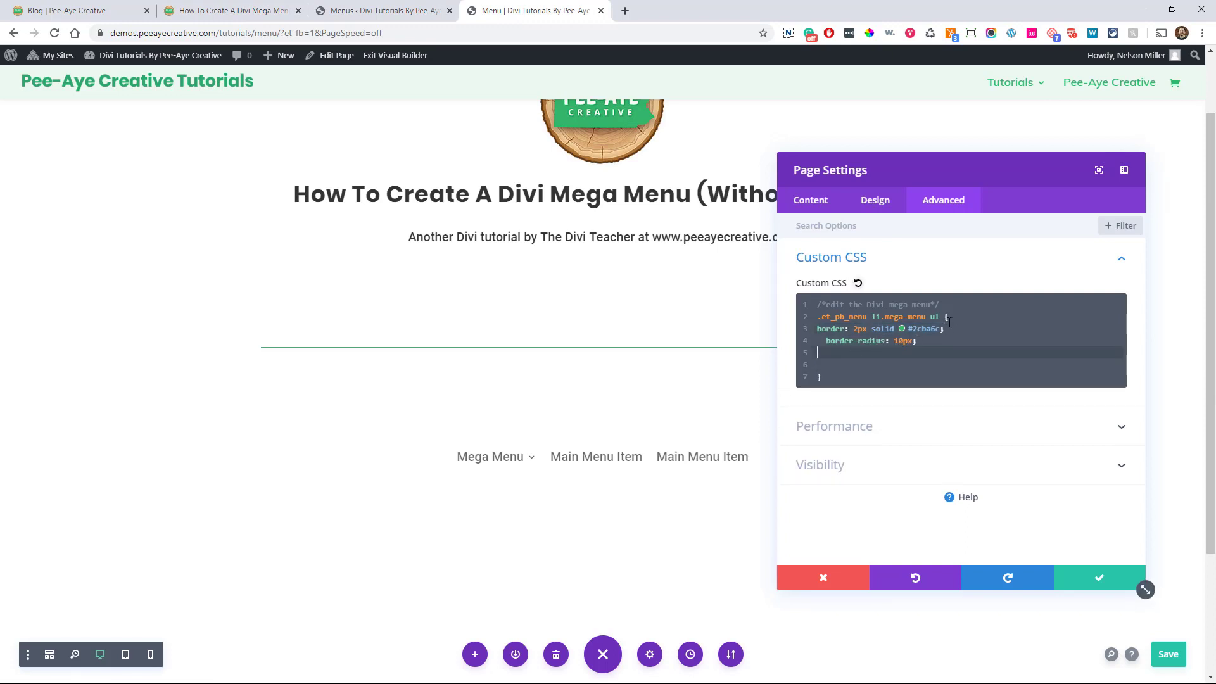
mouse_move(502, 462)
click(1075, 579)
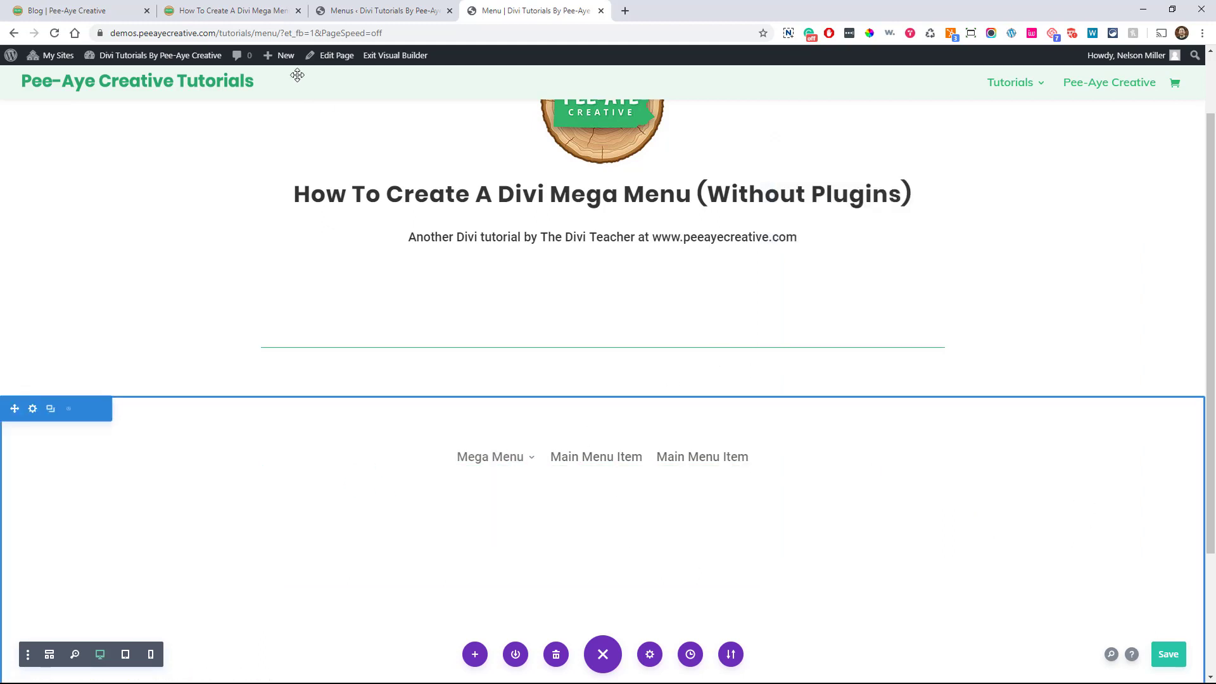
Step: Look at the Website Services mega menu in the Pee-Aye Creative site header and compare it with the demo menu page
click(240, 12)
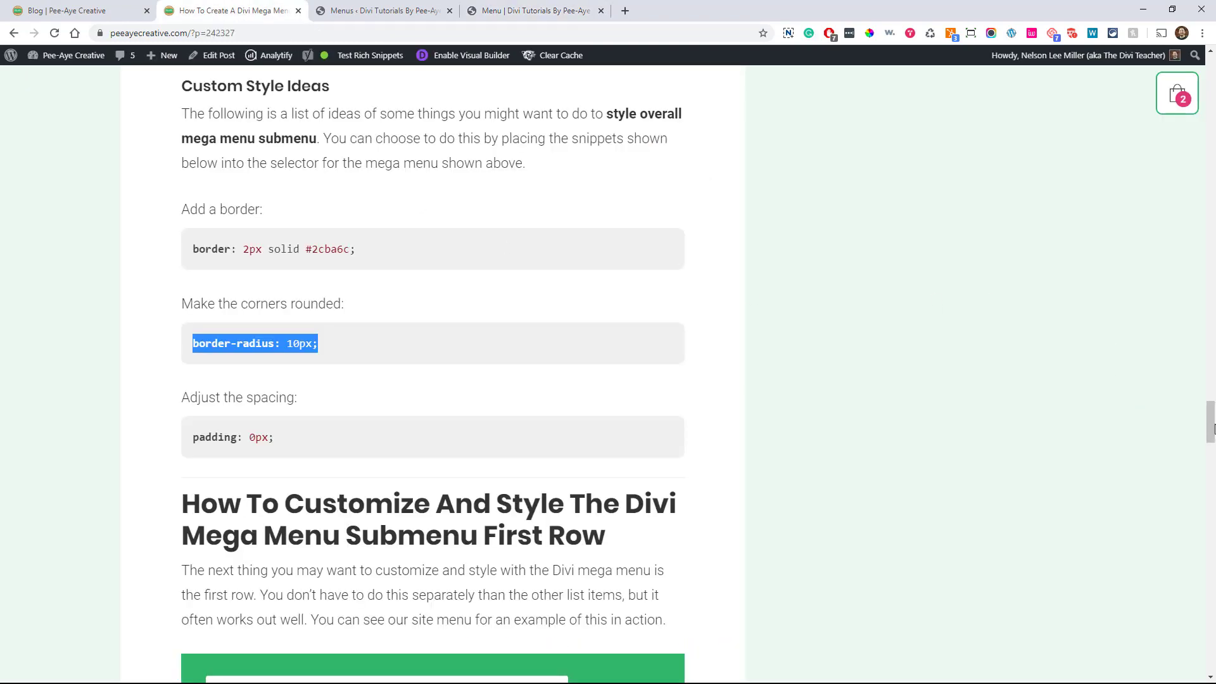
drag(1212, 430, 1212, 76)
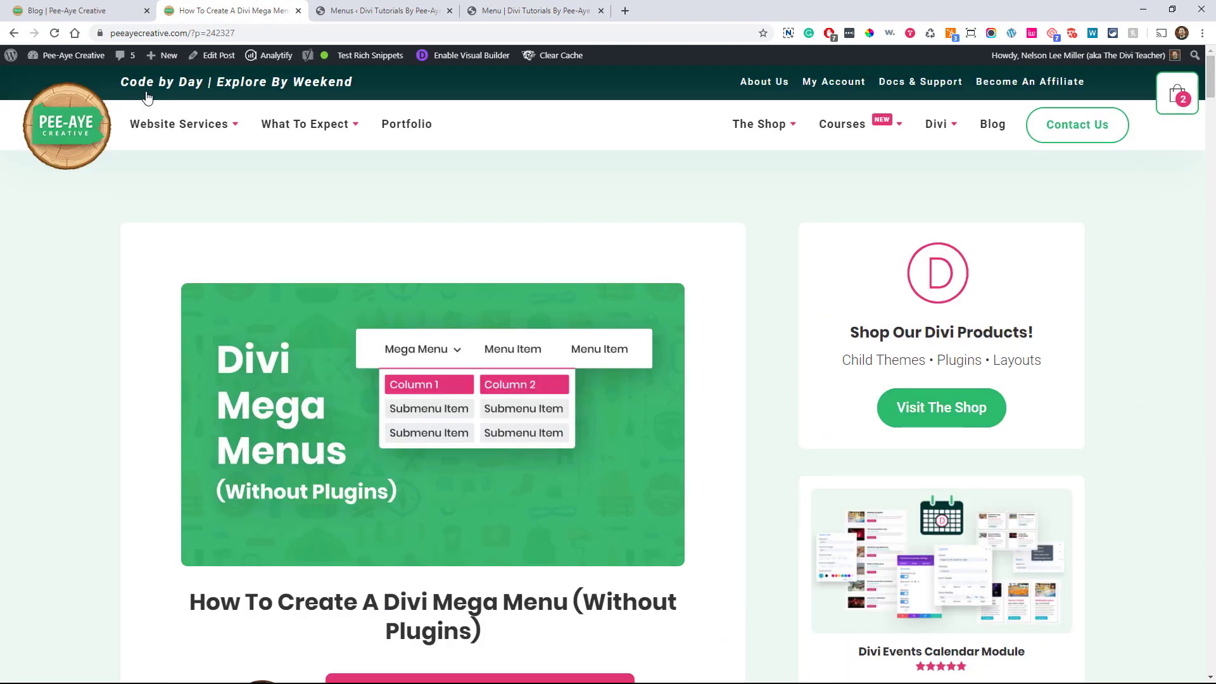
mouse_move(179, 124)
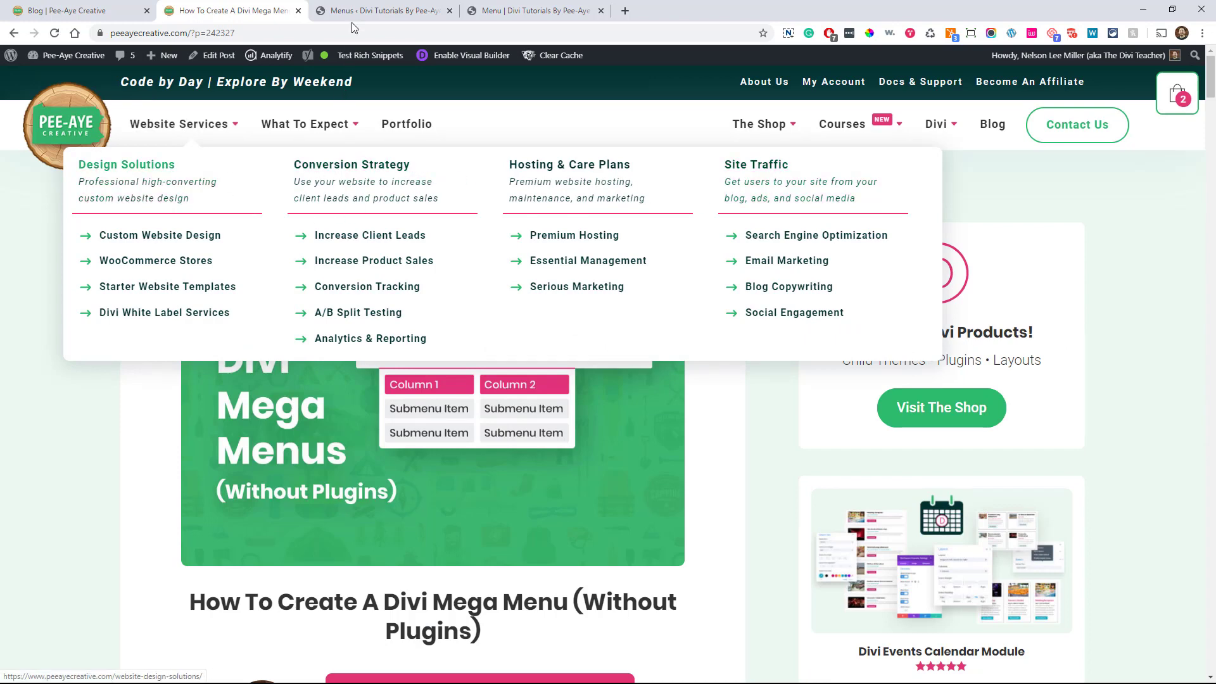
click(526, 10)
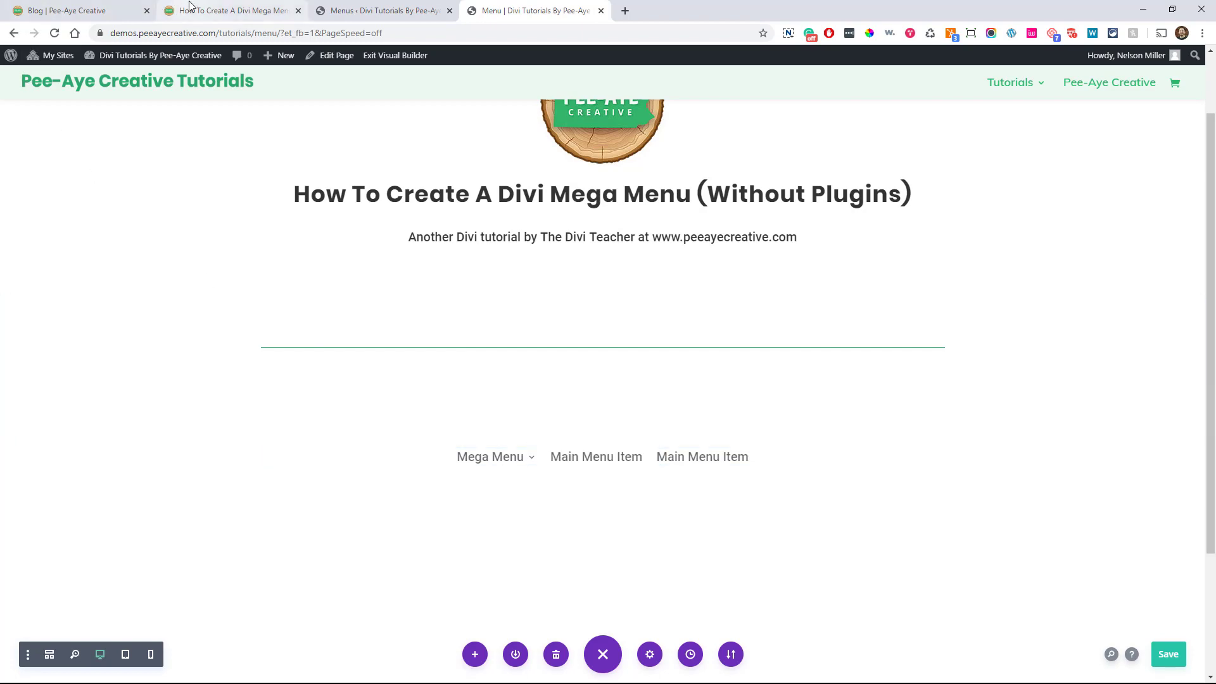
Step: Copy the whole "edit the Divi mega menu submenu first row" CSS snippet, including its first-child selector, from the tutorial post
click(221, 11)
scroll(418, 412, down, 20)
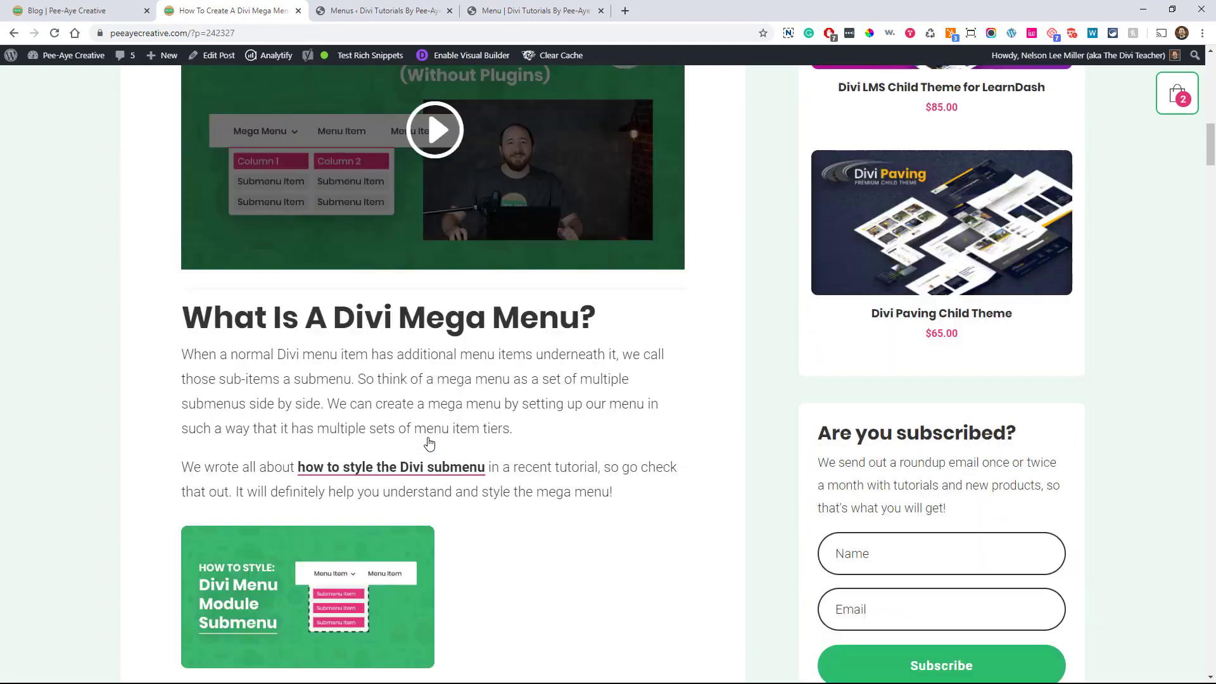
scroll(432, 444, down, 20)
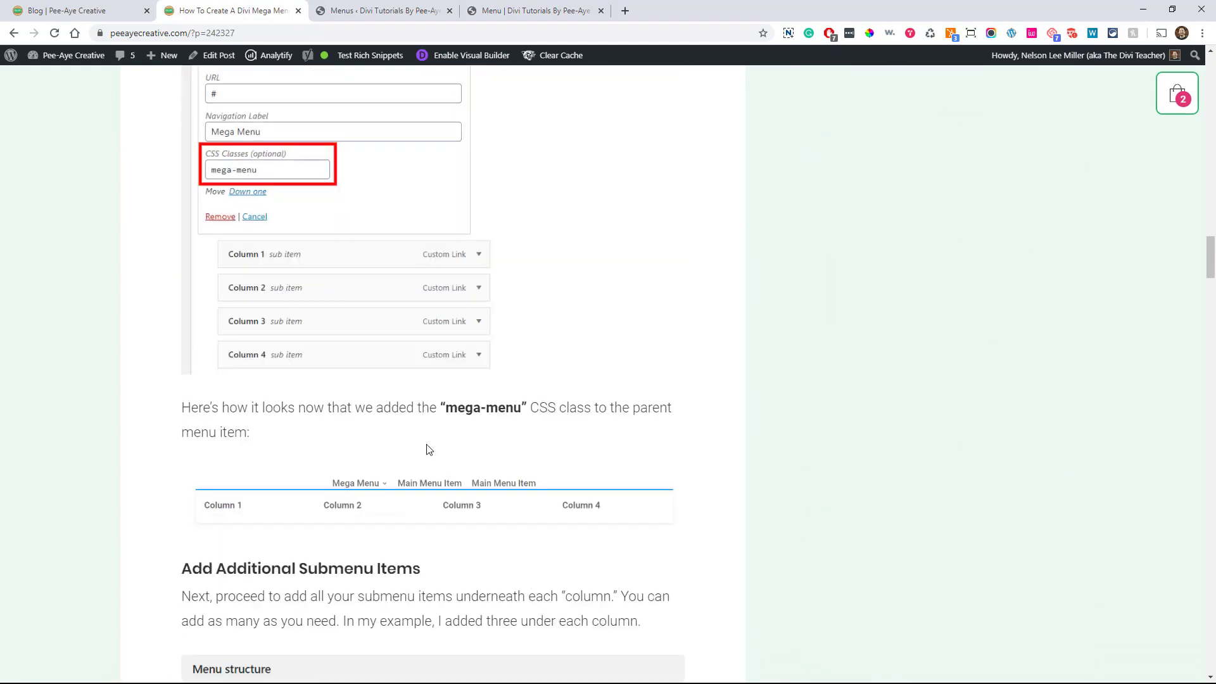
scroll(482, 503, down, 20)
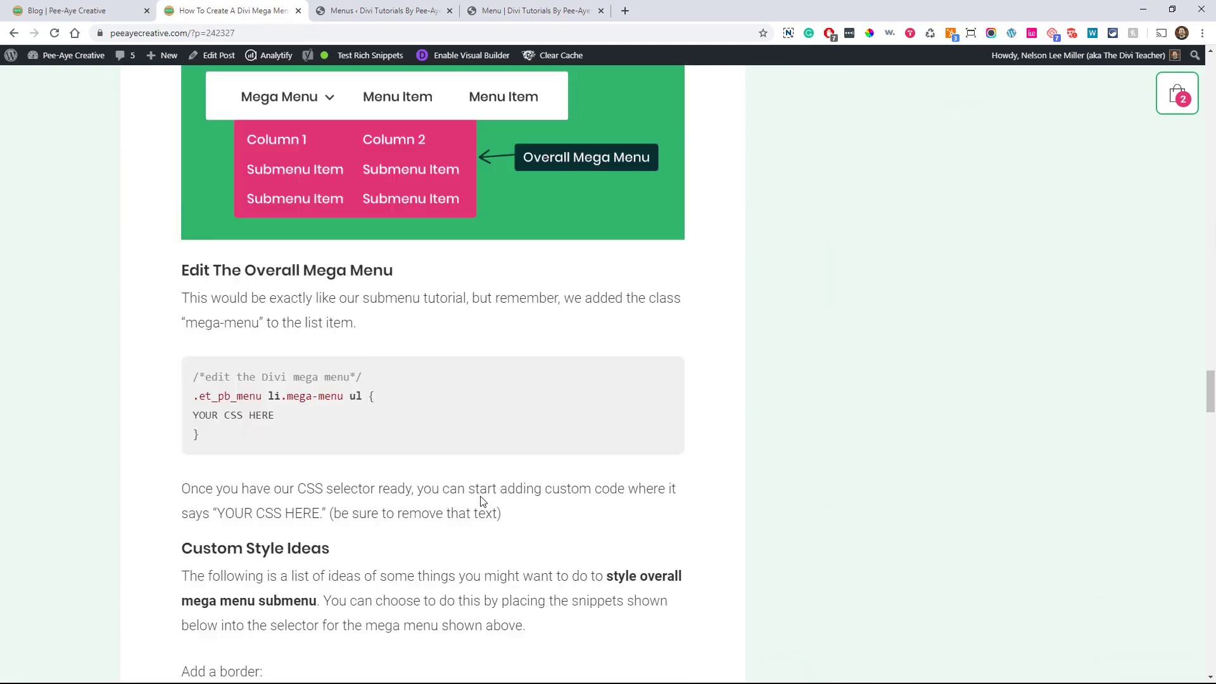
scroll(354, 363, down, 7)
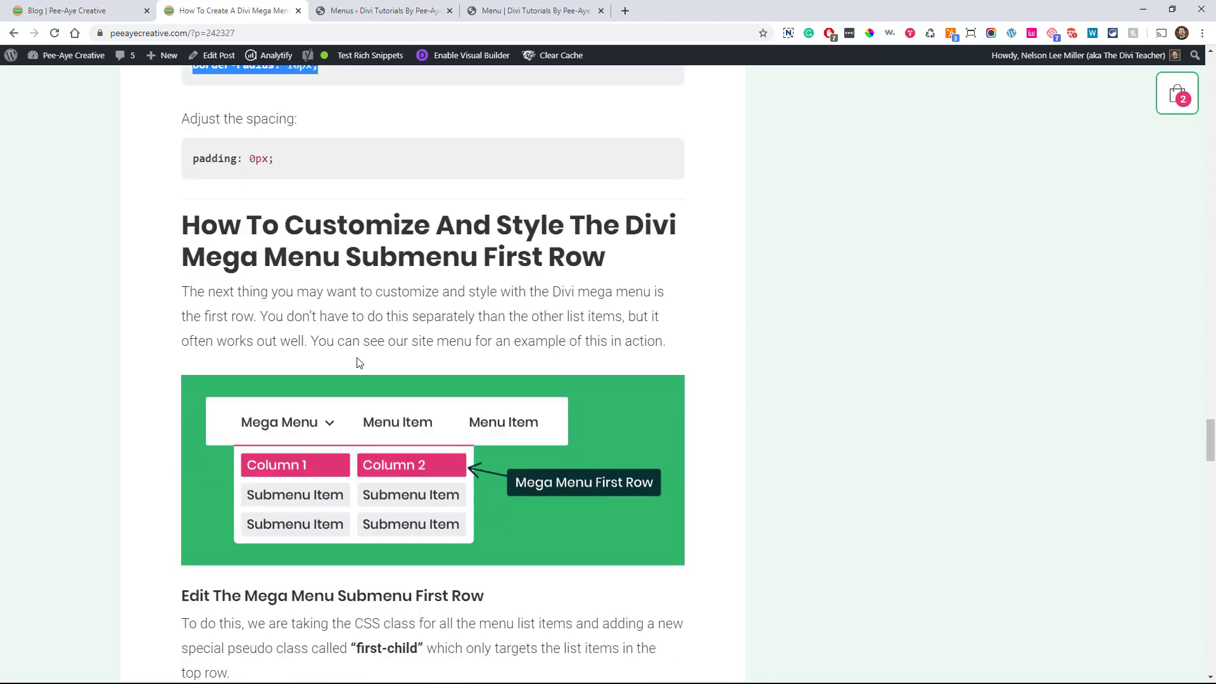
scroll(351, 363, down, 2)
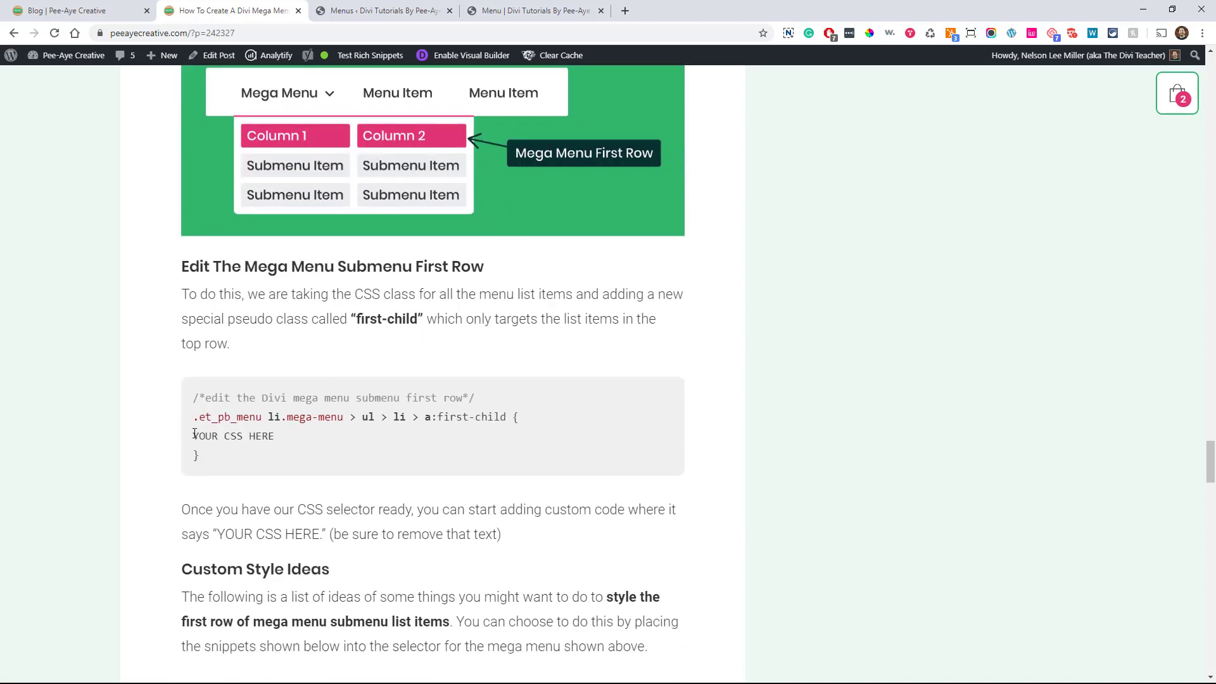
drag(194, 434, 186, 405)
key(ctrl+c)
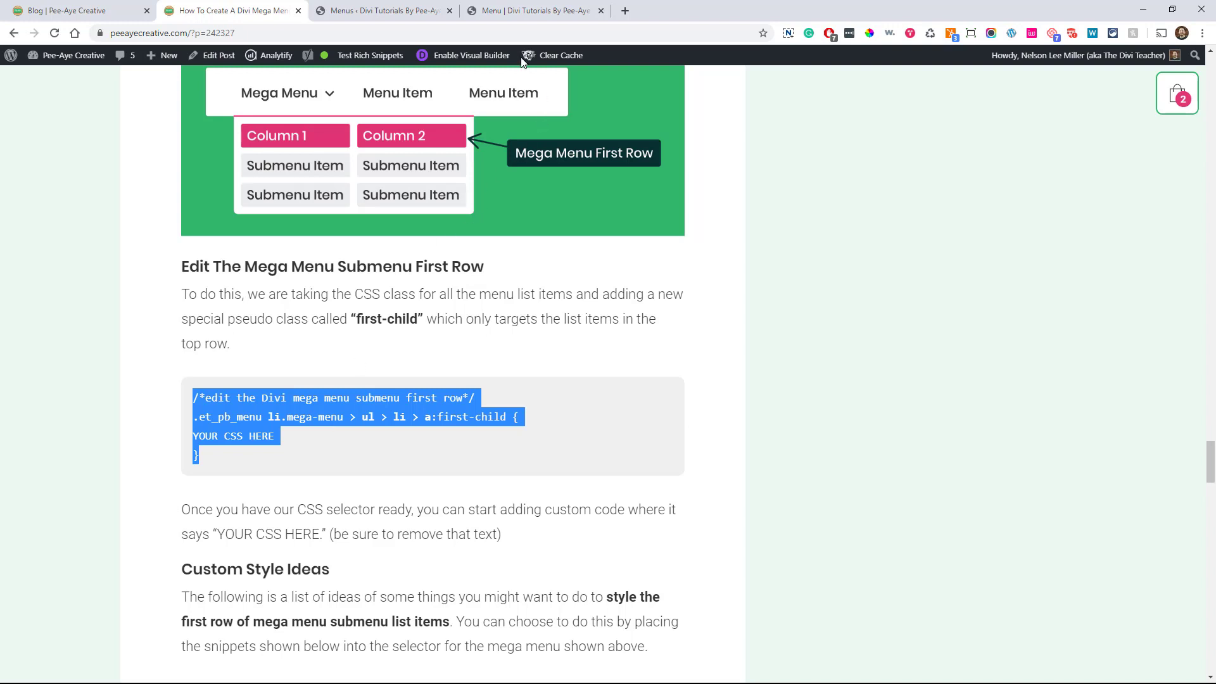
Step: Reopen the Custom CSS in the Menu page's settings and remove the blank lines before the mega menu rule's closing brace
click(510, 17)
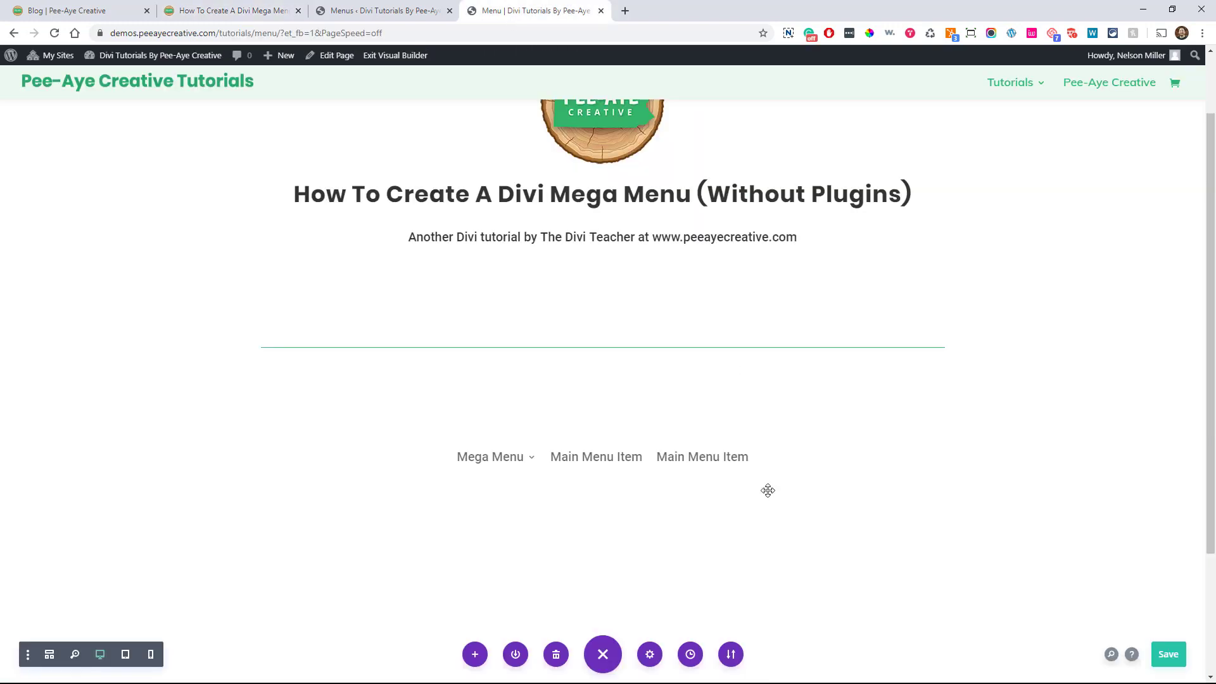
click(643, 657)
click(929, 202)
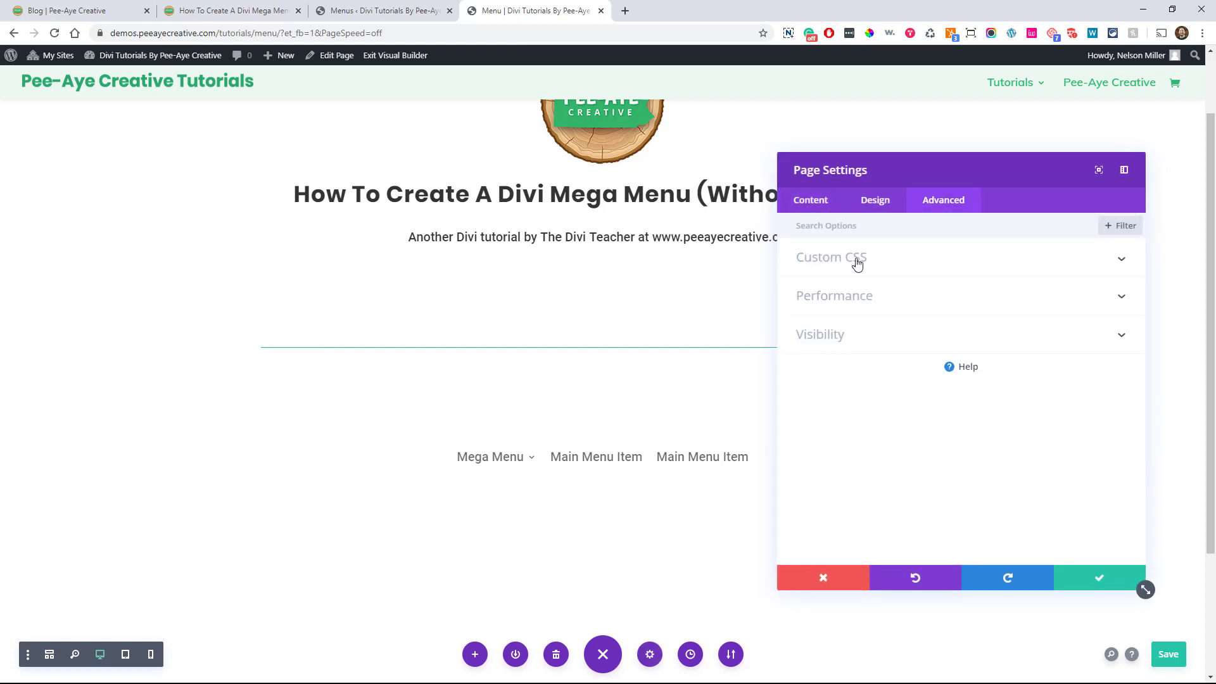
click(857, 265)
click(829, 362)
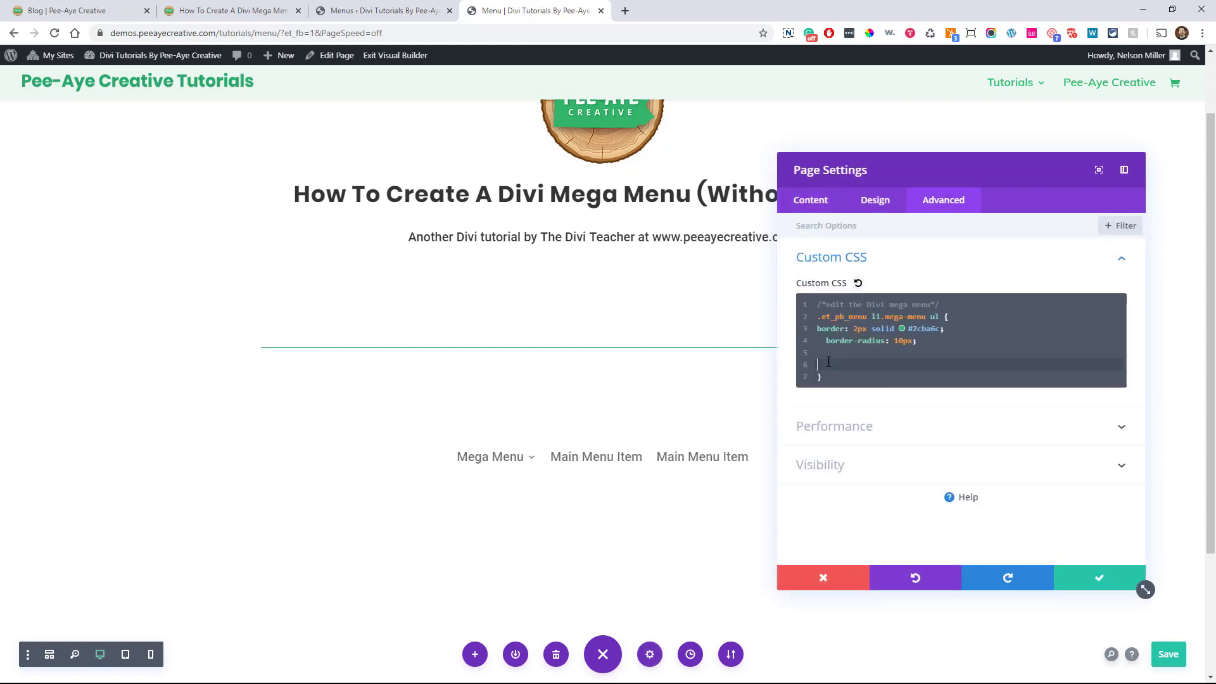
key(BackSpace)
key(BackSpace)
Step: Paste the submenu first row snippet below the mega menu rule, separated by a blank line, and highlight its placeholder and selector
click(831, 359)
key(Return)
key(Return)
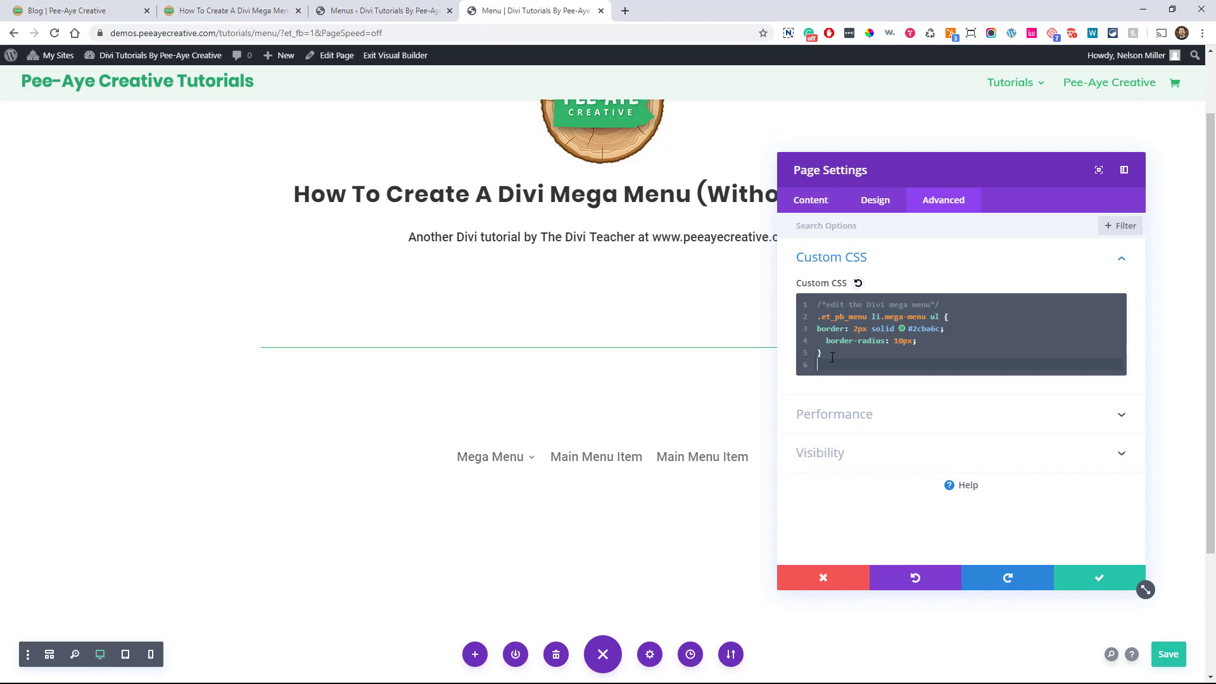
key(ctrl+v)
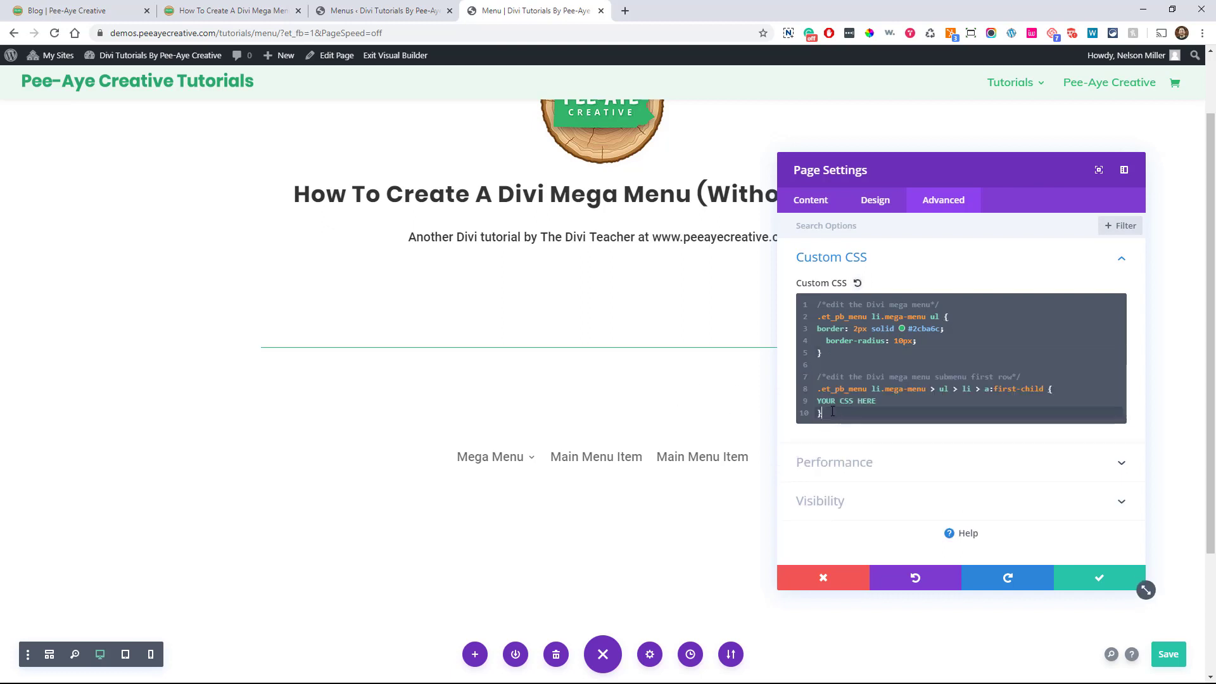
drag(877, 401, 819, 405)
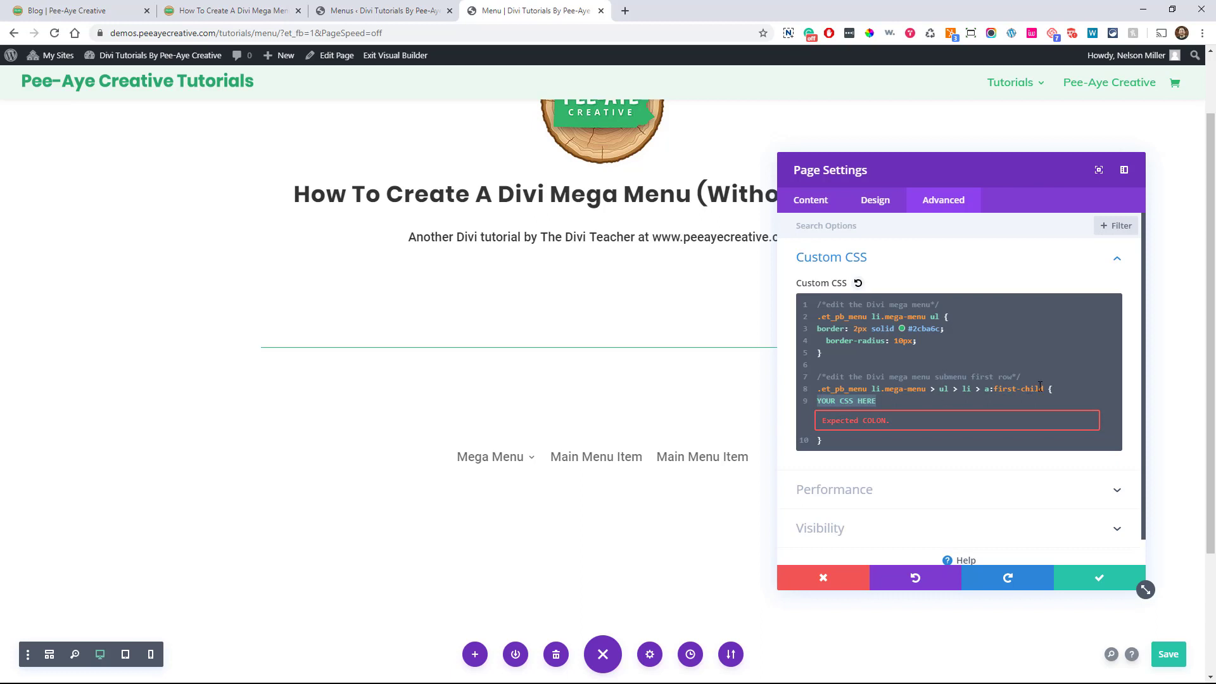
drag(1044, 388, 812, 398)
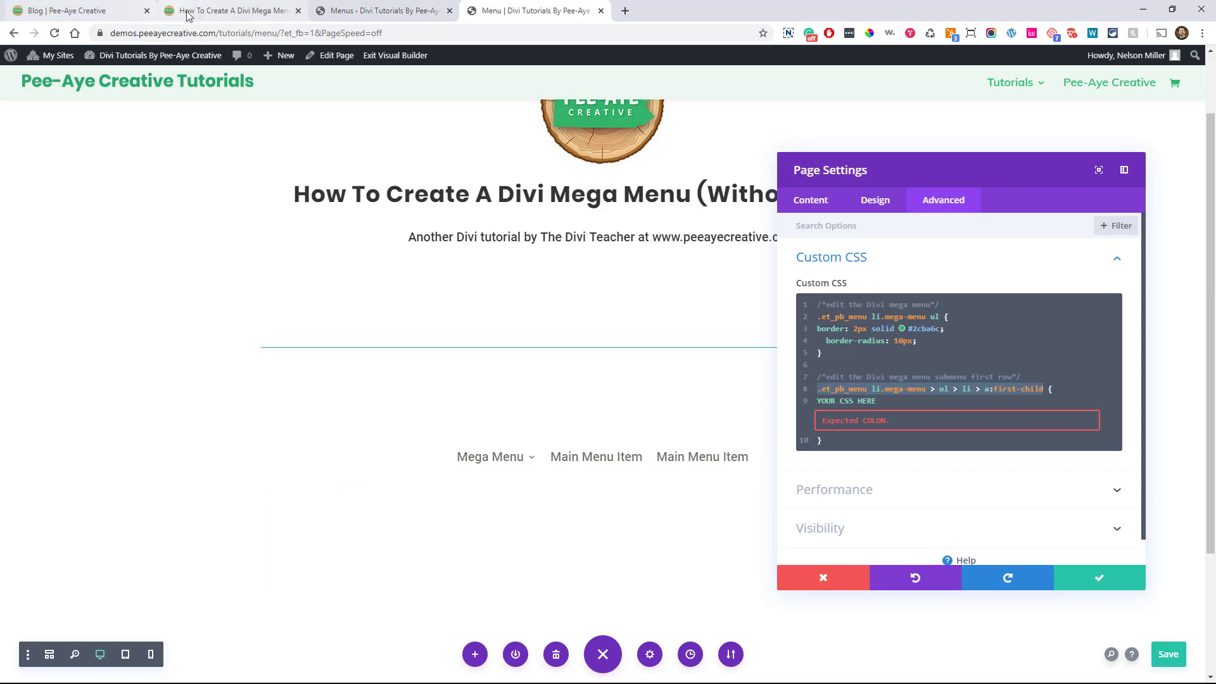
Step: Copy the "border-bottom: 2px solid #2cba6c;" snippet from the first row's Custom Style Ideas in the tutorial post
click(225, 5)
drag(193, 390, 391, 492)
scroll(391, 492, down, 4)
scroll(390, 492, down, 3)
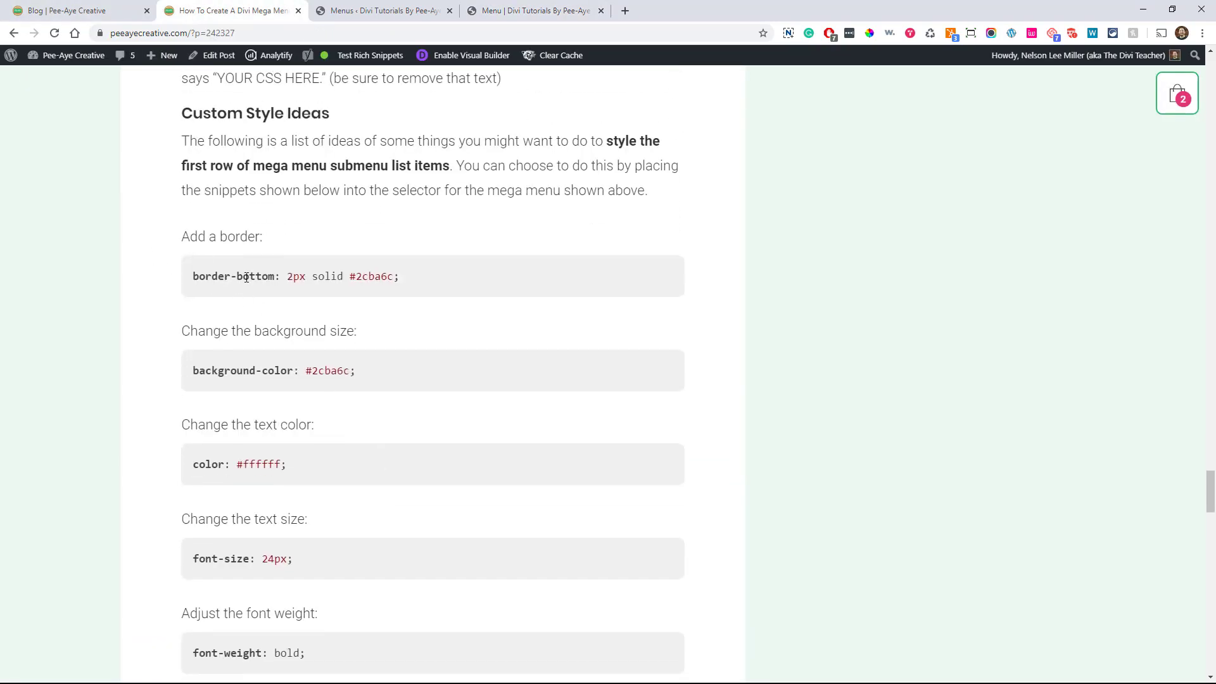
triple_click(246, 279)
key(ctrl+c)
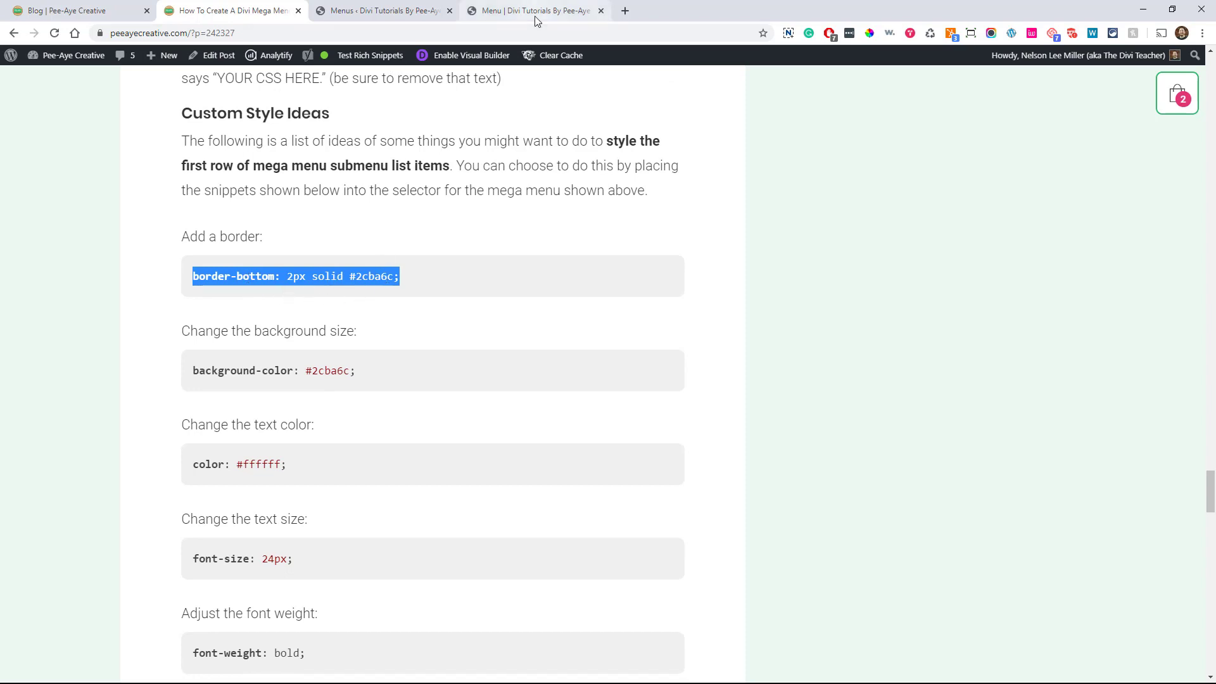
Step: Replace "YOUR CSS HERE" in the page's first-row rule with the border-bottom declaration and preview the mega menu dropdown
click(481, 11)
triple_click(892, 404)
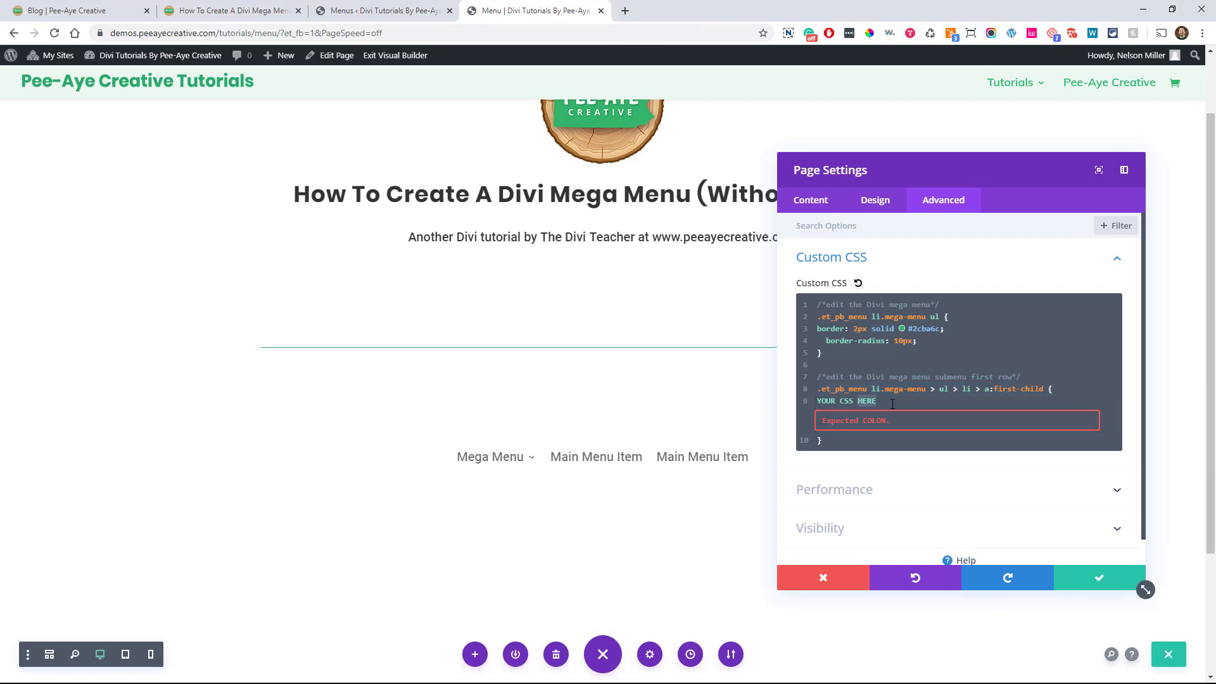
key(ctrl+v)
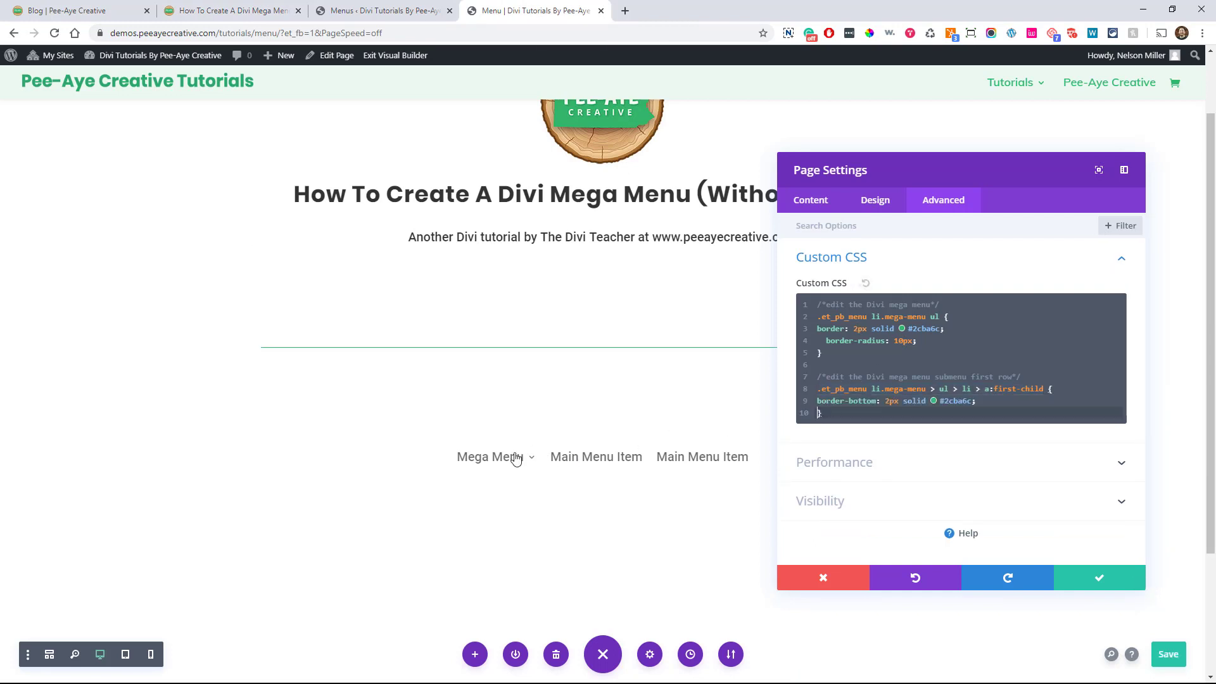
mouse_move(504, 458)
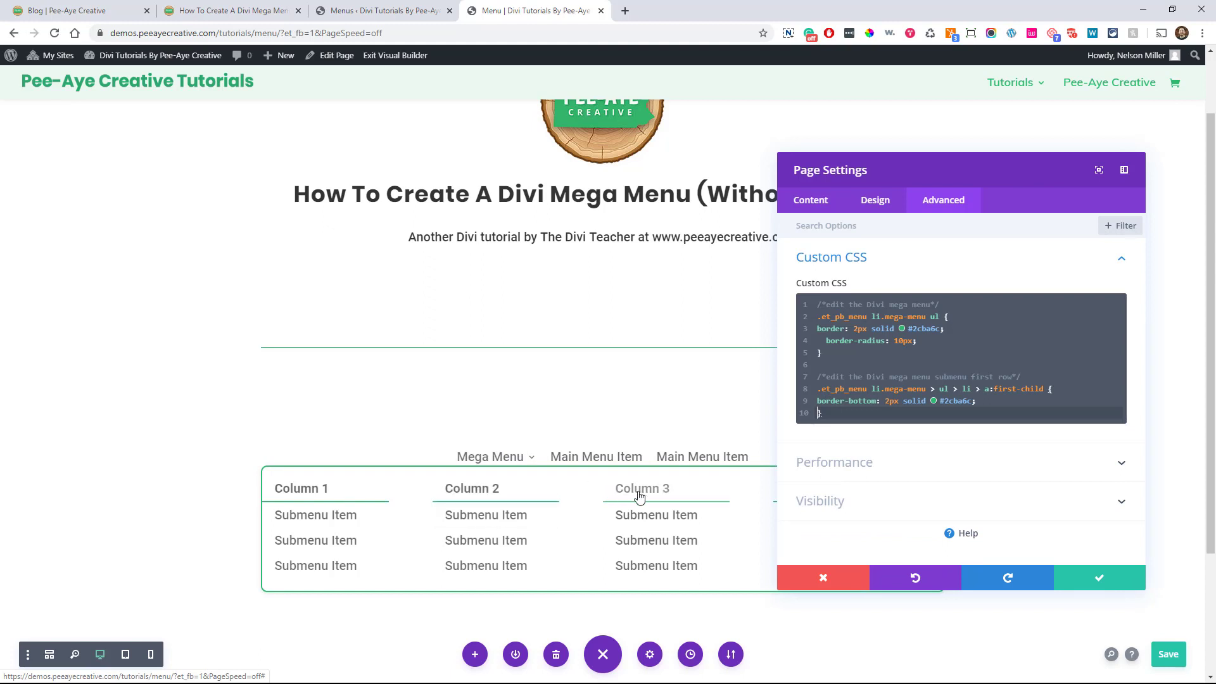
Step: Add the tutorial's "background-color: #2cba6c;" snippet on a new line below border-bottom in the first-row rule
click(226, 11)
scroll(322, 457, down, 1)
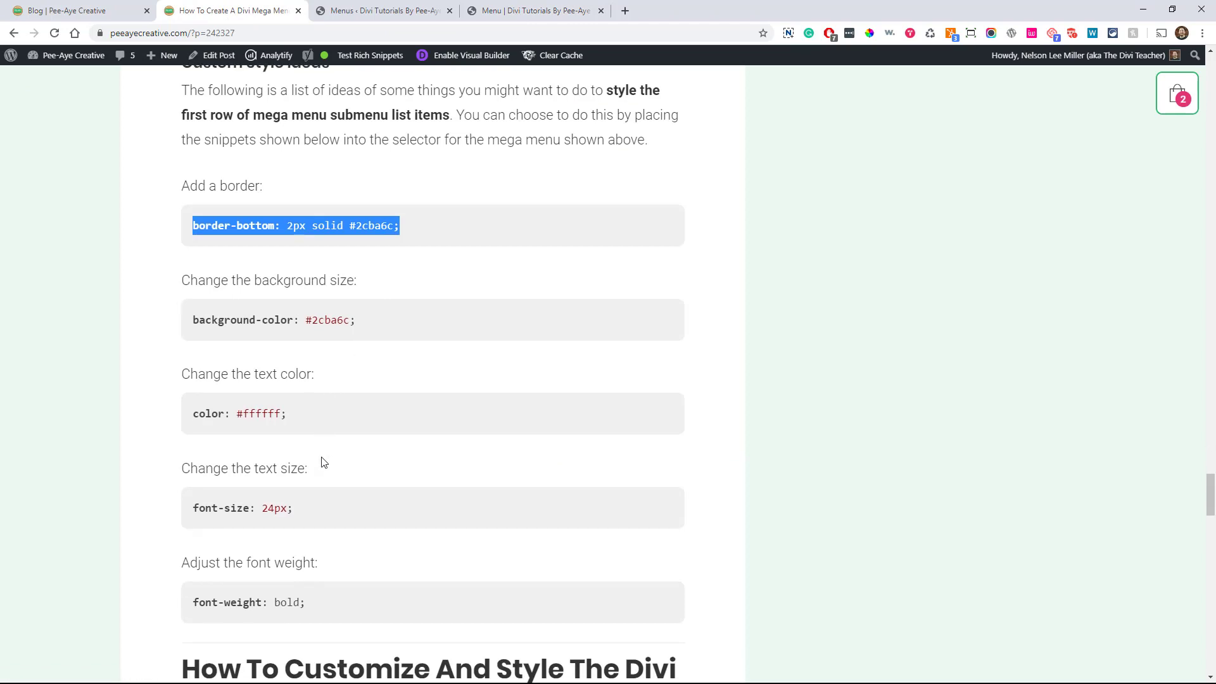
triple_click(250, 320)
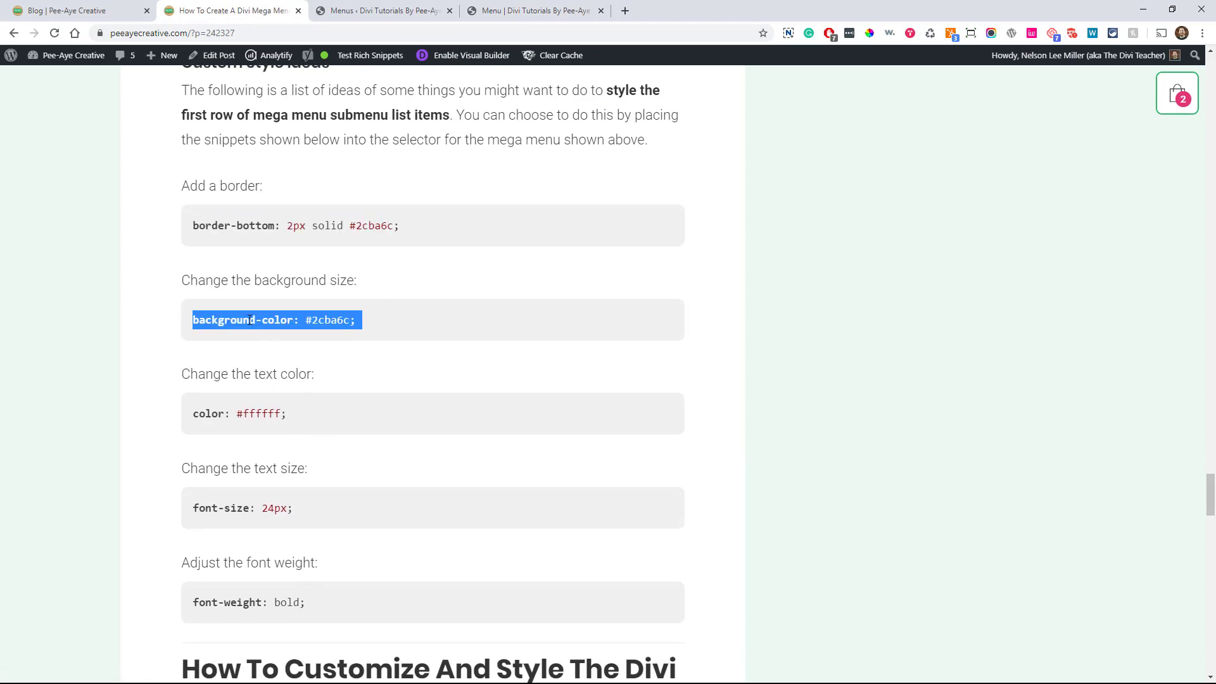
click(491, 12)
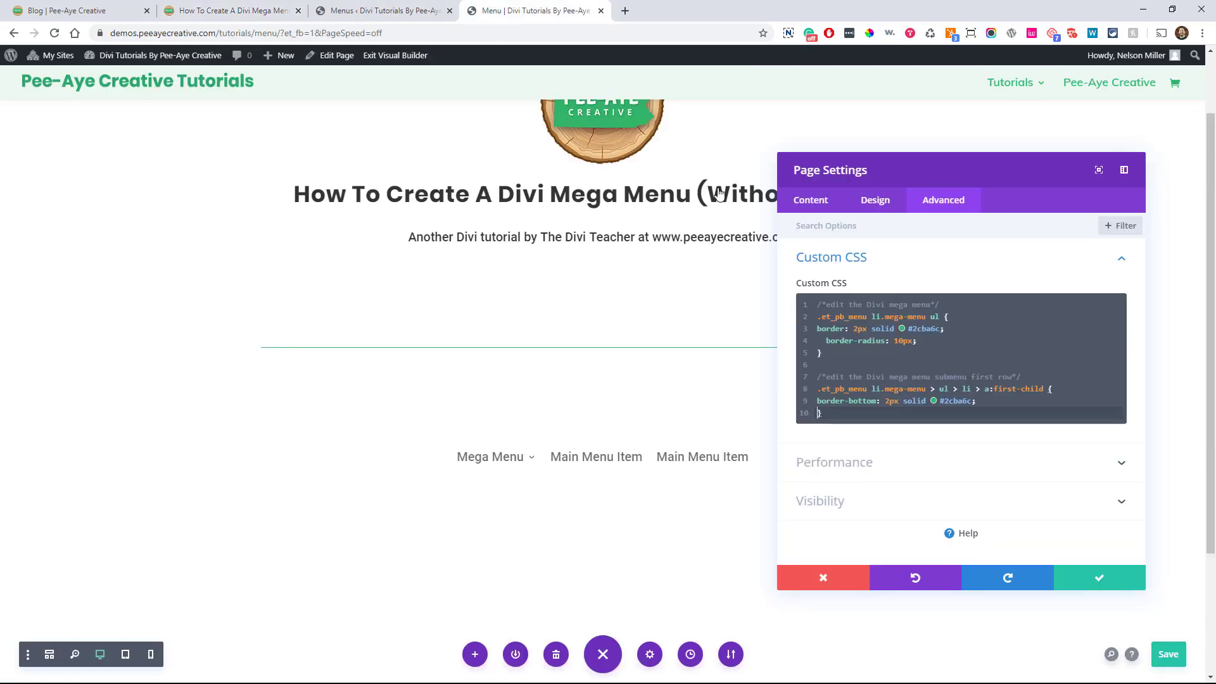
click(992, 400)
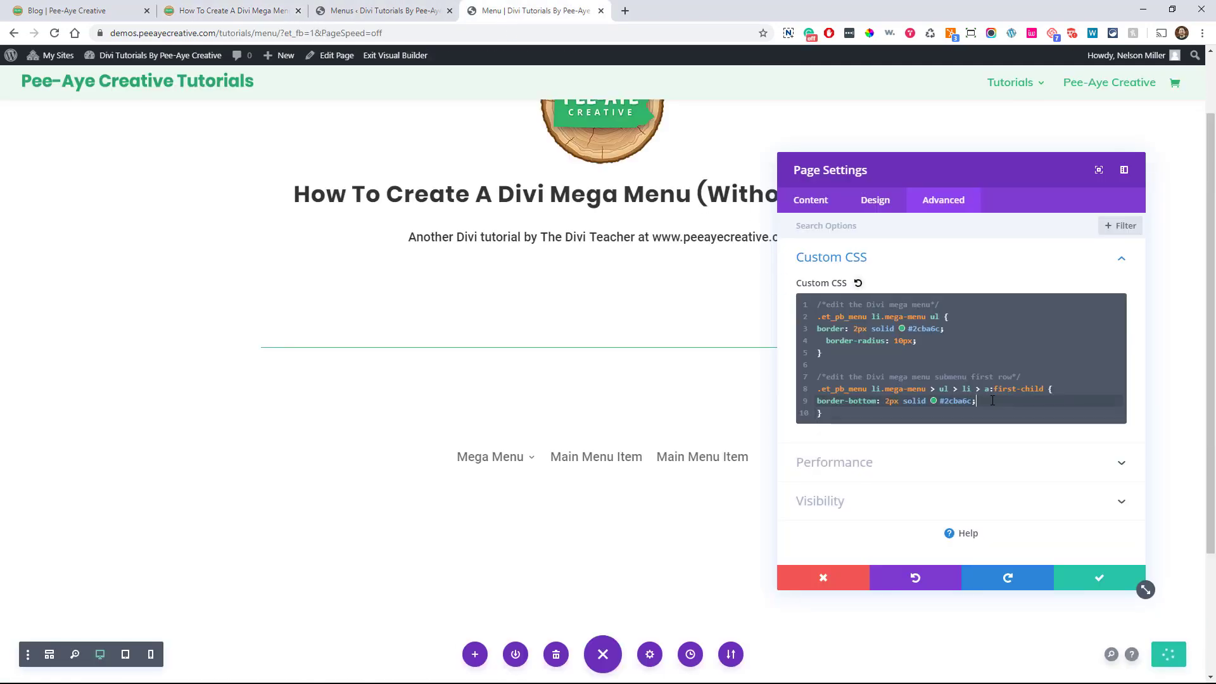
key(Return)
text(background-color: #2cba6c;)
key(Return)
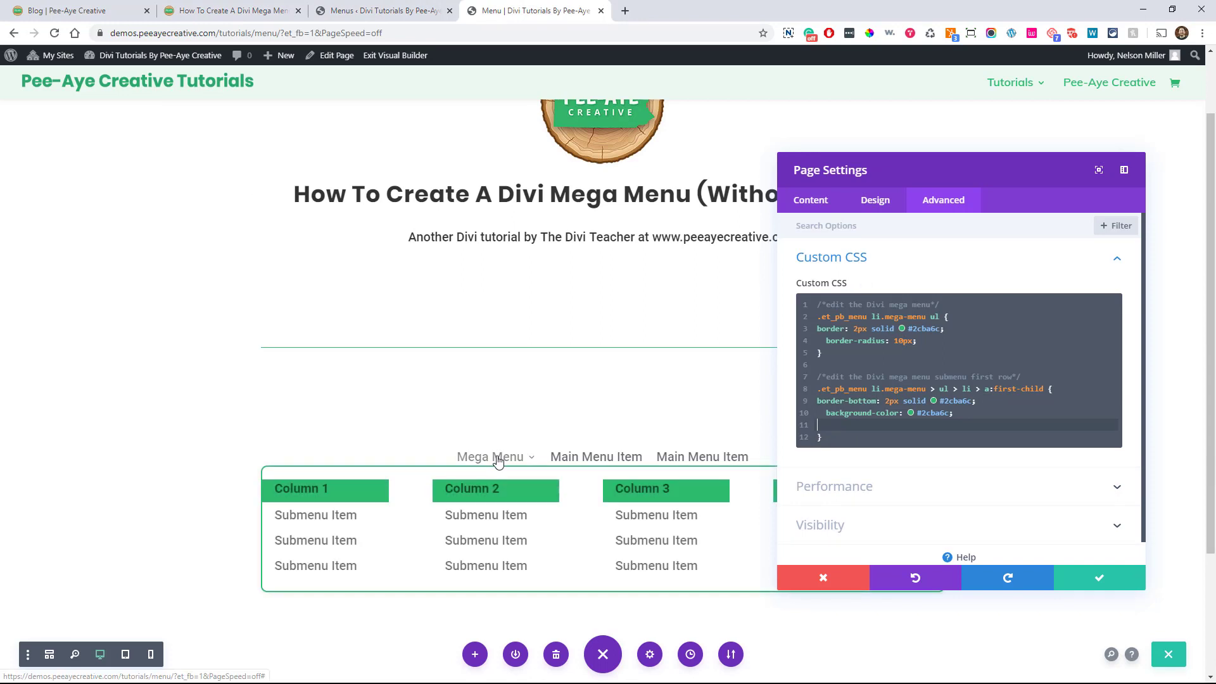
Step: Copy the text color snippet "color: #ffffff;" from the tutorial post into the first-row rule and preview the mega menu dropdown
click(232, 12)
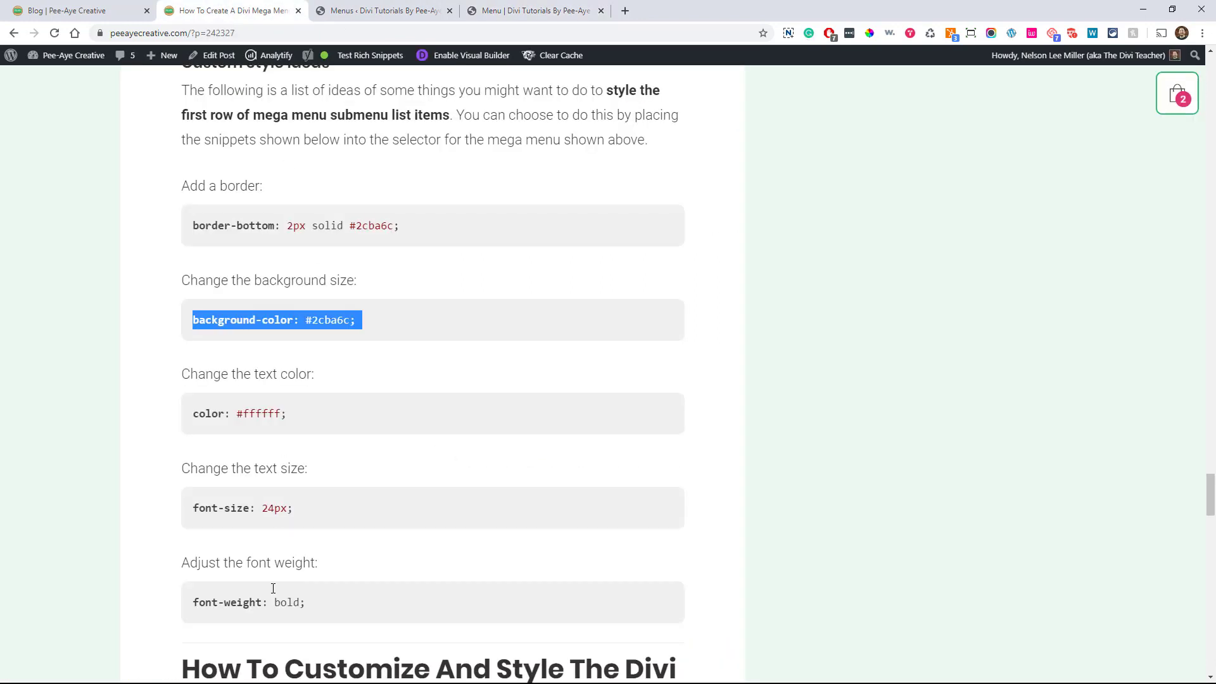
triple_click(226, 413)
key(ctrl+c)
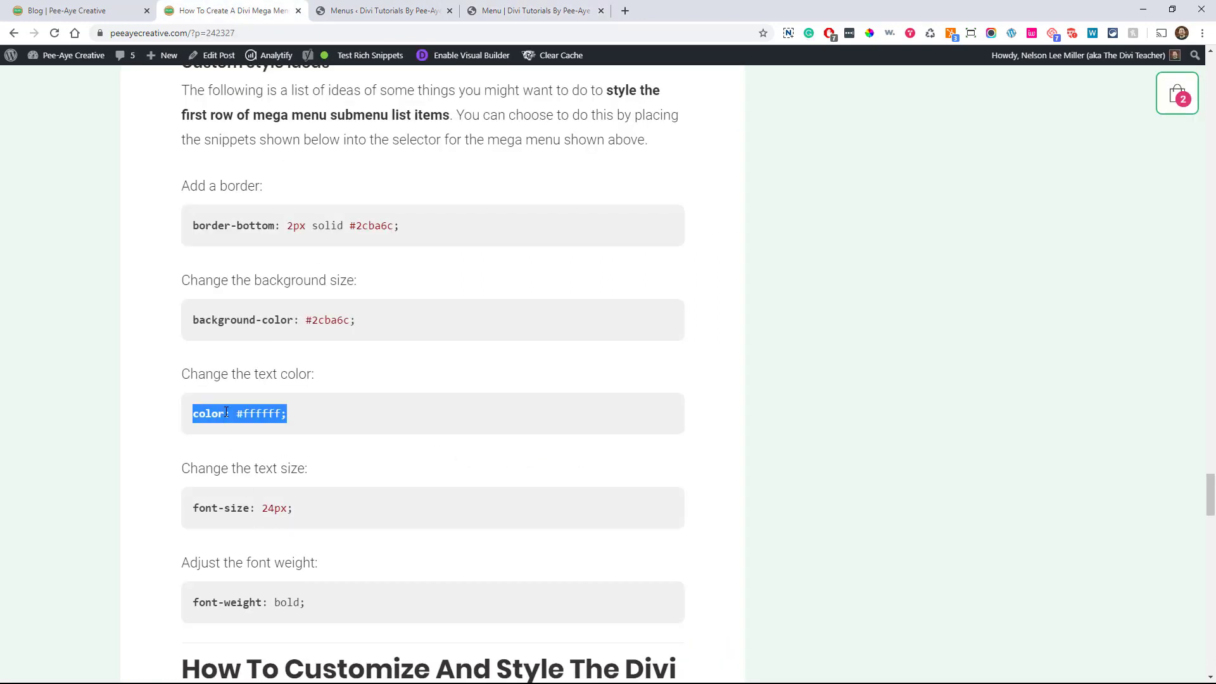
click(507, 11)
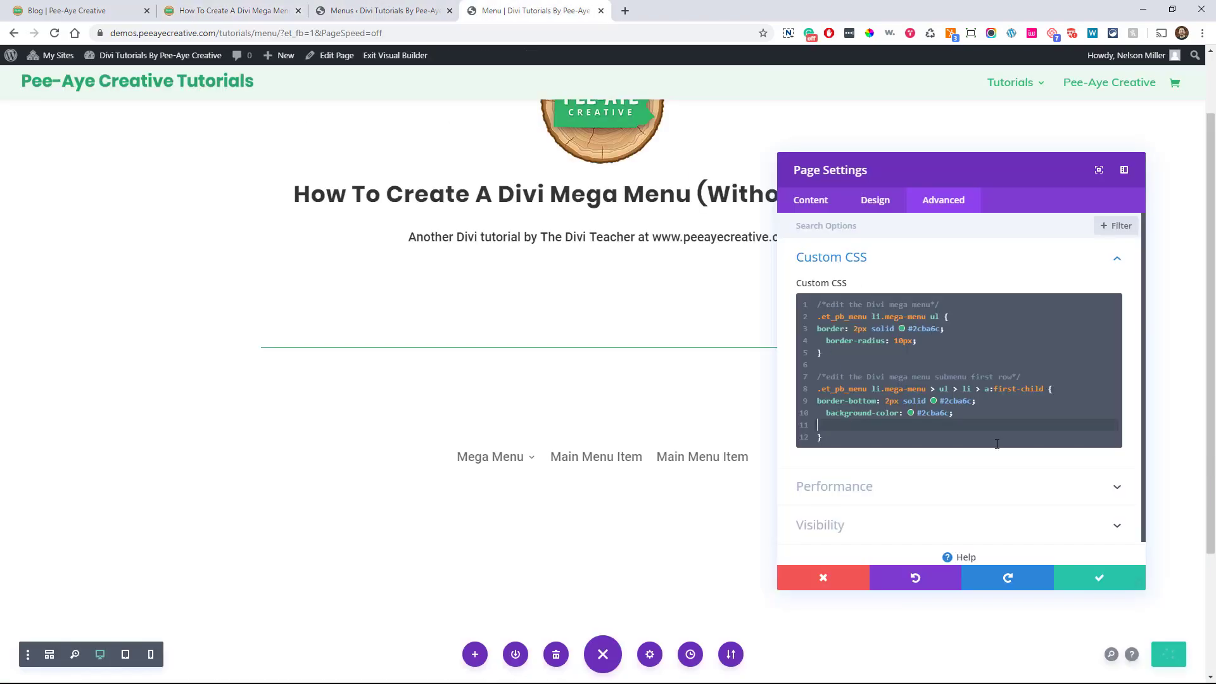
key(ctrl+v)
mouse_move(481, 460)
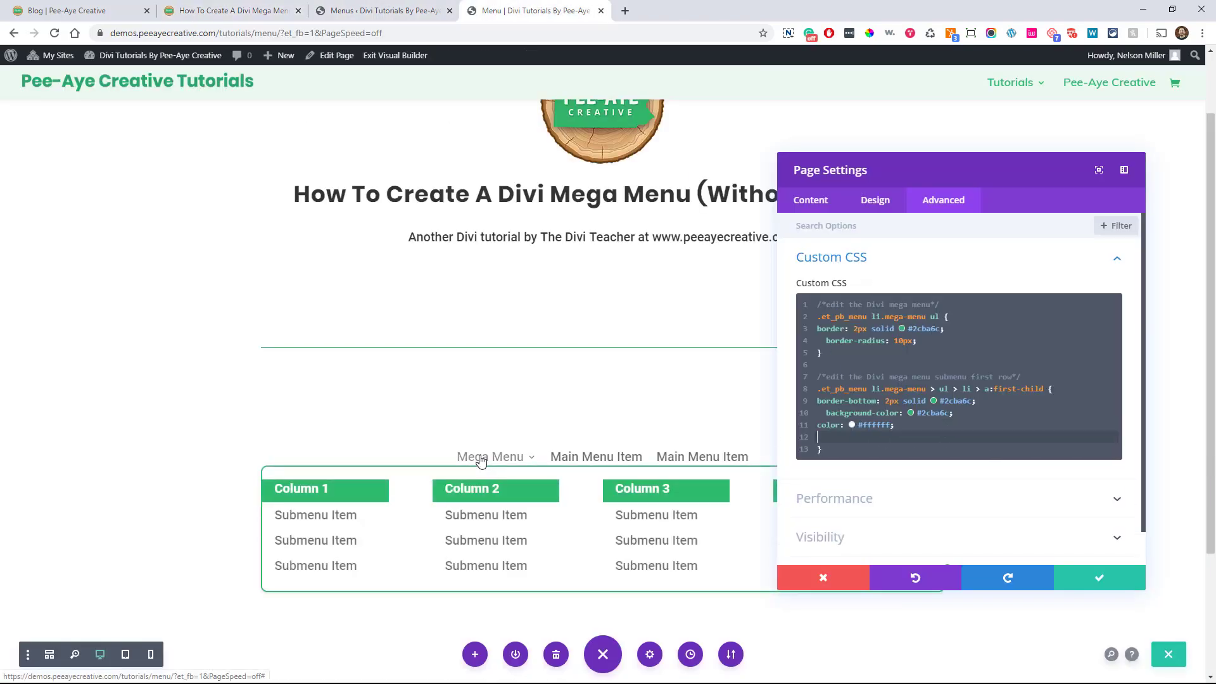
Step: Copy the text size snippet "font-size: 24px;" from the tutorial post into the first-row rule and preview the dropdown's column headings
click(218, 13)
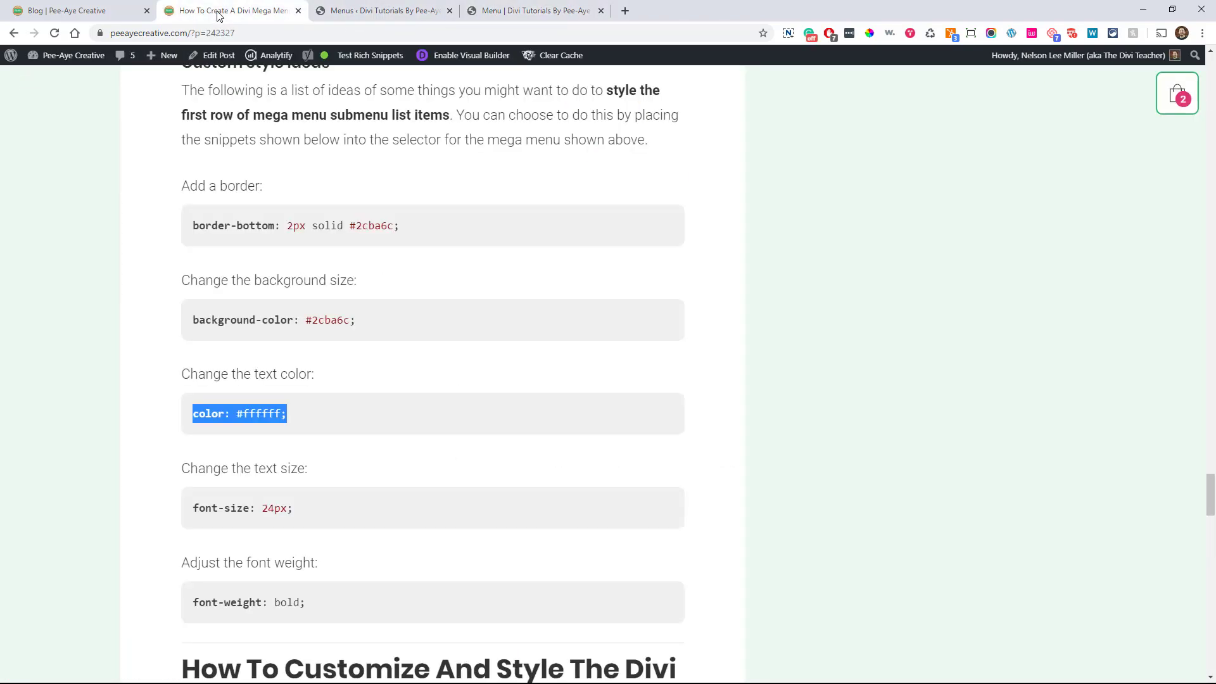
click(238, 505)
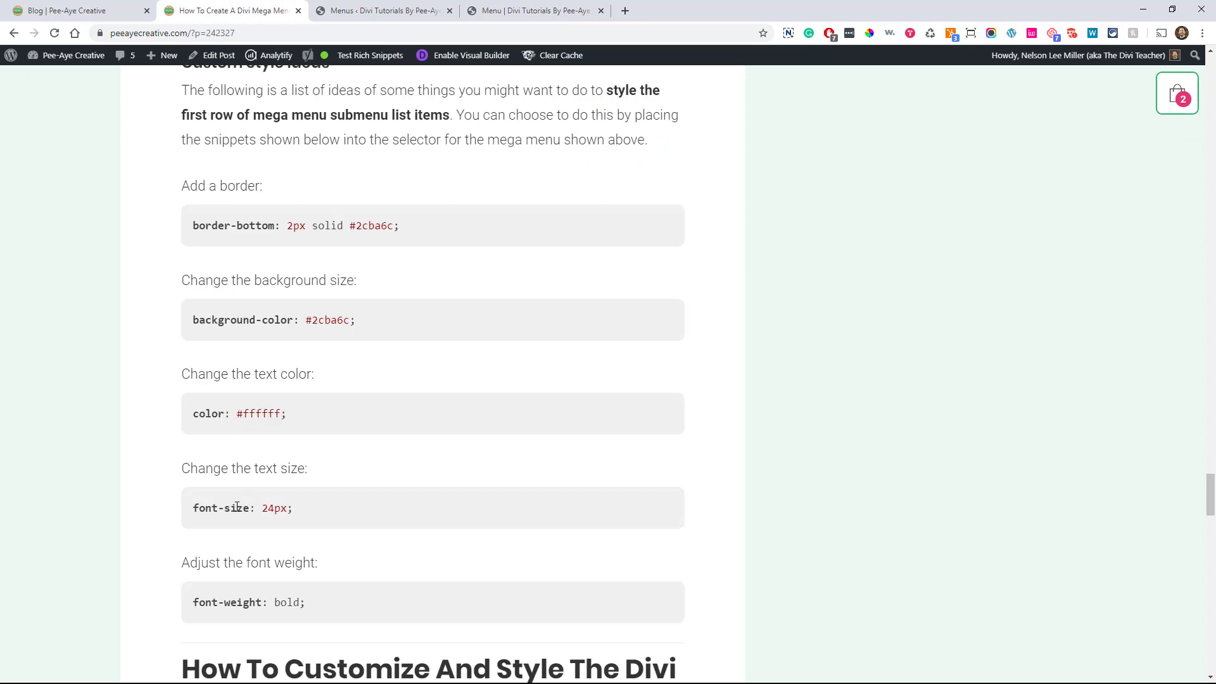
triple_click(236, 506)
key(ctrl+c)
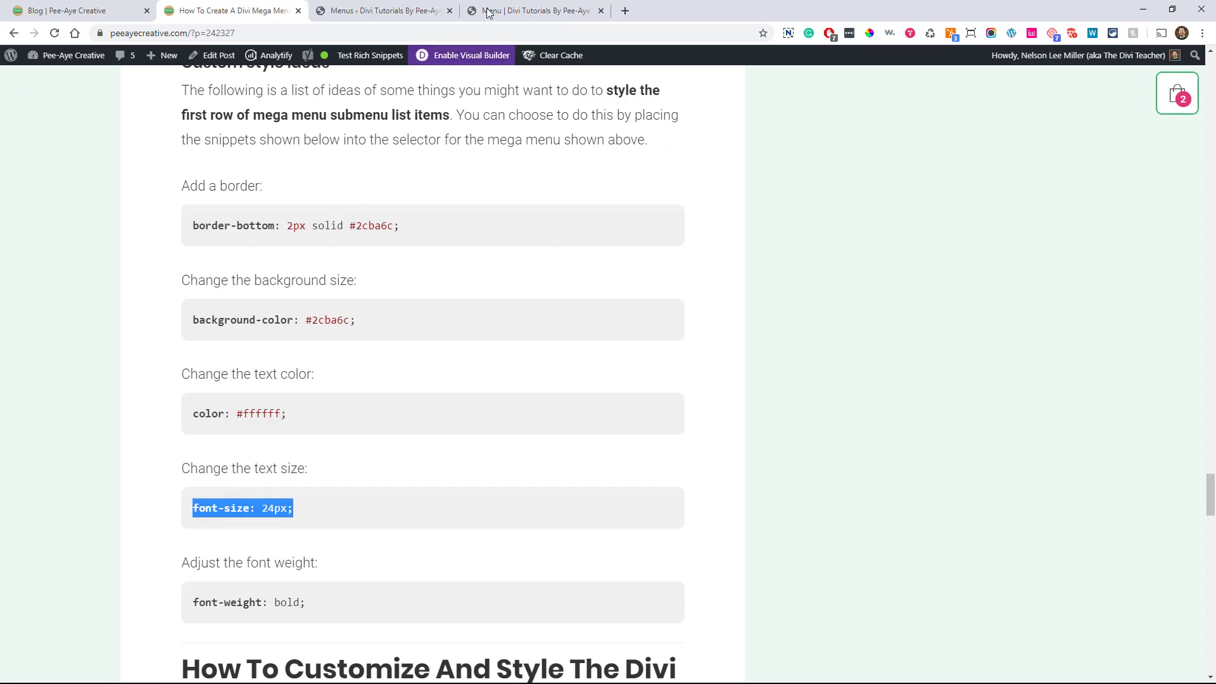
click(532, 11)
key(ctrl+v)
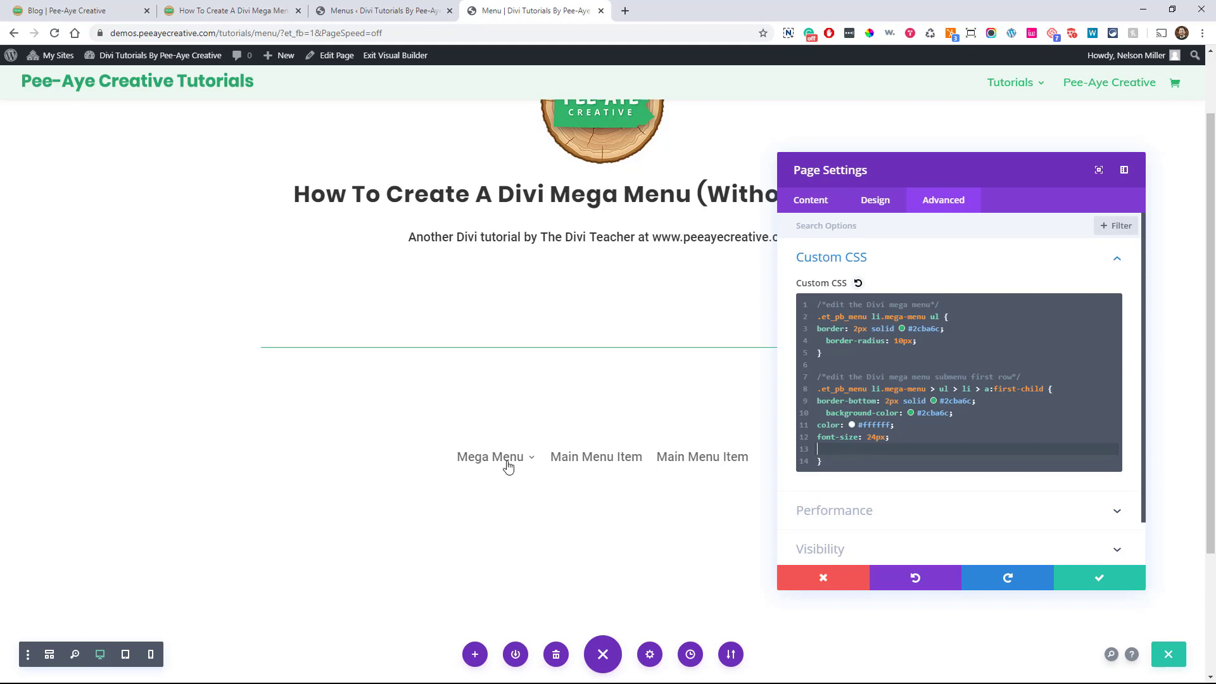
mouse_move(509, 465)
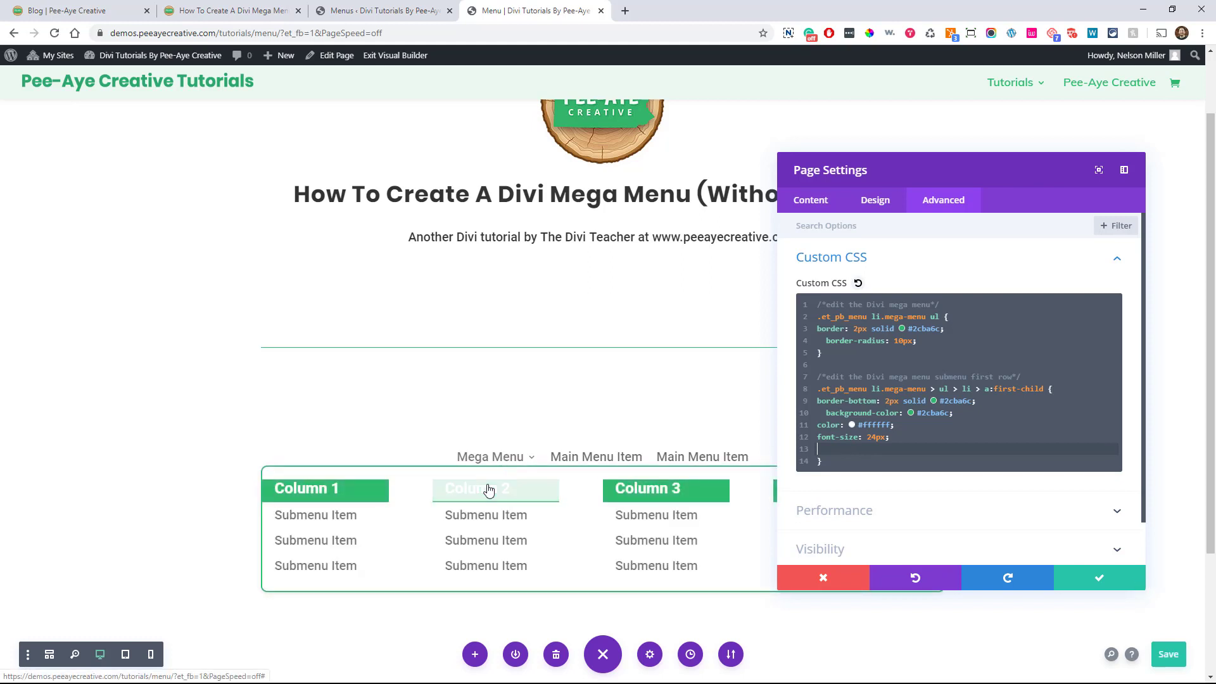
Step: Copy the font weight snippet "font-weight: bold;" from the tutorial post into the first-row rule and preview the dropdown's column headings
click(229, 10)
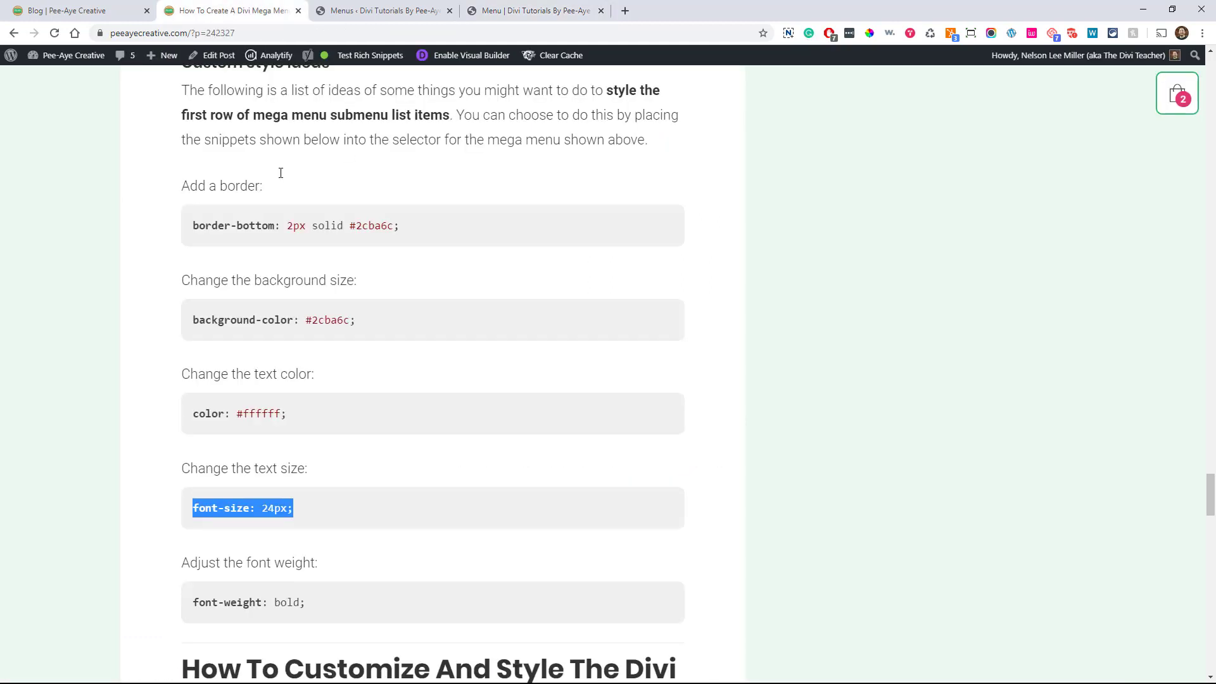
triple_click(257, 603)
key(ctrl+c)
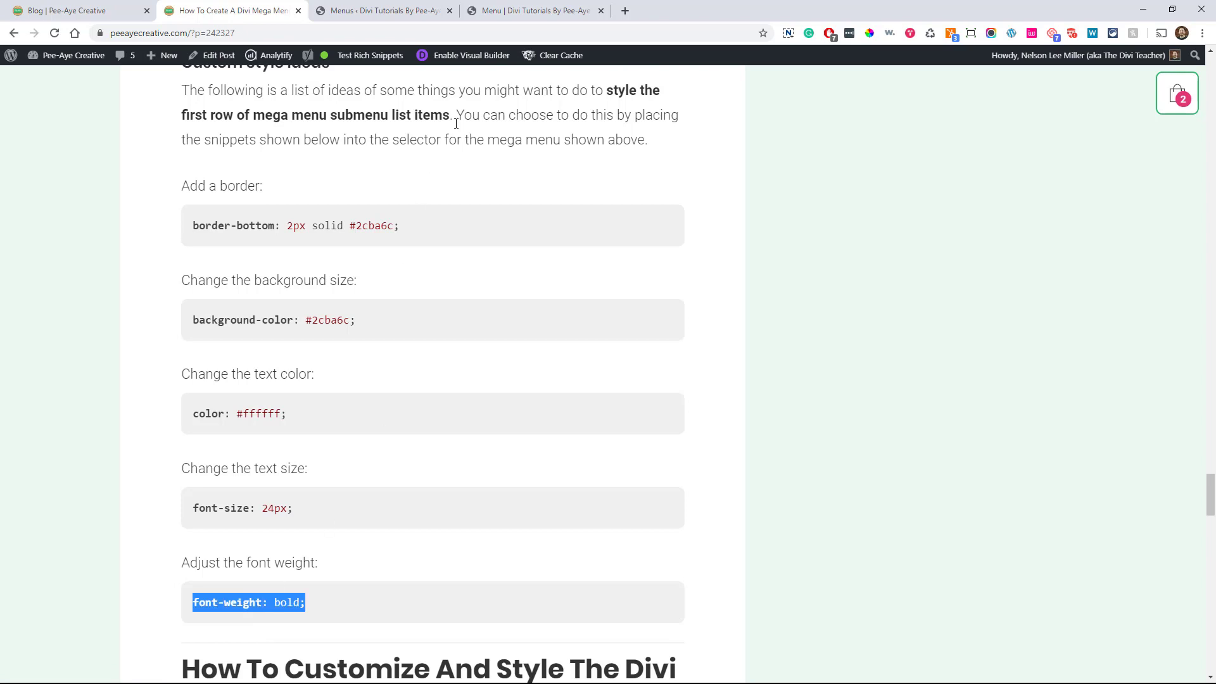
click(508, 10)
key(ctrl+v)
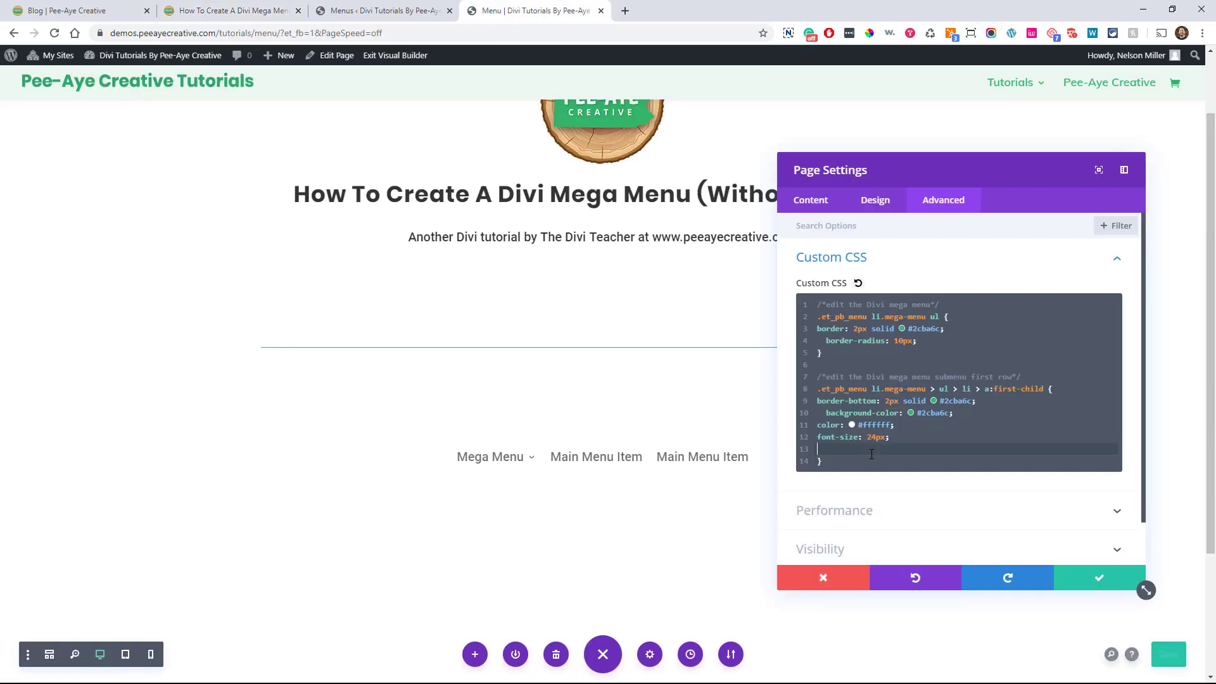
key(Return)
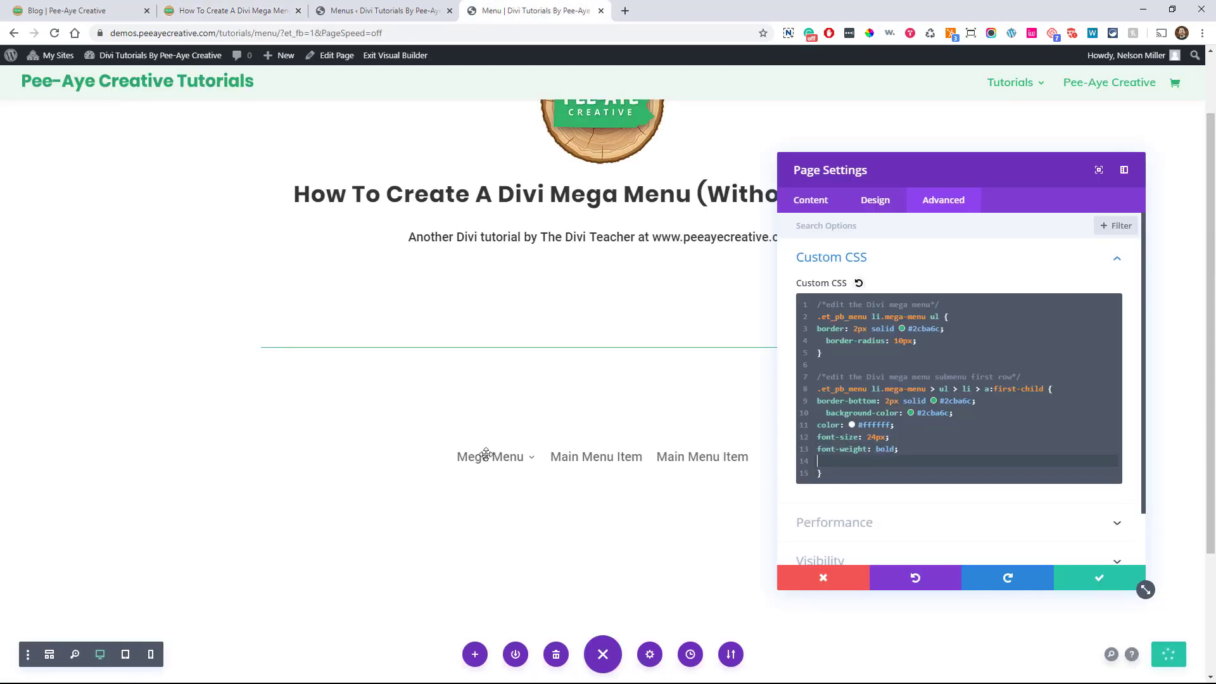
mouse_move(489, 455)
Step: Open the blog's "How To Style and Customize The Divi Menu Module Dropdown Submenu" tutorial in a new tab
click(203, 12)
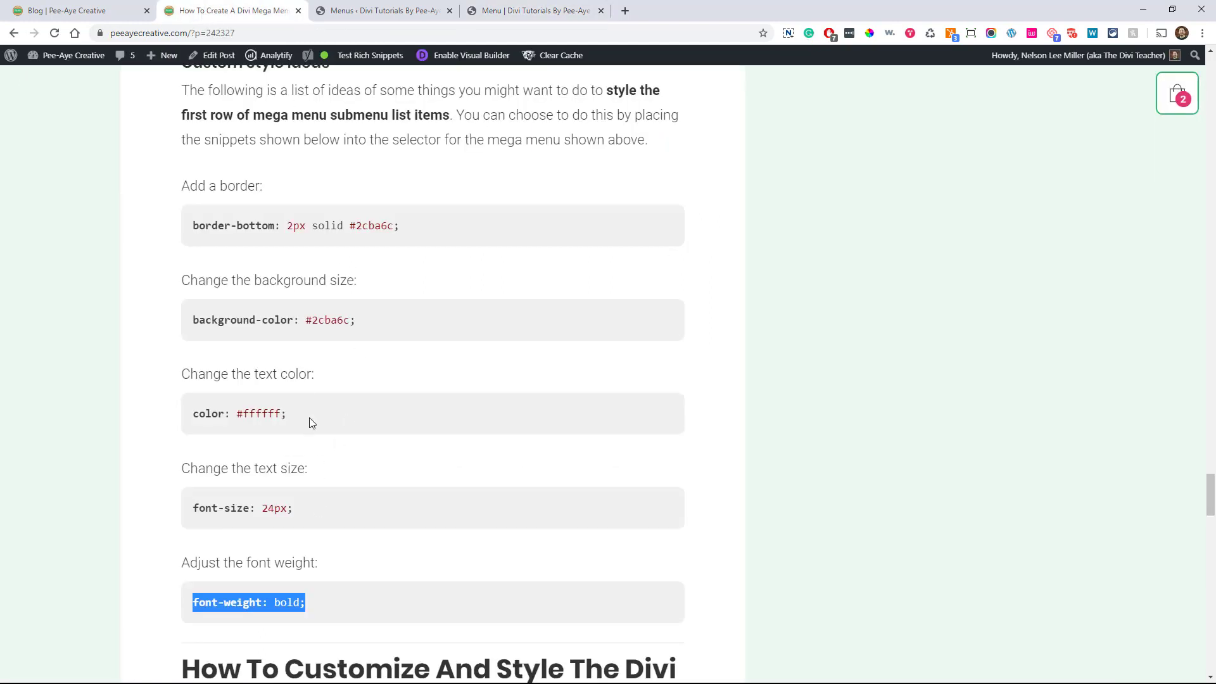
scroll(272, 316, up, 4)
scroll(287, 397, down, 4)
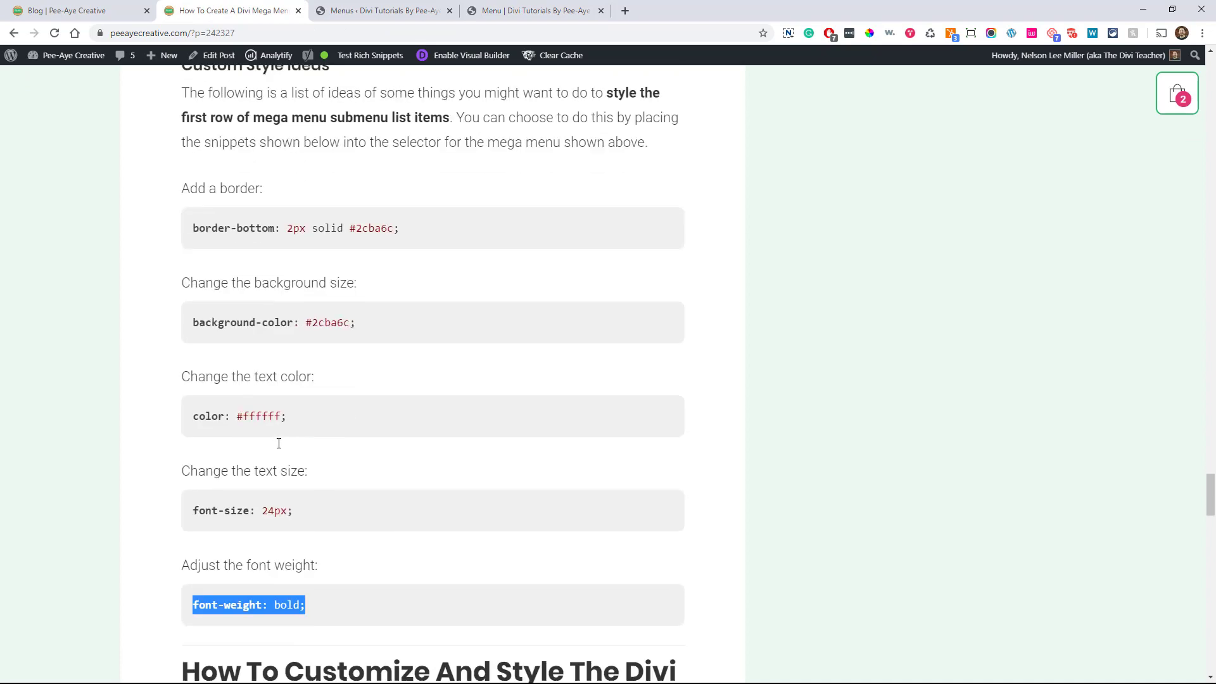
click(72, 12)
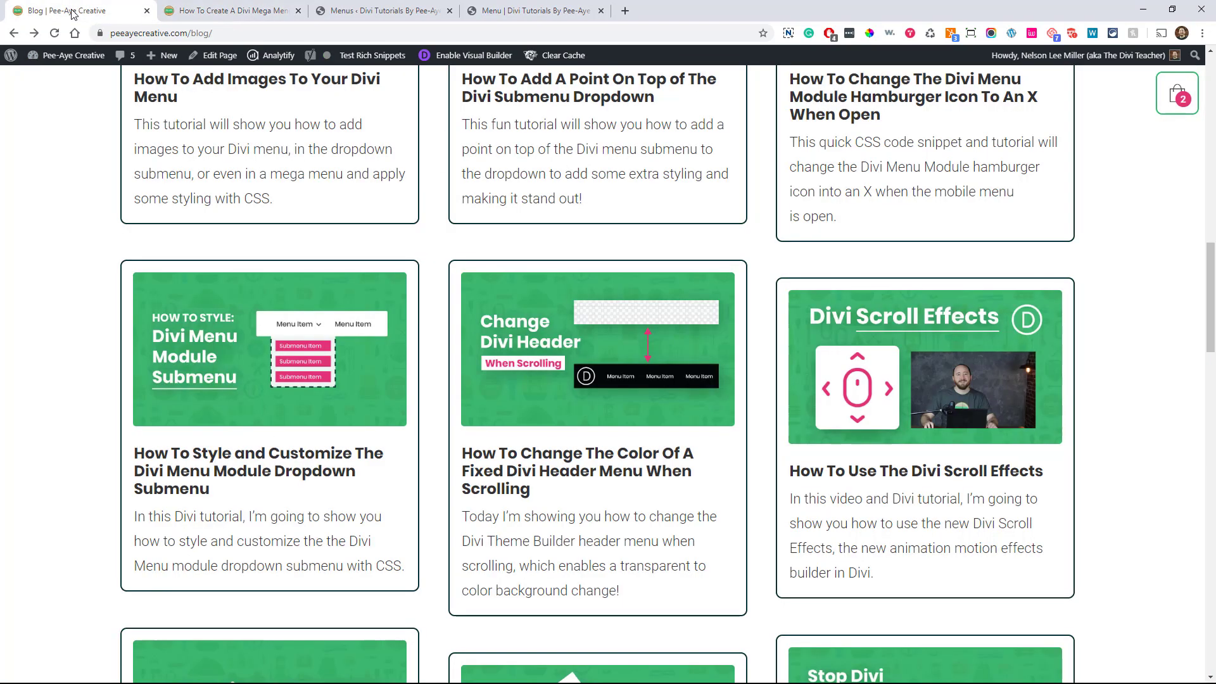
scroll(265, 405, up, 1)
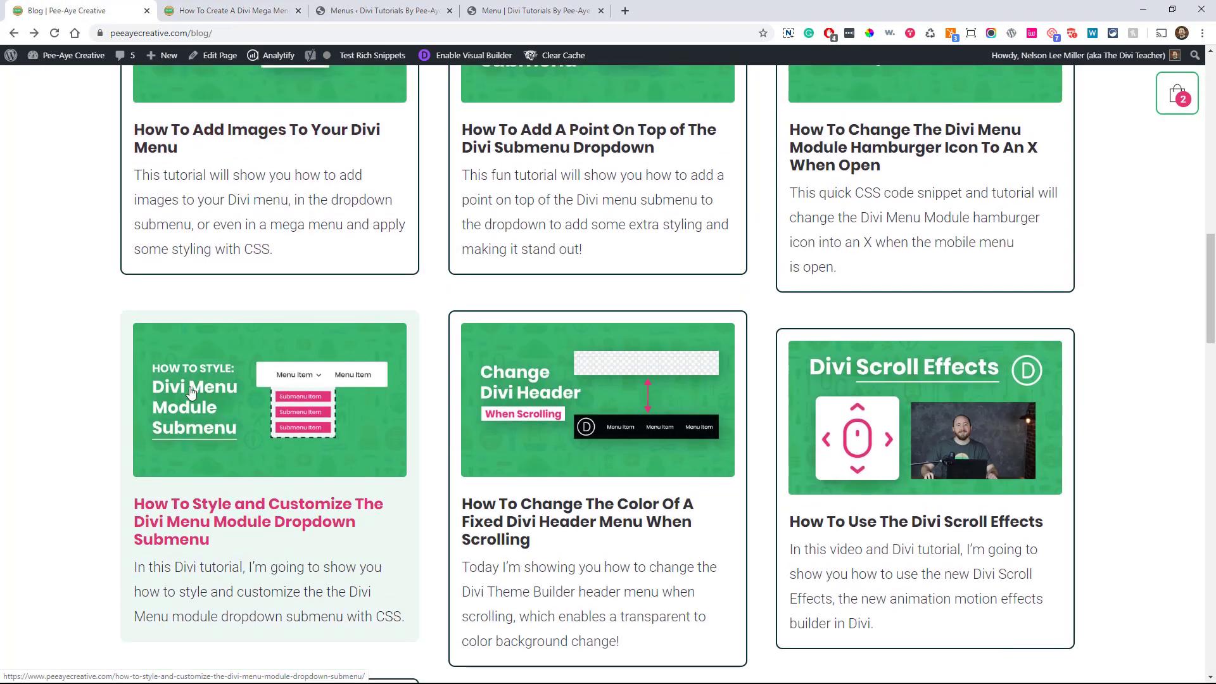
right_click(264, 429)
click(300, 435)
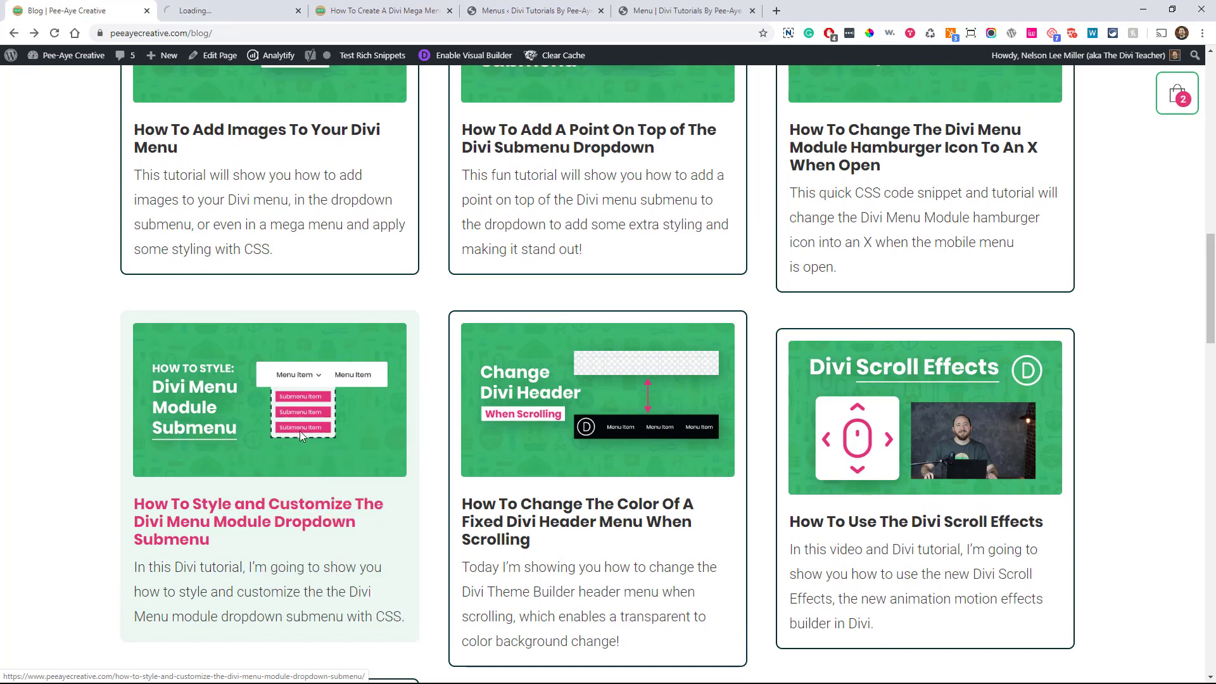
click(204, 12)
Step: Read the mega menu post's section on styling submenu list items and preview the dropdown on the demo page
click(370, 11)
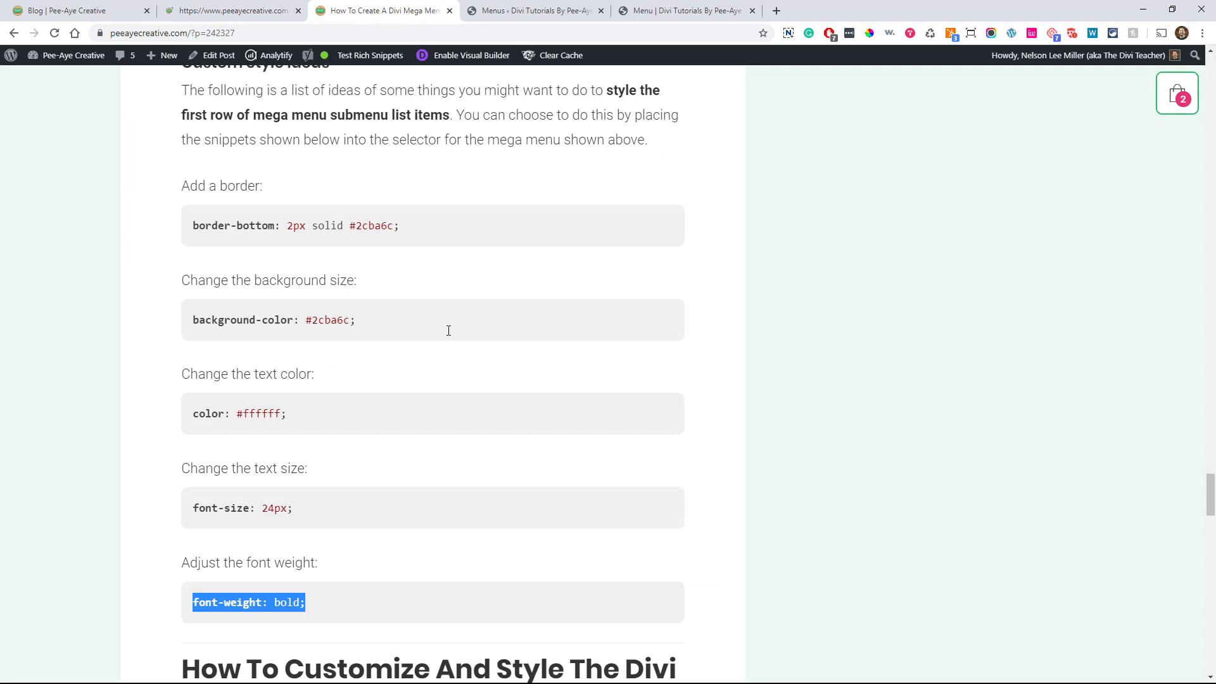
scroll(475, 427, down, 9)
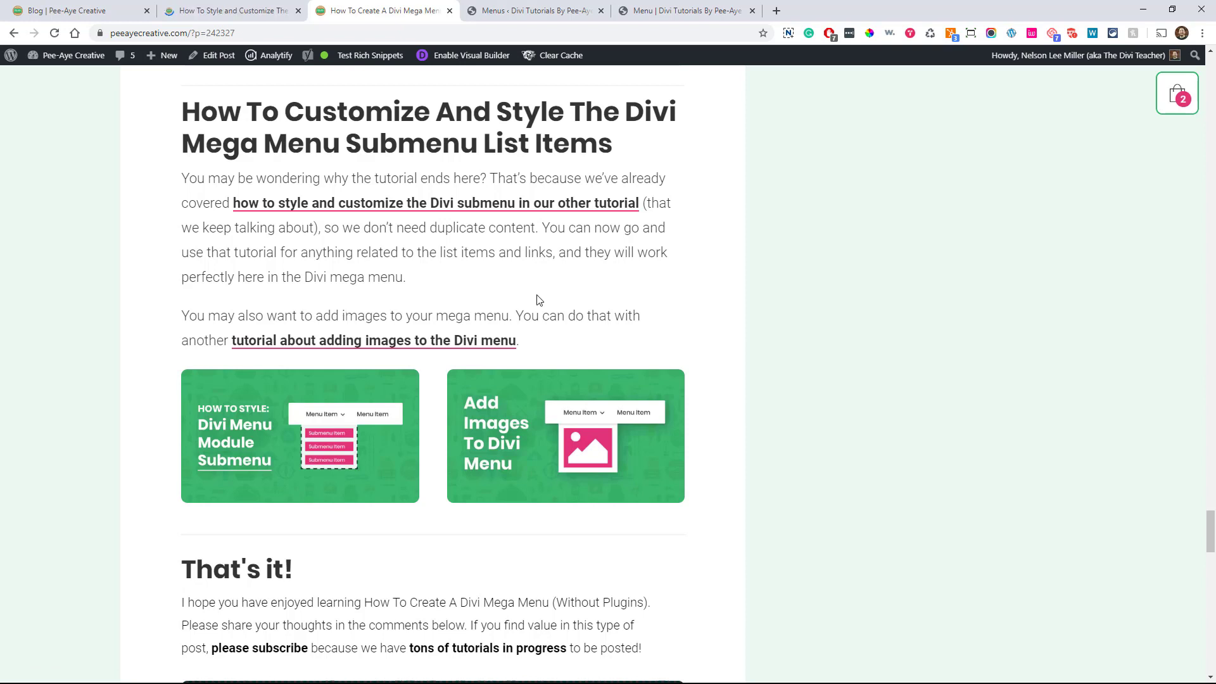
click(656, 11)
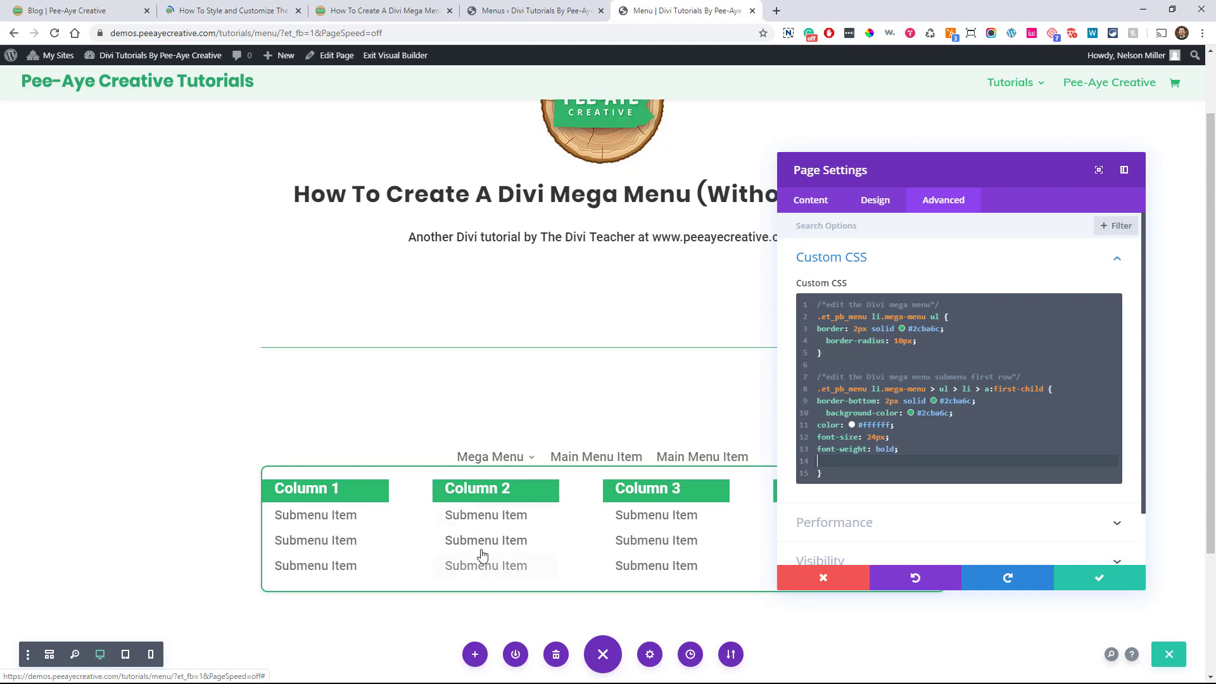
Step: Examine the submenu styling tutorial's CSS selectors and custom style ideas for list items and links, including the hover versions
key(ctrl+2)
scroll(727, 456, down, 9)
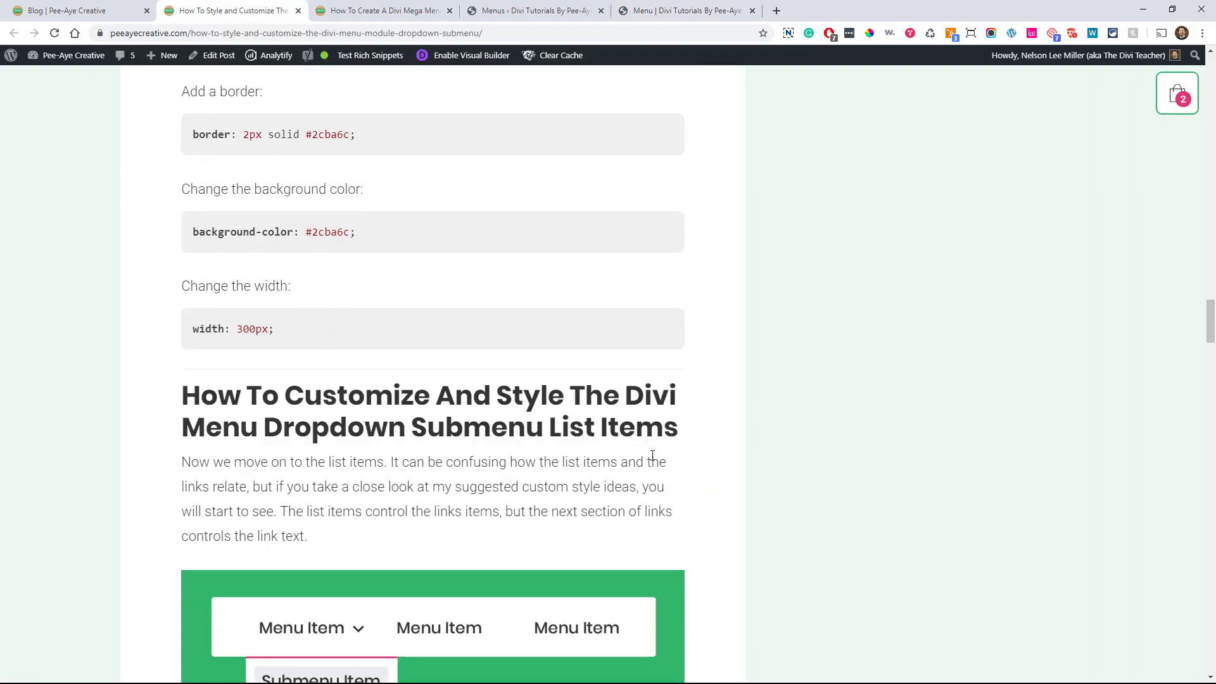
scroll(727, 456, down, 11)
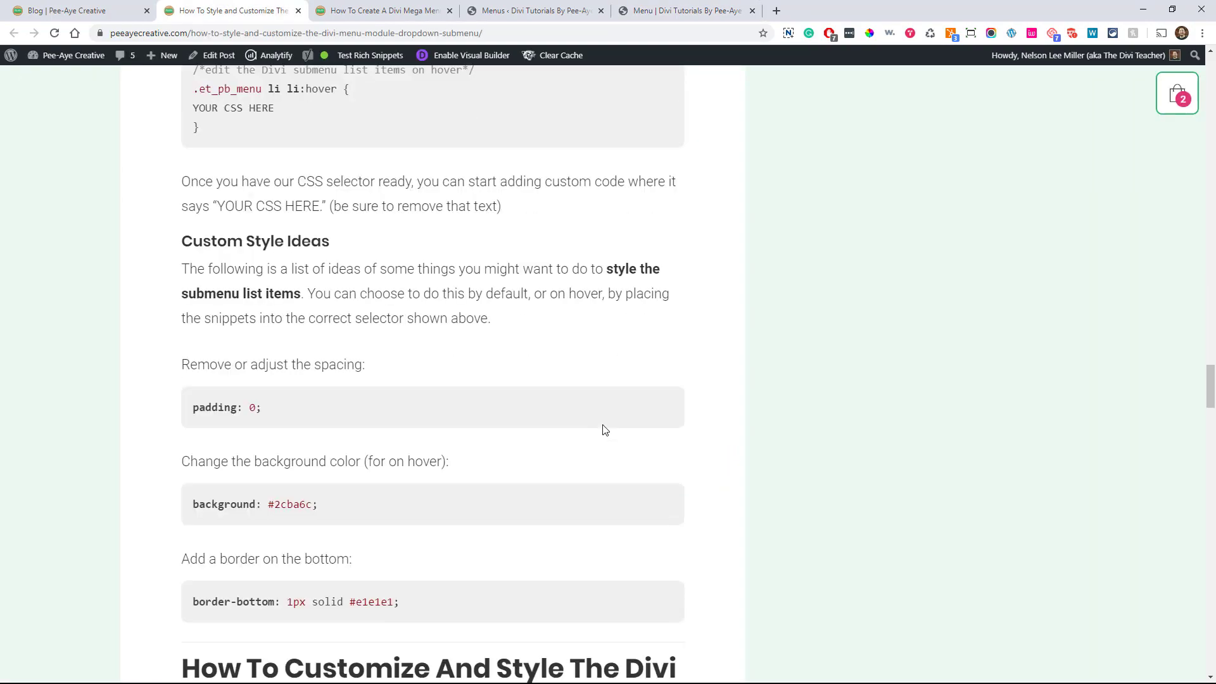
scroll(456, 404, up, 5)
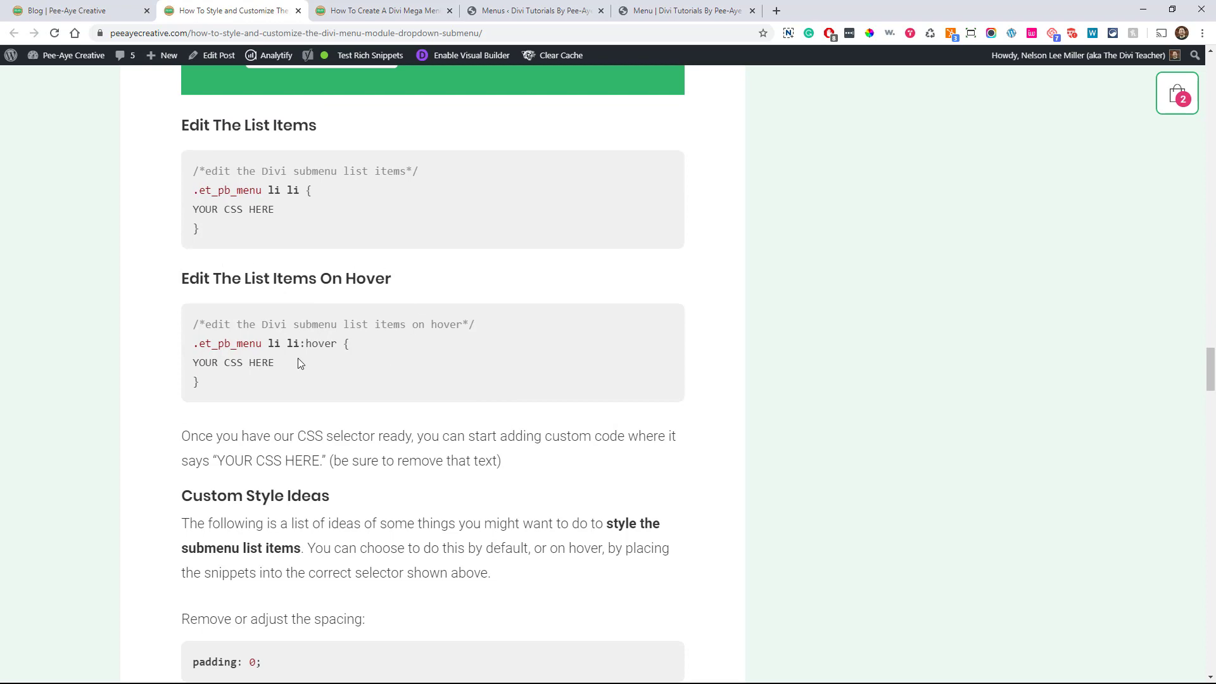
scroll(371, 299, down, 17)
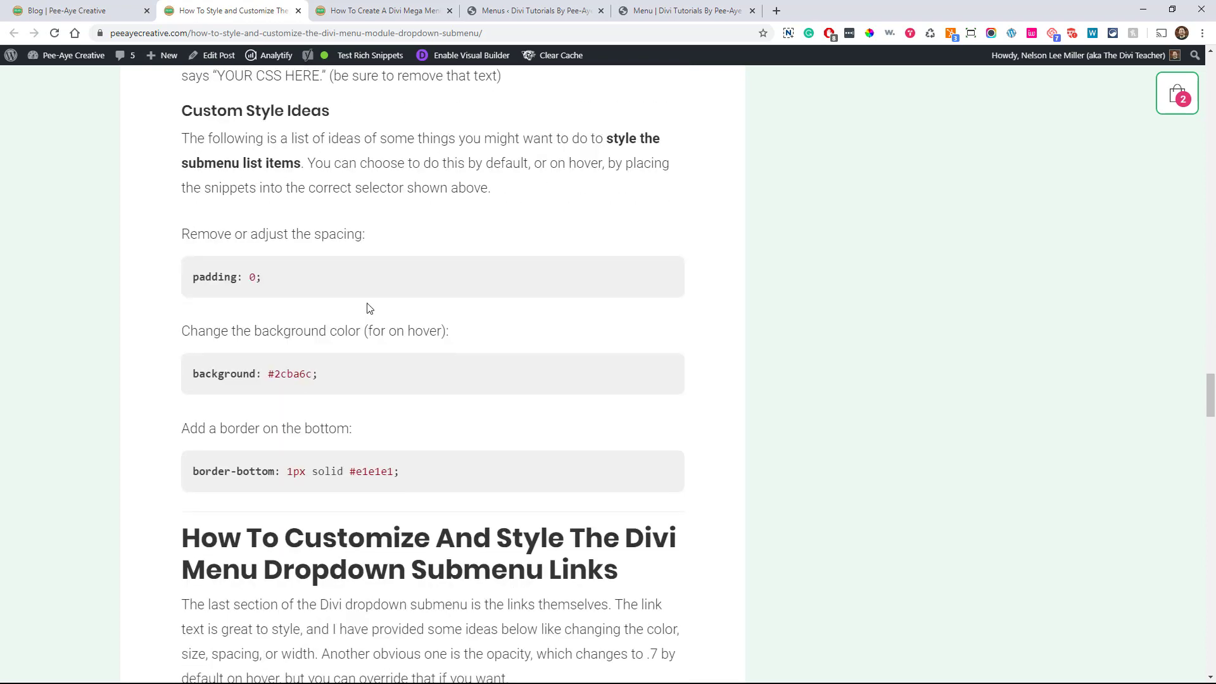
scroll(283, 227, down, 2)
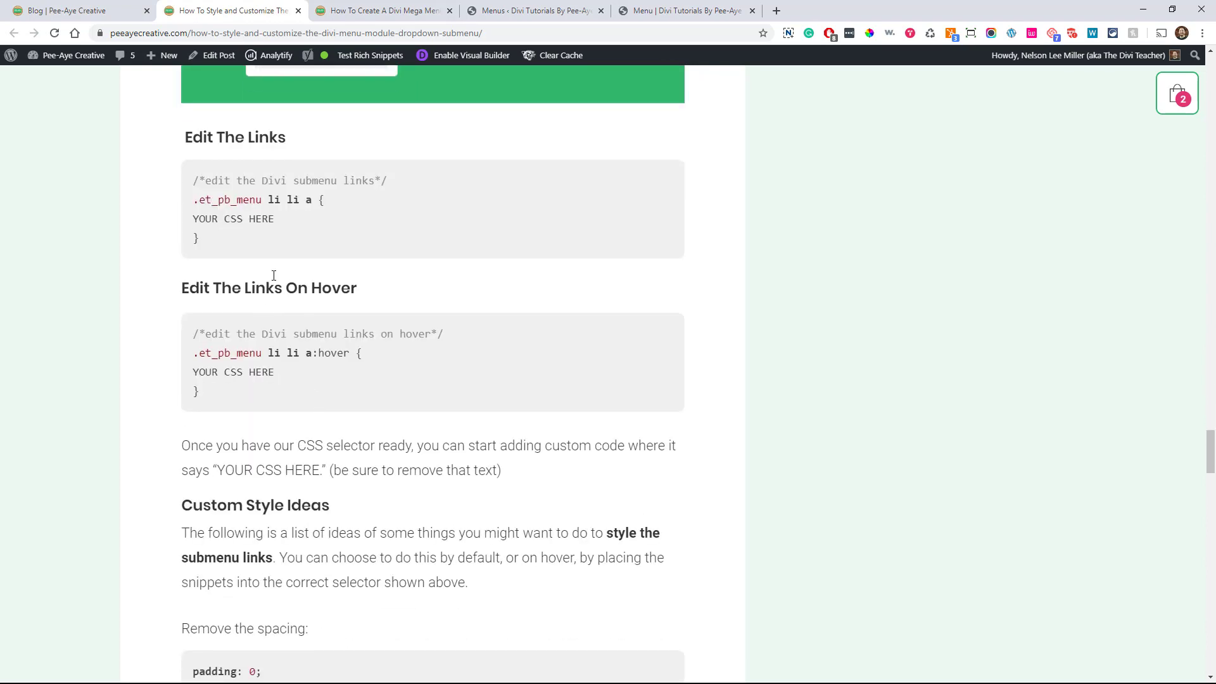
scroll(294, 207, down, 10)
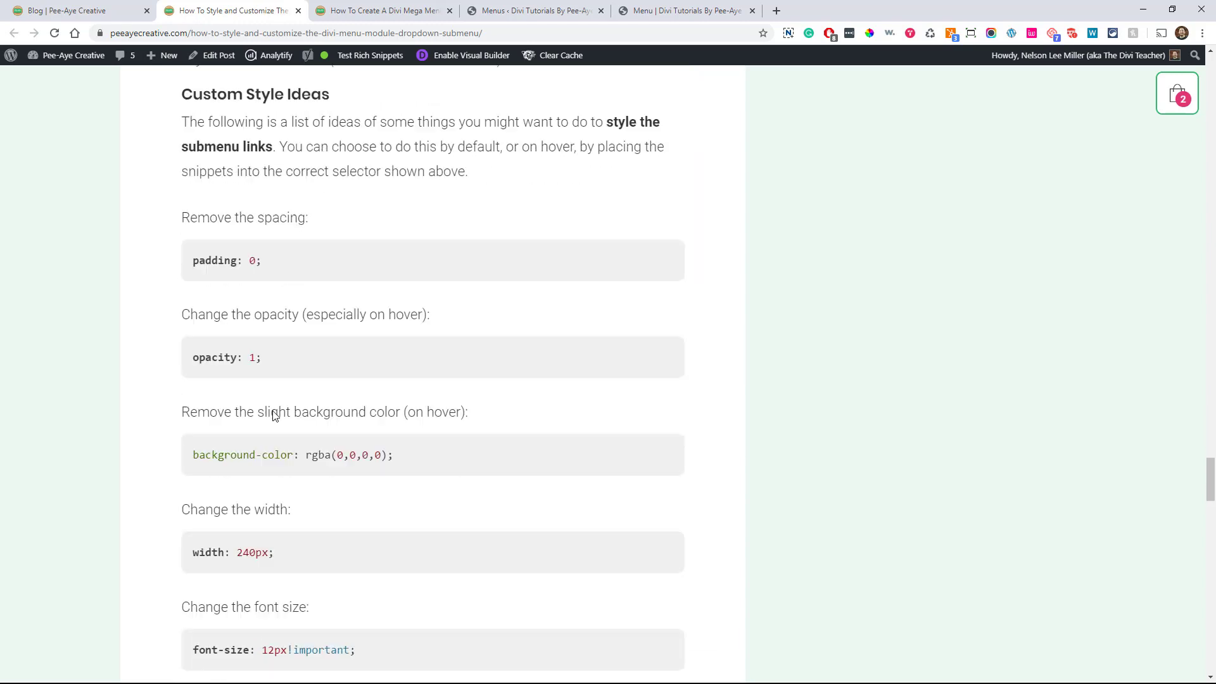
scroll(276, 304, up, 7)
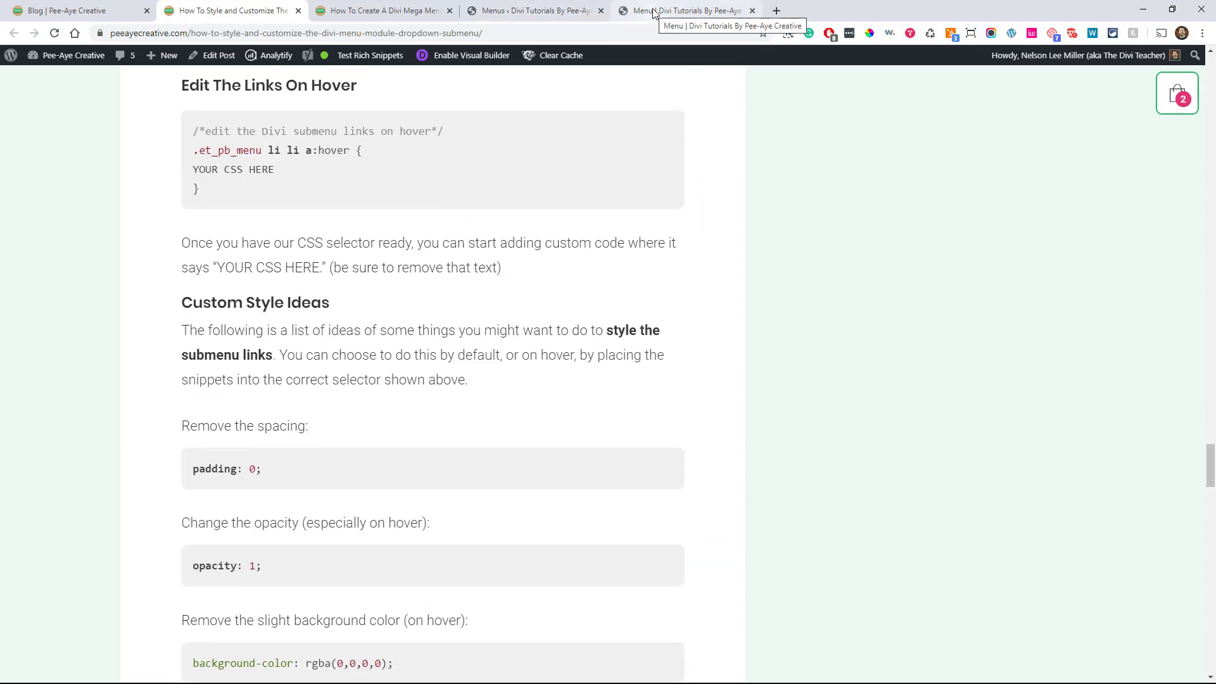
Step: Open the "How To Add Images To Your Divi Menu" tutorial from the blog and skim its introduction
key(ctrl+1)
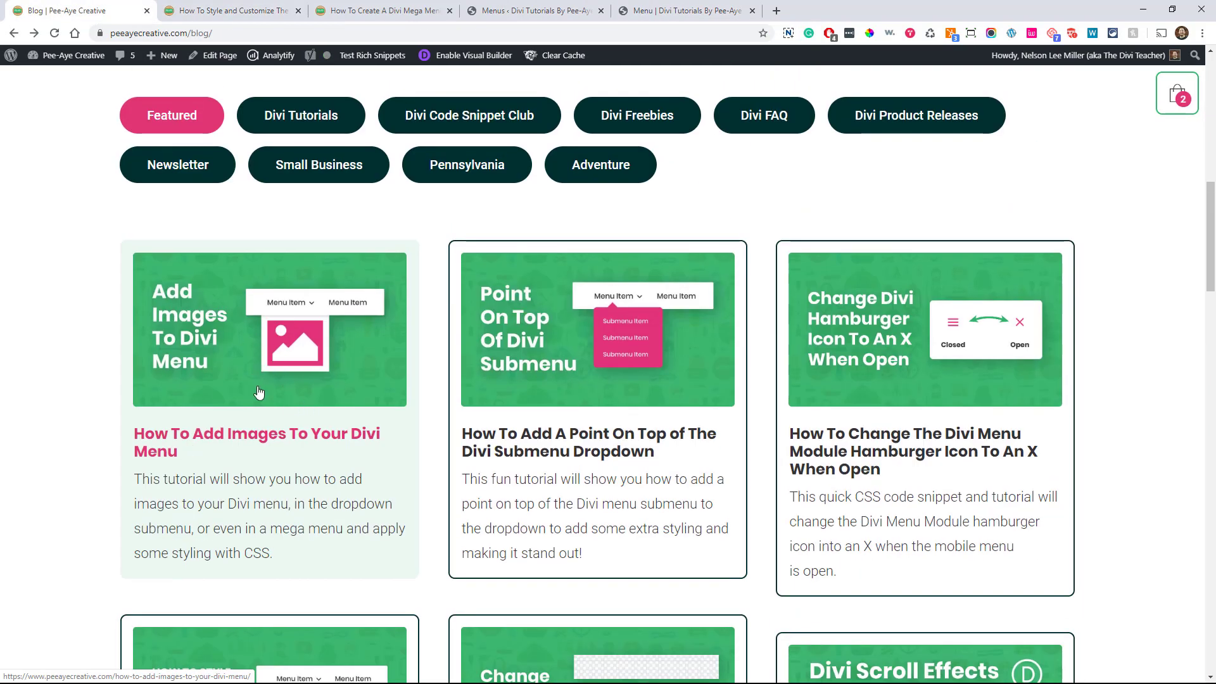
click(228, 373)
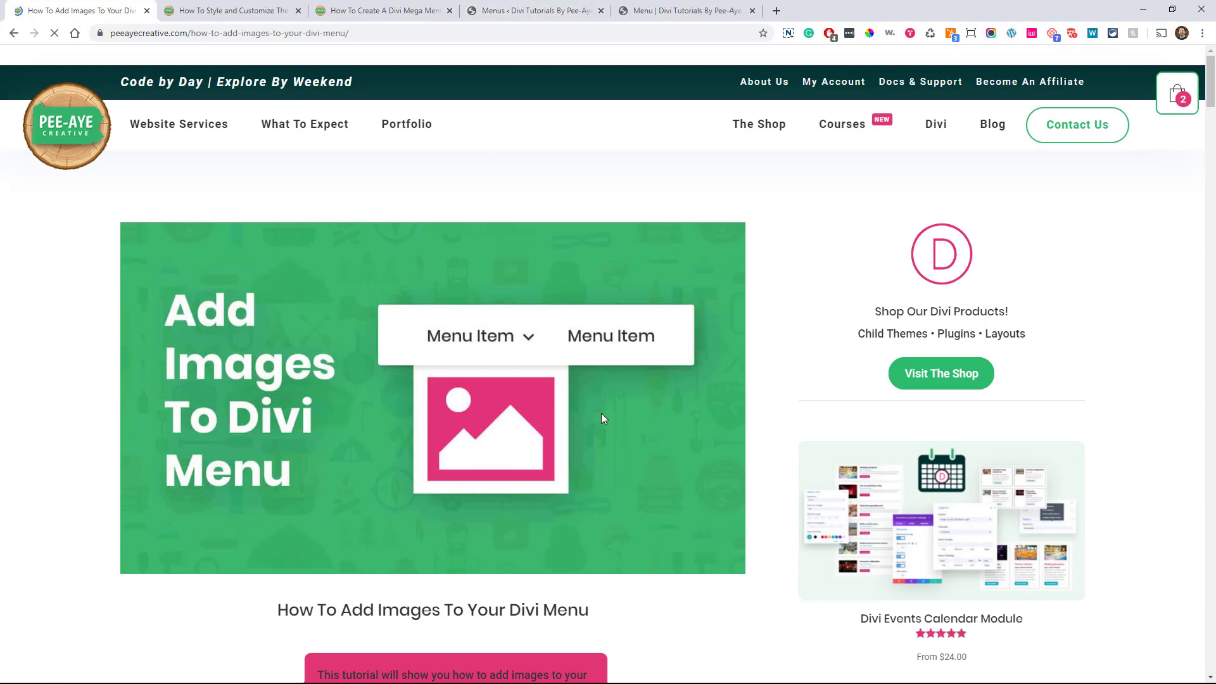
scroll(634, 421, down, 4)
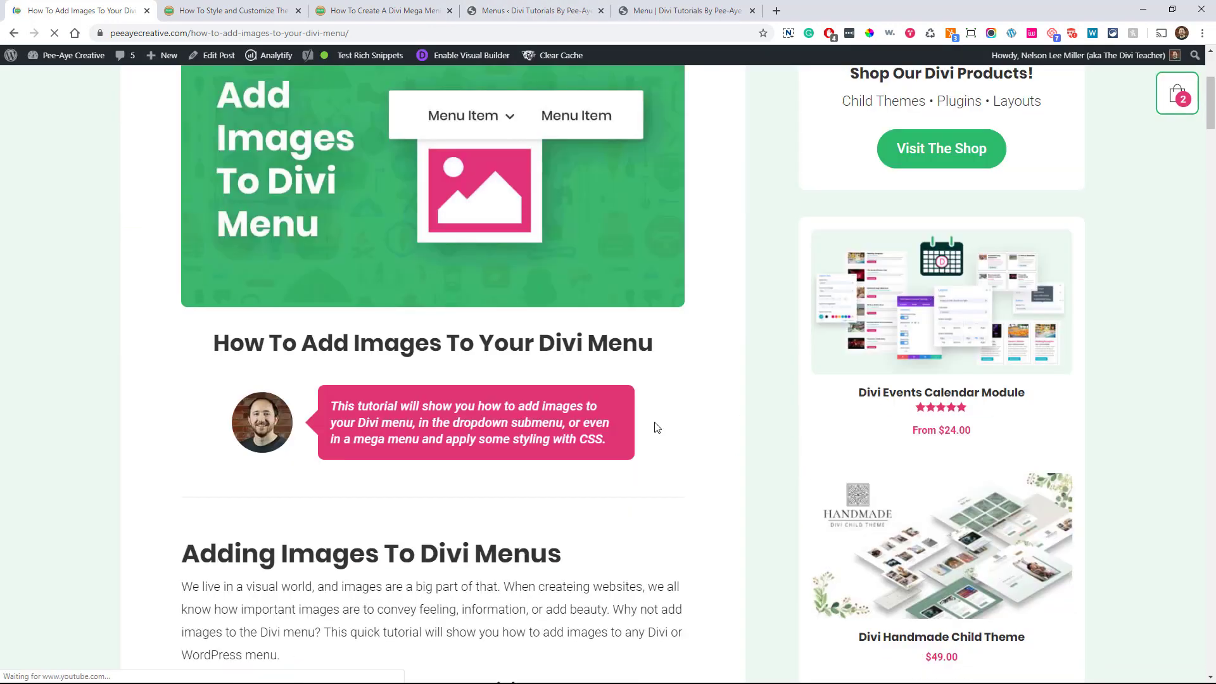
scroll(655, 428, down, 6)
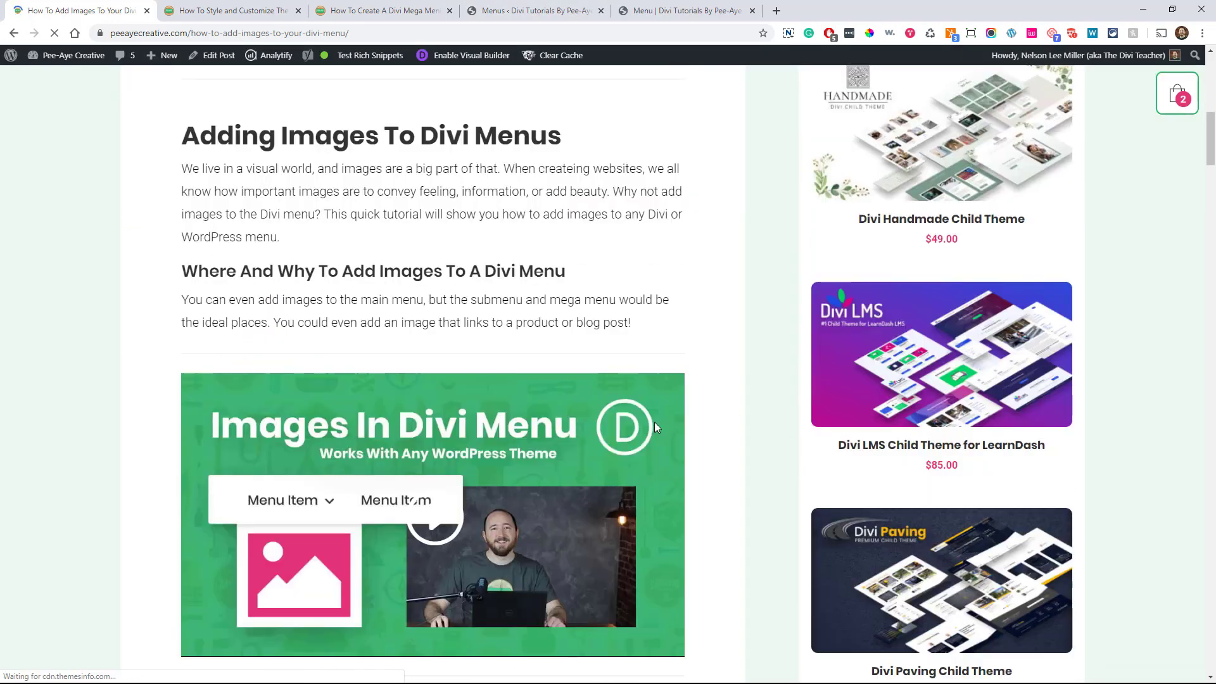
scroll(655, 428, down, 1)
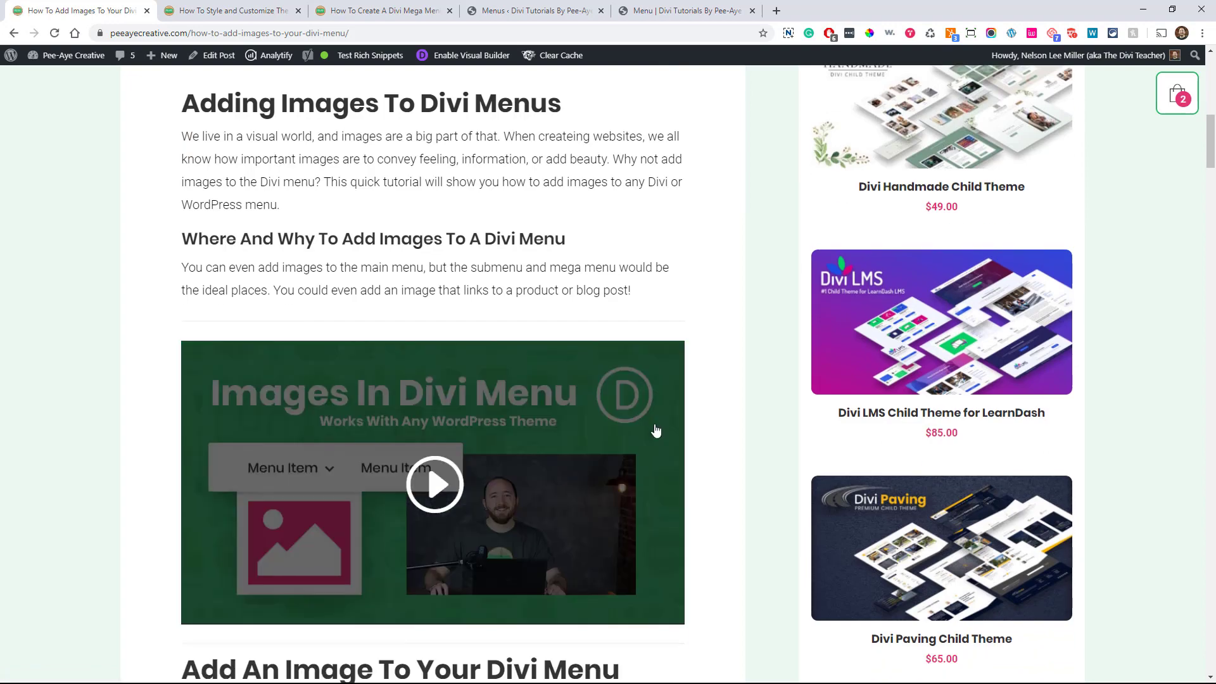
scroll(684, 380, down, 2)
scroll(667, 204, down, 1)
Step: Open the Menu module's settings on the demo page and preview the Mega Menu dropdown
click(684, 11)
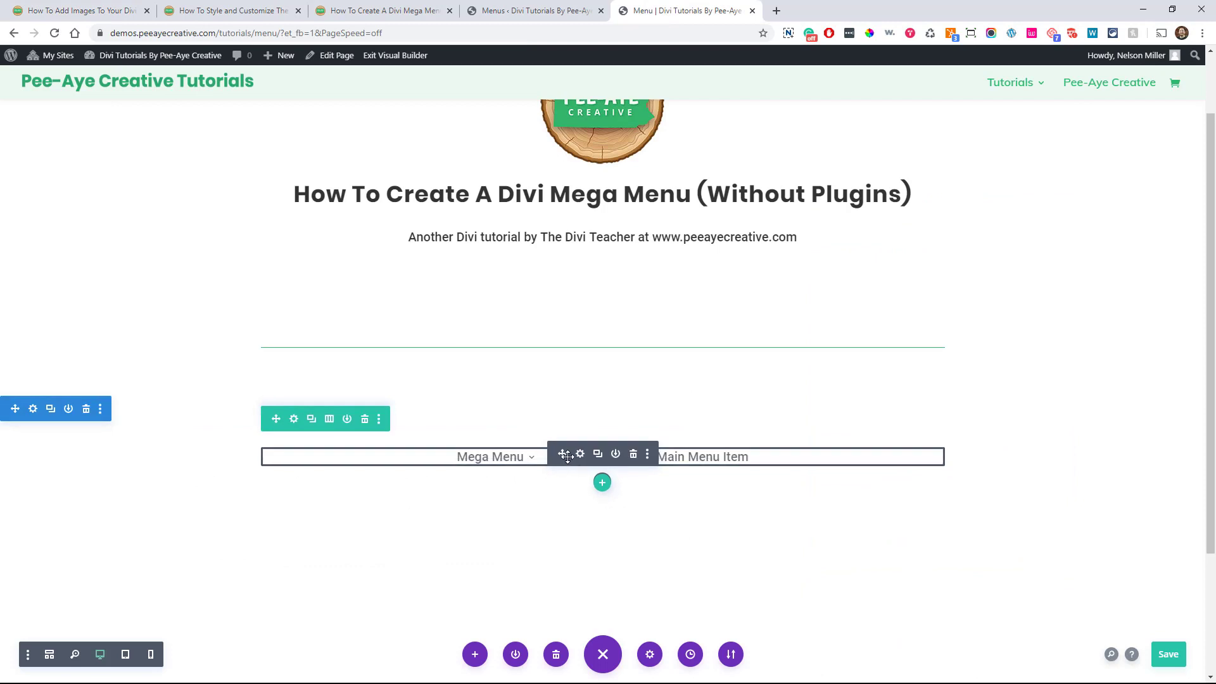
click(580, 462)
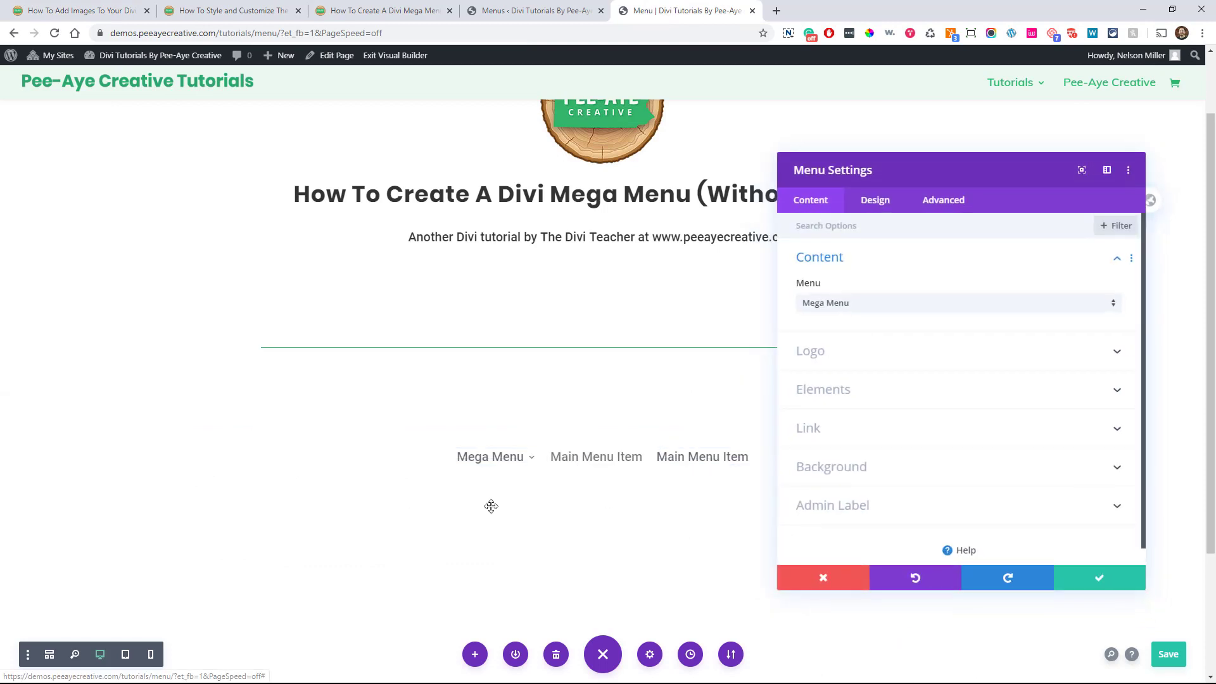
mouse_move(480, 466)
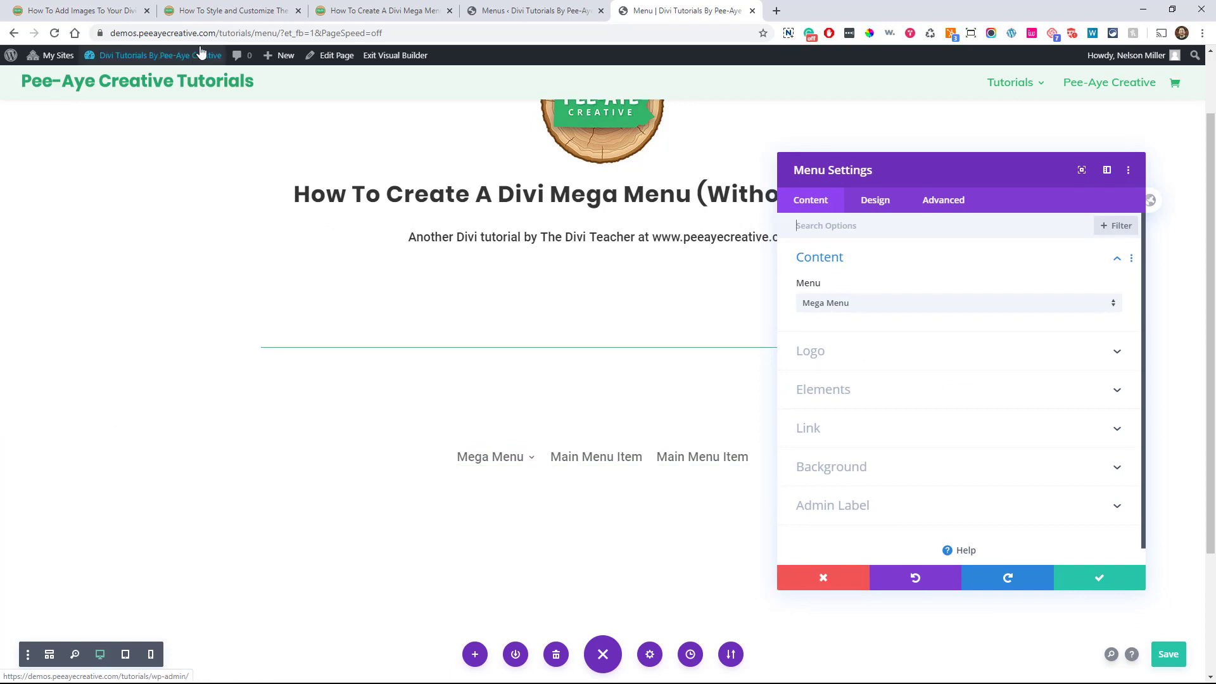
Step: Review the image tutorial's custom link, img snippet and Media Library URL instructions, and return to the demo page through the mega menu post
click(81, 17)
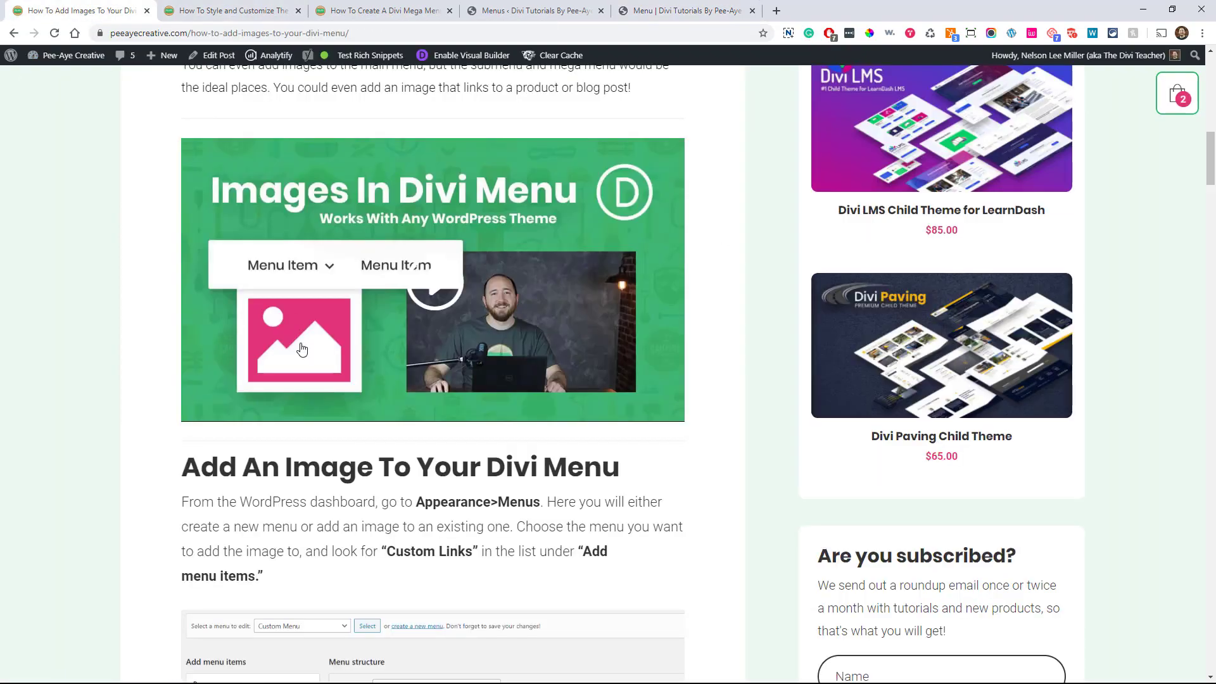
scroll(298, 342, down, 5)
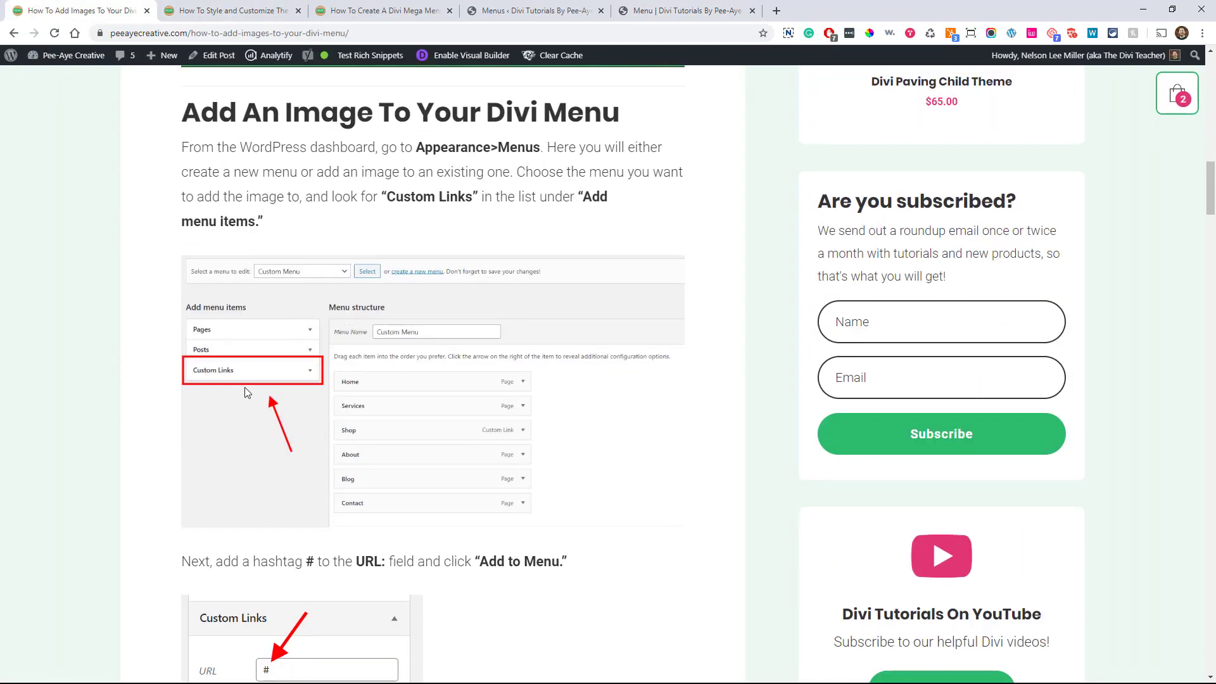
scroll(246, 393, down, 10)
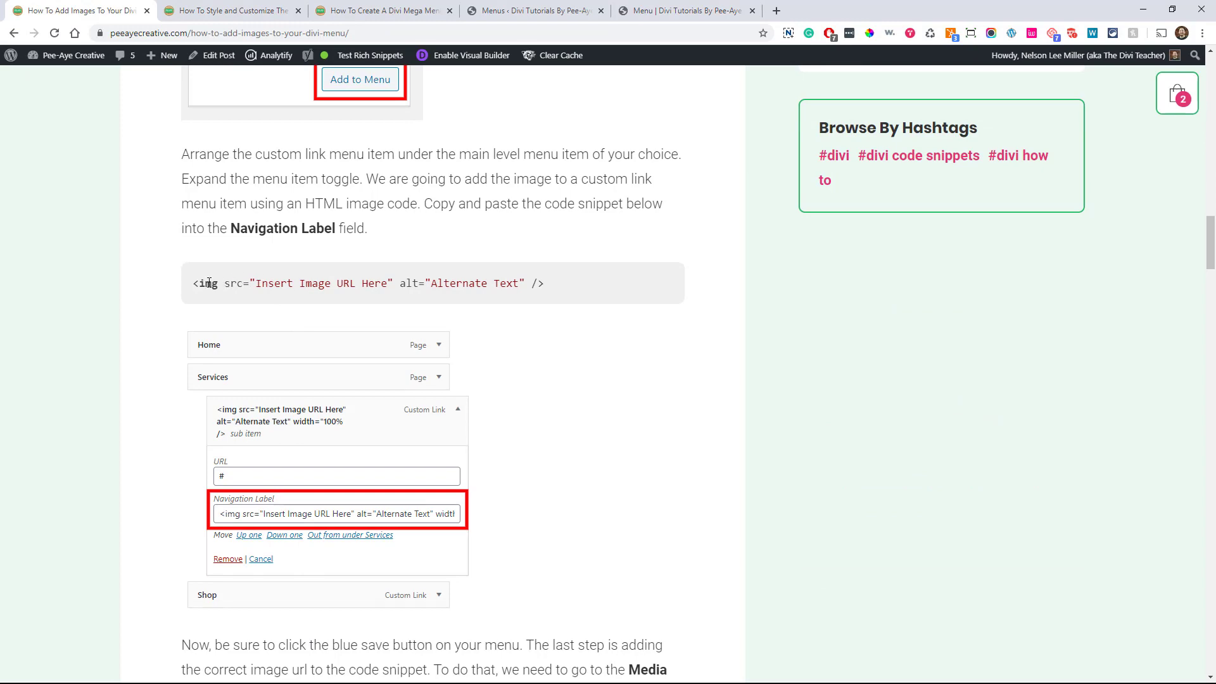
drag(194, 285, 536, 287)
scroll(440, 351, down, 9)
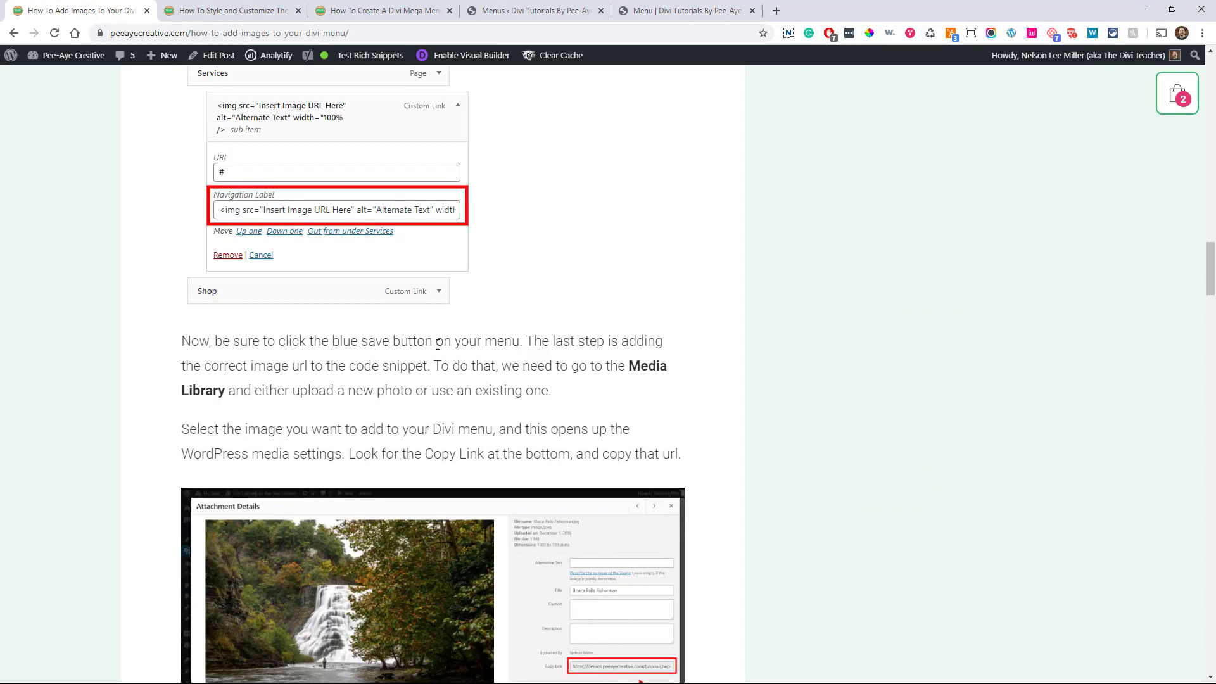
scroll(399, 385, down, 5)
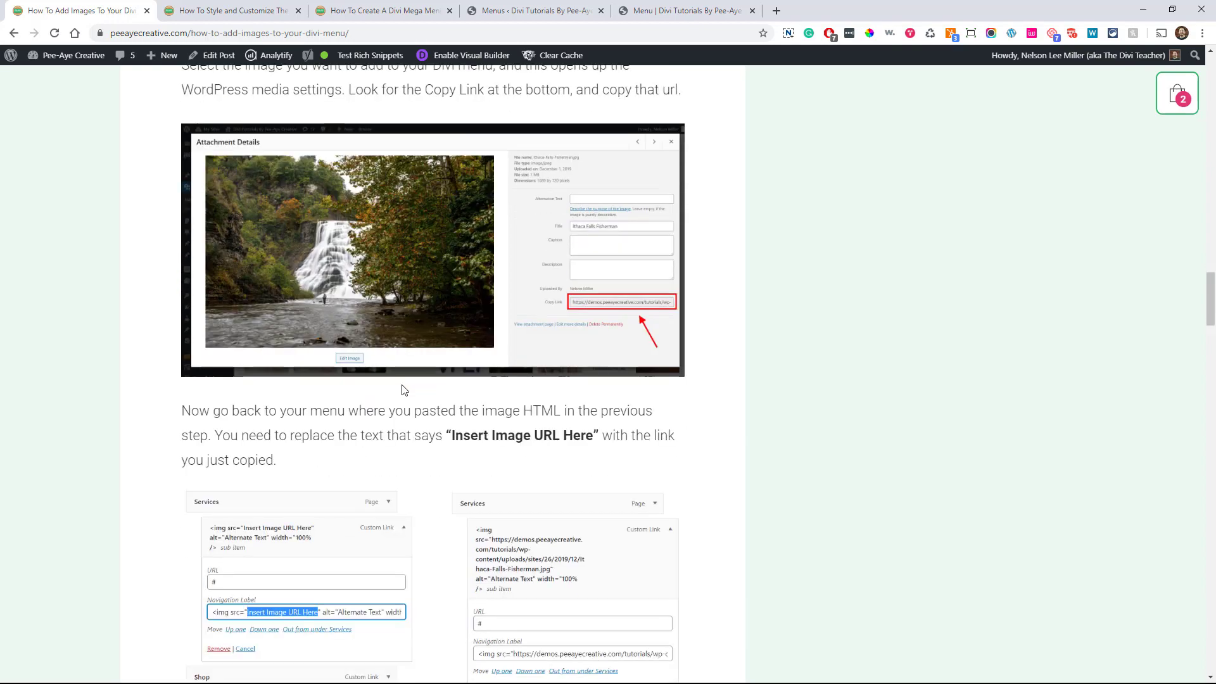
scroll(402, 389, up, 6)
scroll(337, 297, up, 4)
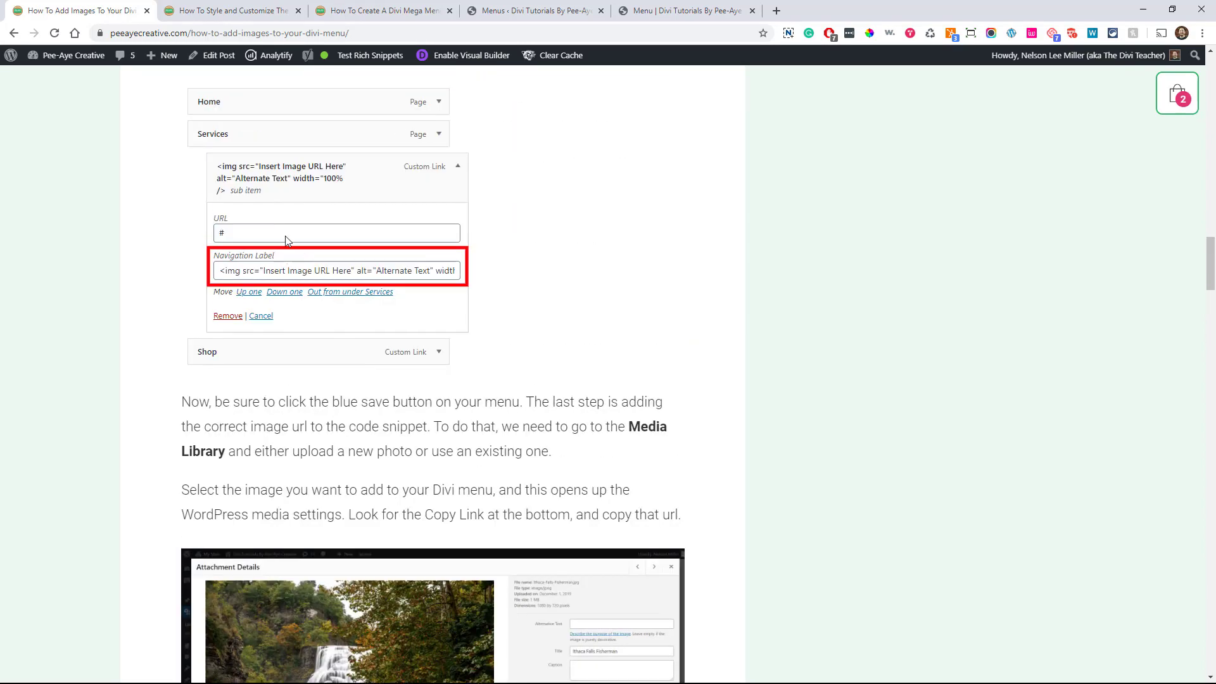
click(259, 279)
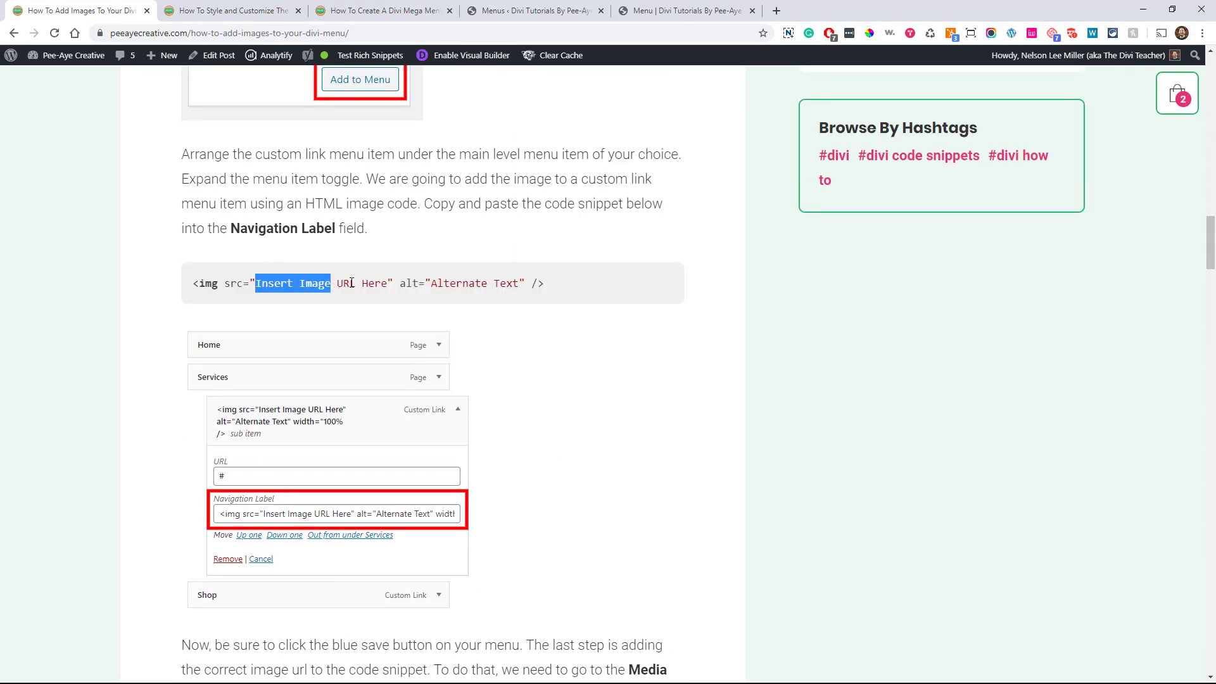
scroll(461, 445, down, 17)
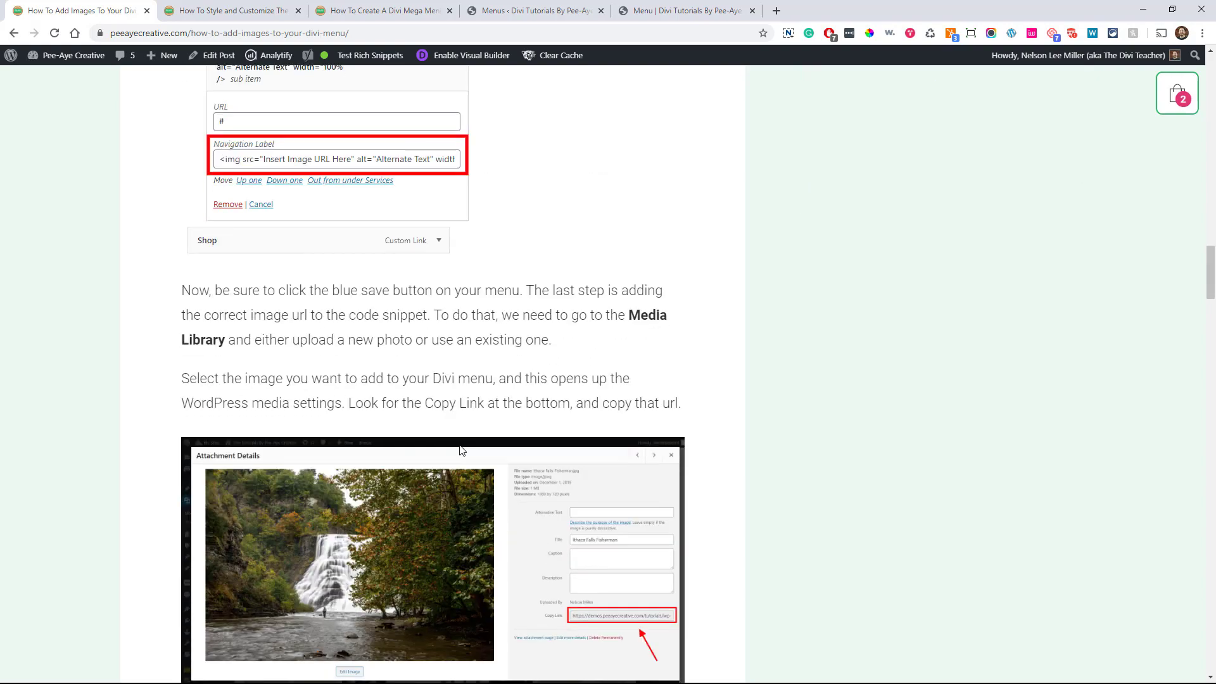
scroll(448, 457, down, 5)
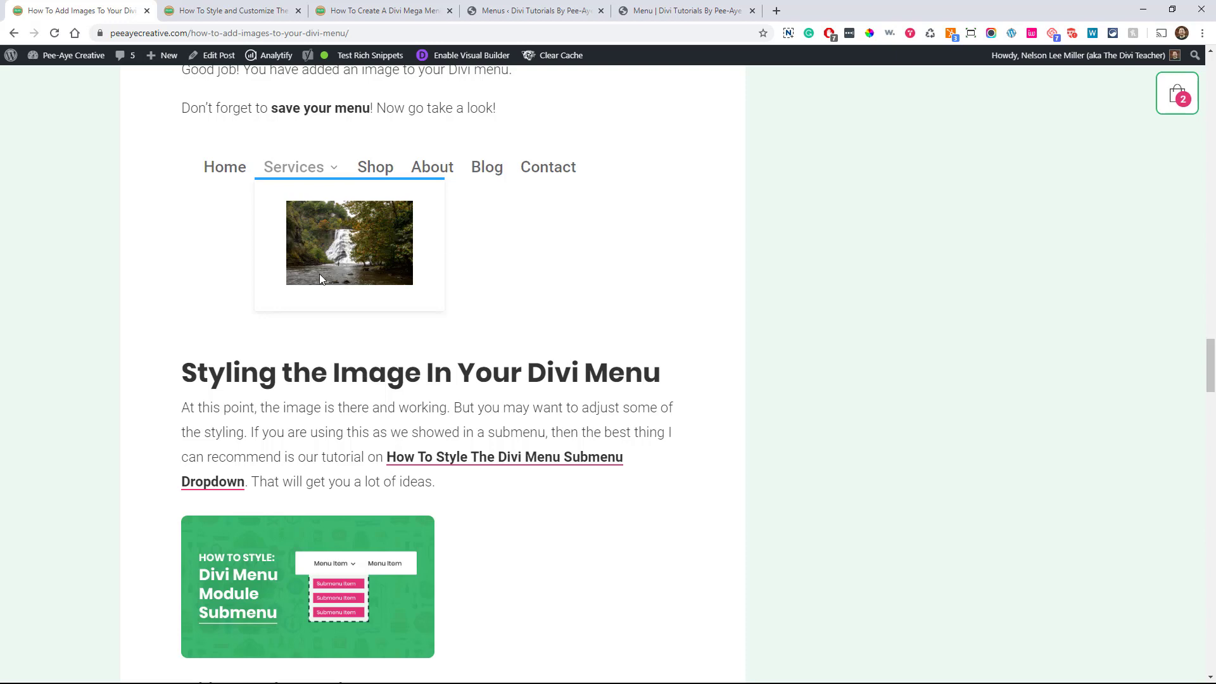
click(390, 10)
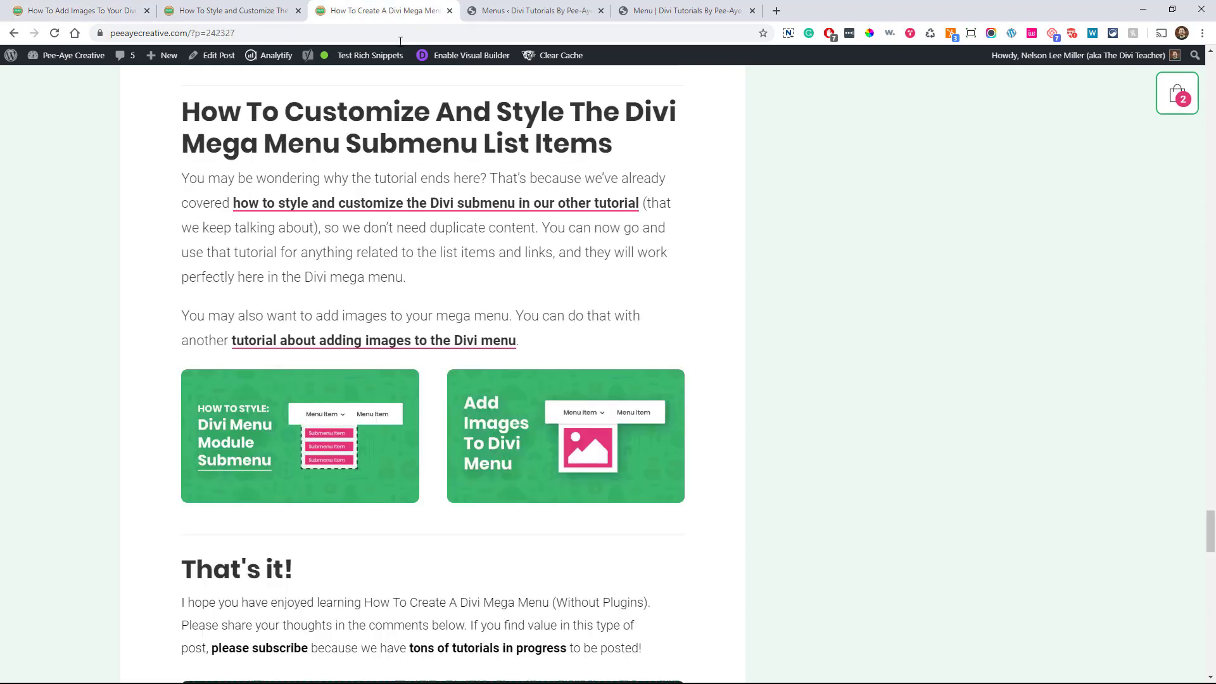
click(694, 12)
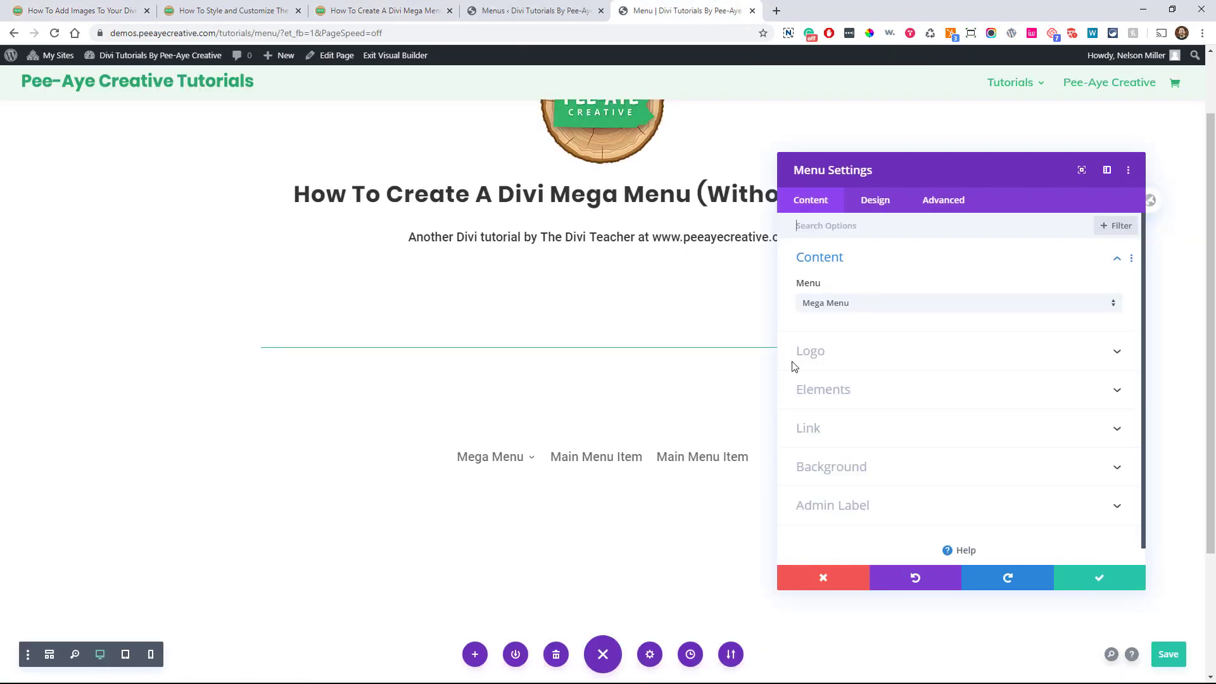